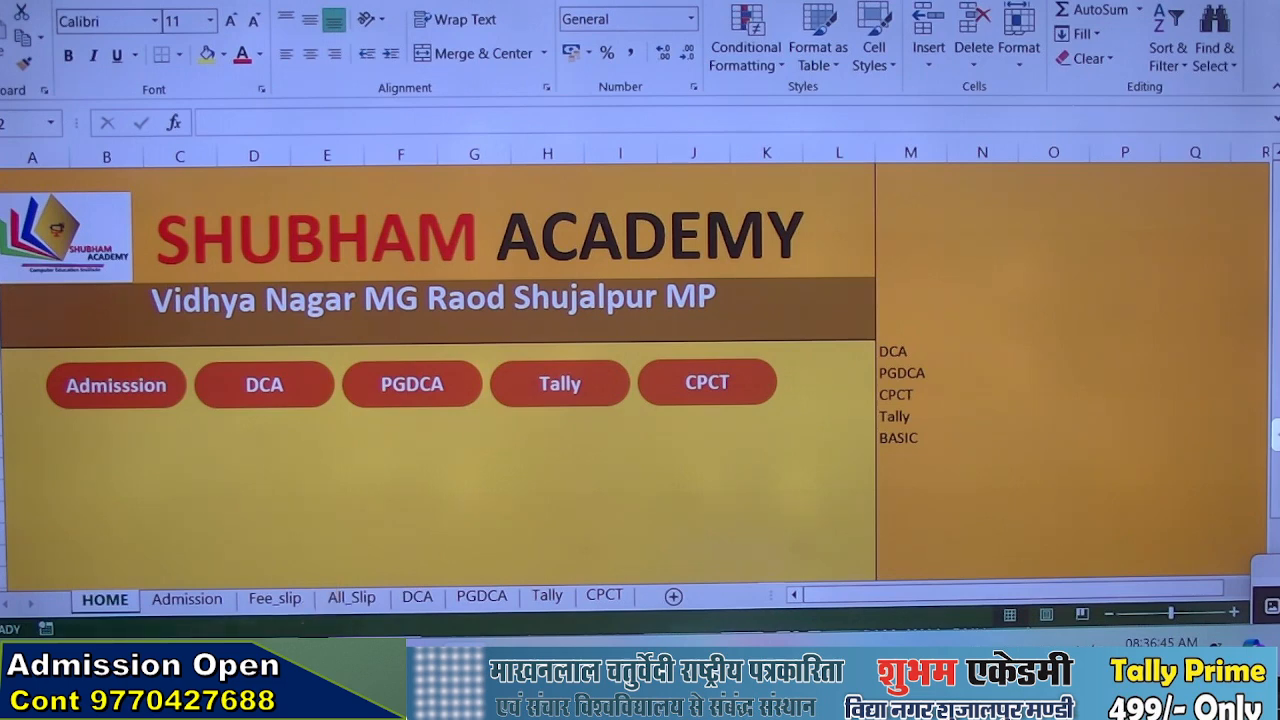
Check the course choices offered in the Course field of the first form on the Admission sheet
{"action": "left_click", "coordinate": [188, 599]}
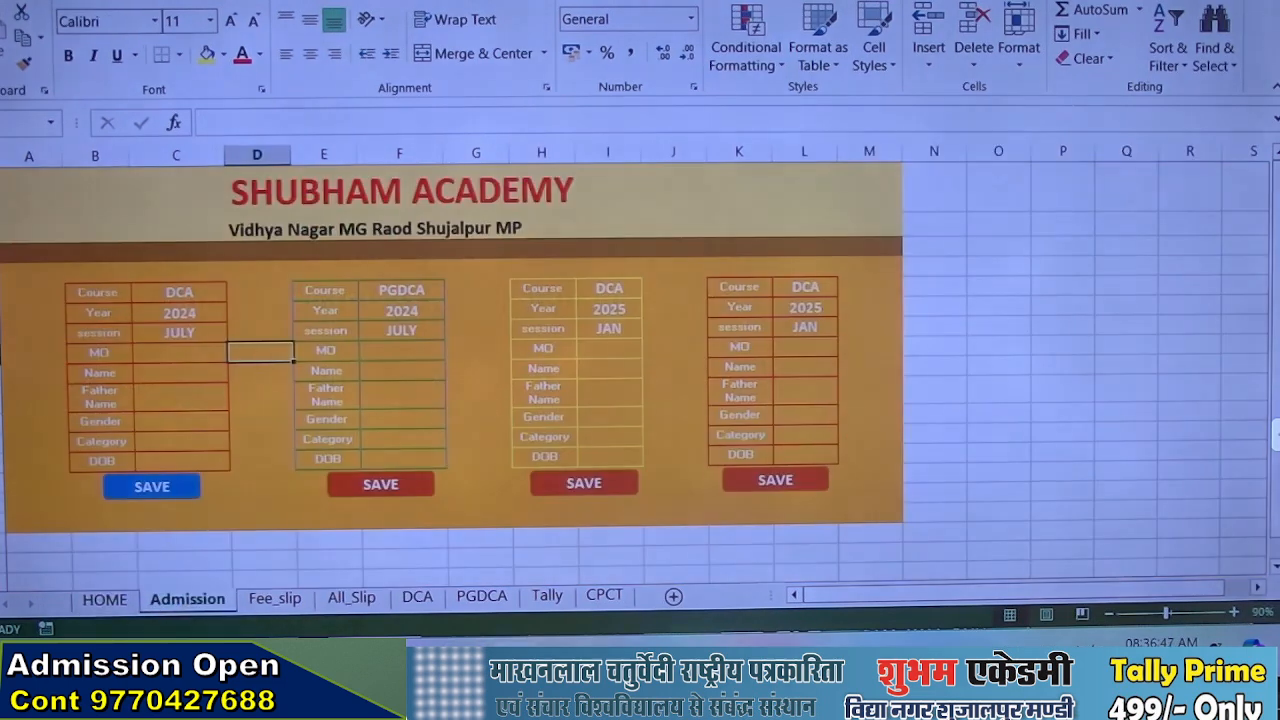
{"action": "left_click", "coordinate": [135, 290]}
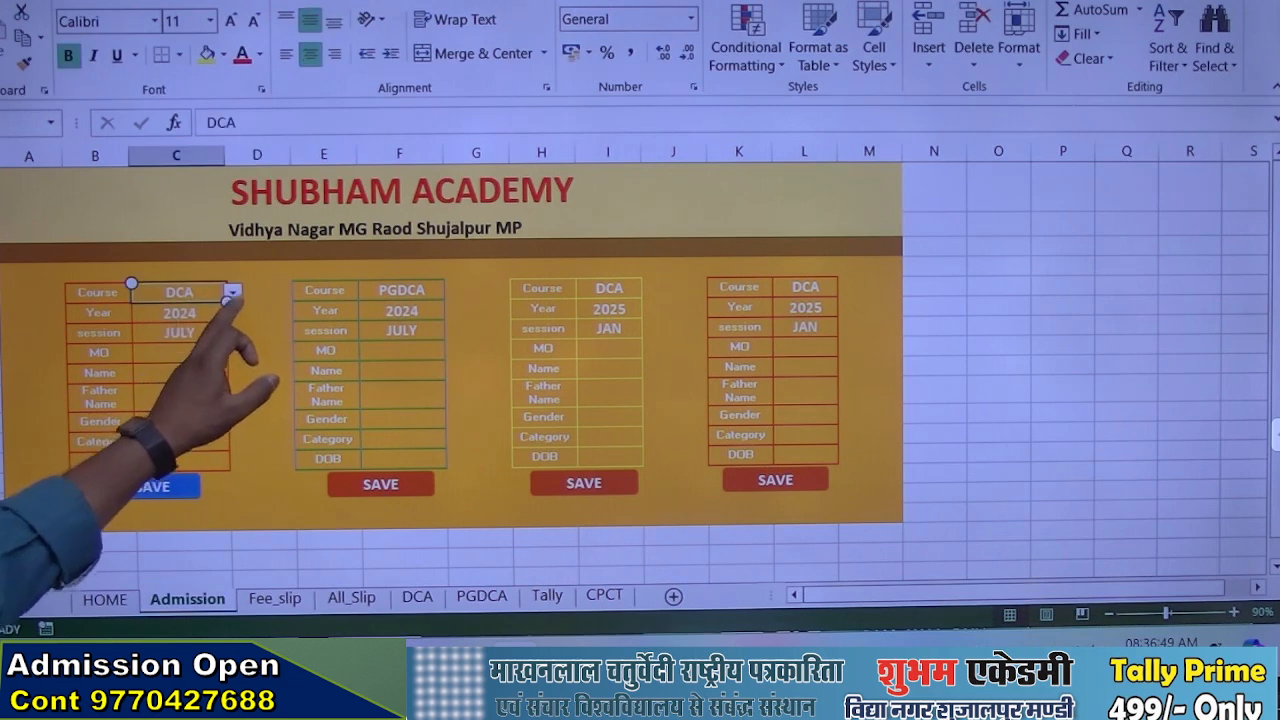
{"action": "left_click", "coordinate": [231, 292]}
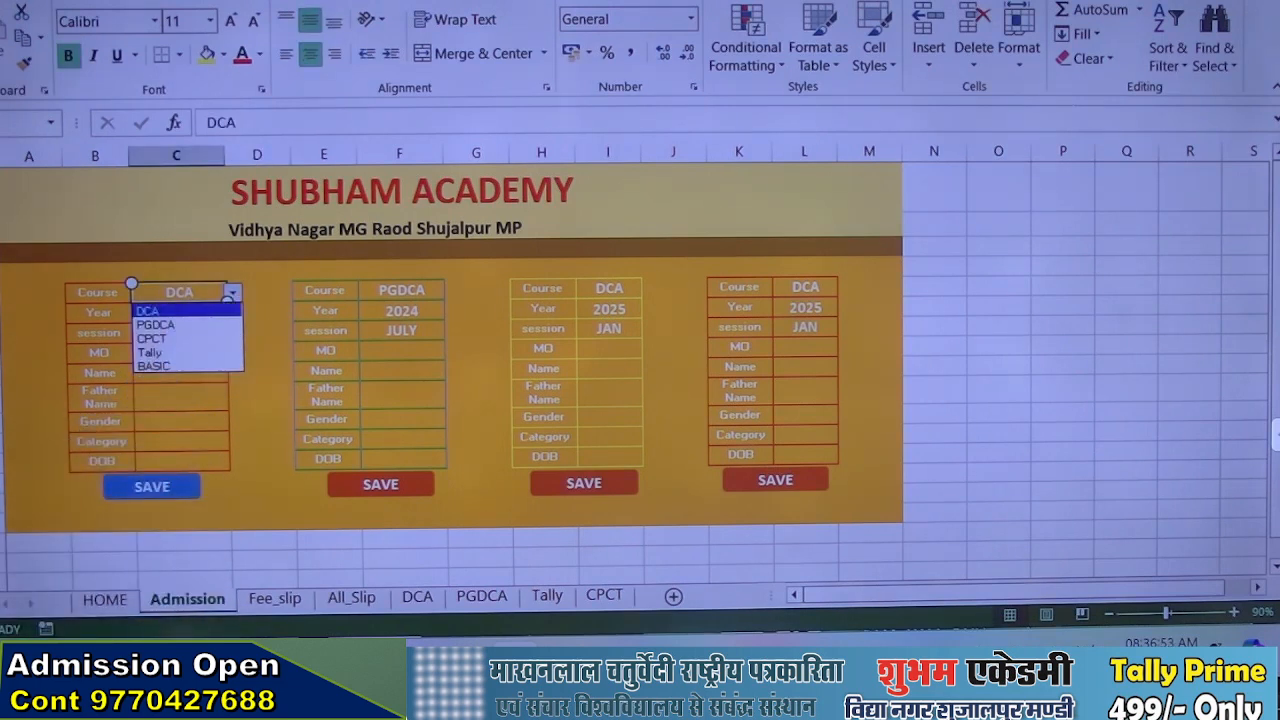
{"action": "left_click", "coordinate": [113, 600]}
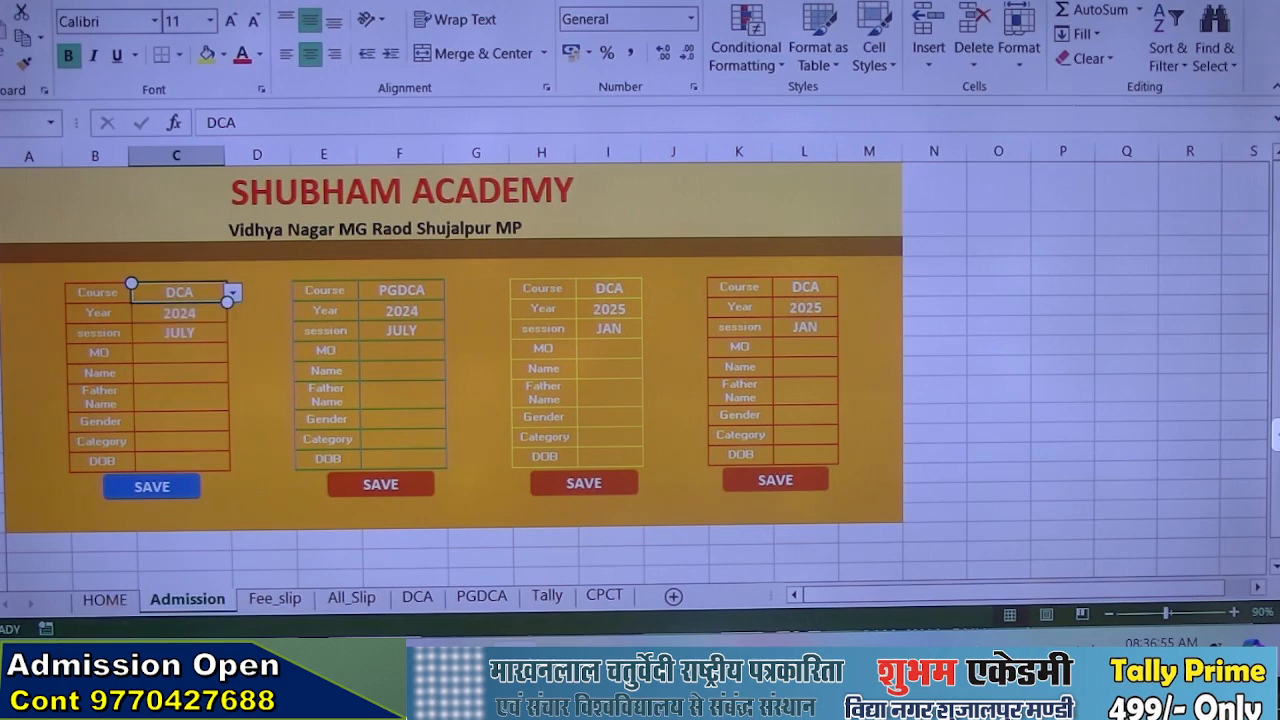
On the HOME sheet, enter fees beside the course list: DCA 12500, PGDCA 13500, CPCT 4500, Tally 3500 and BASIC 3500
{"action": "left_click", "coordinate": [113, 600]}
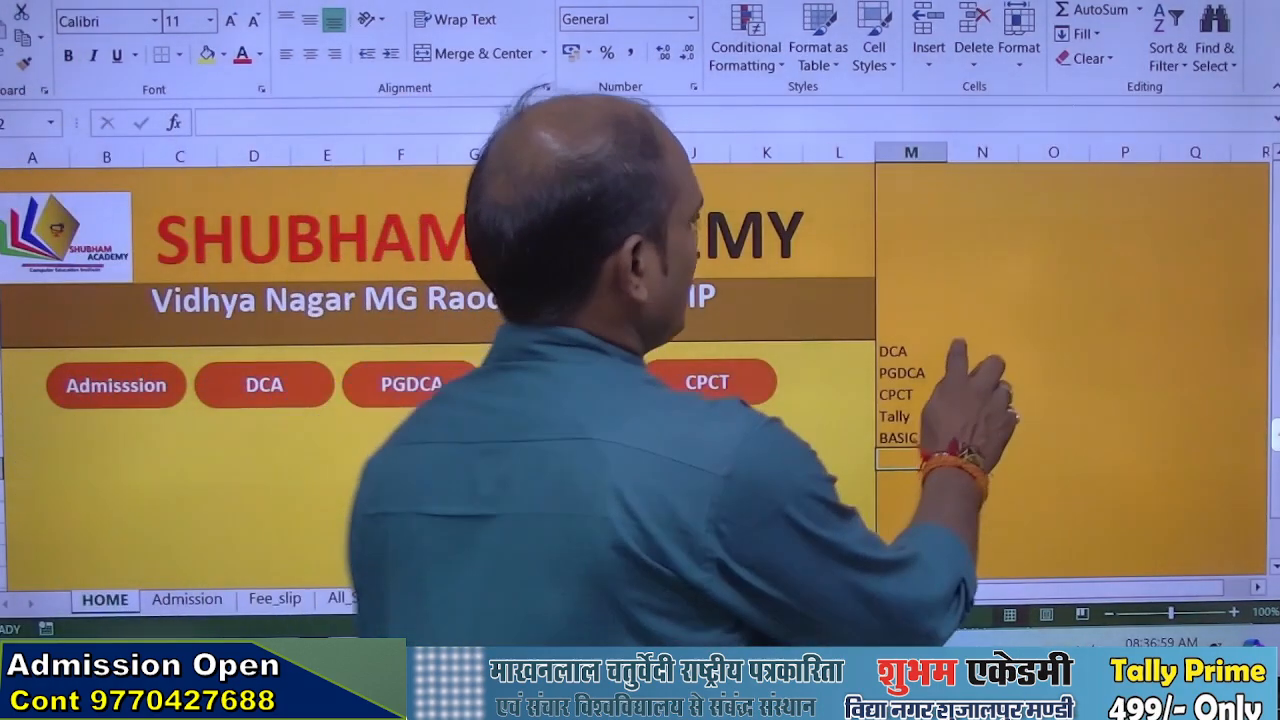
{"action": "left_click", "coordinate": [982, 350]}
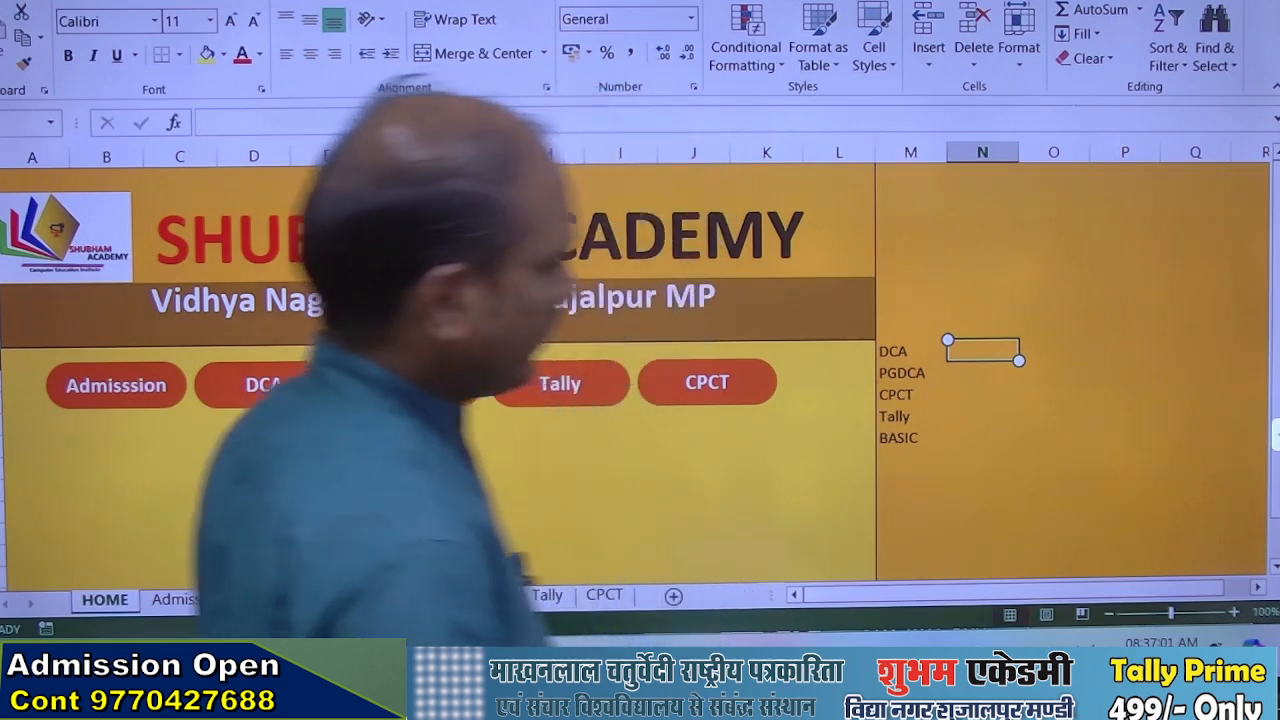
{"action": "type", "text": "12500"}
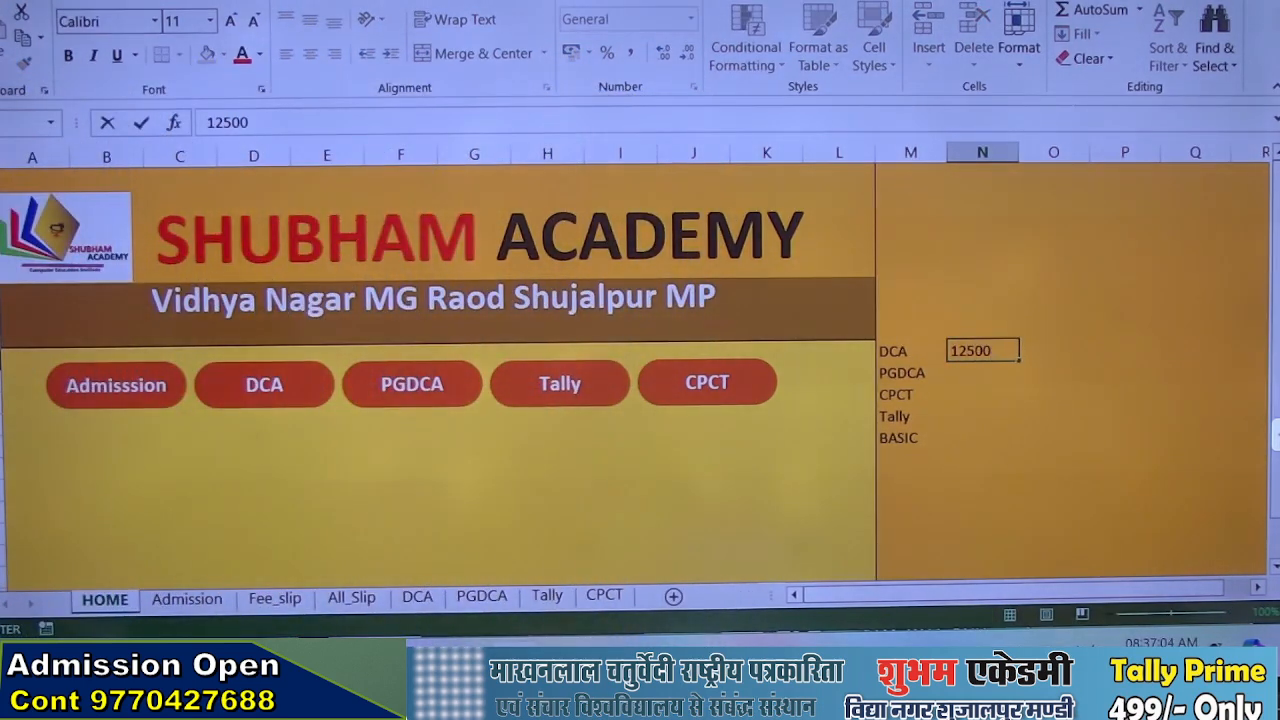
{"action": "key", "text": "Return"}
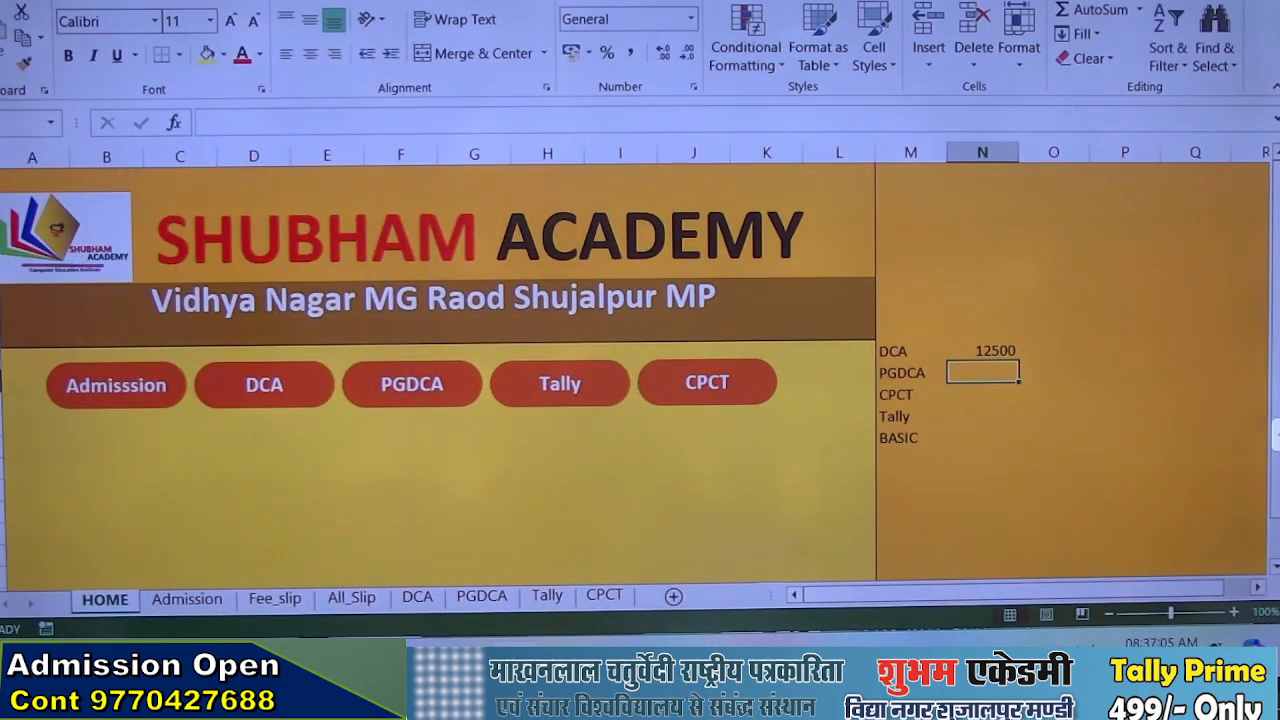
{"action": "type", "text": "13500"}
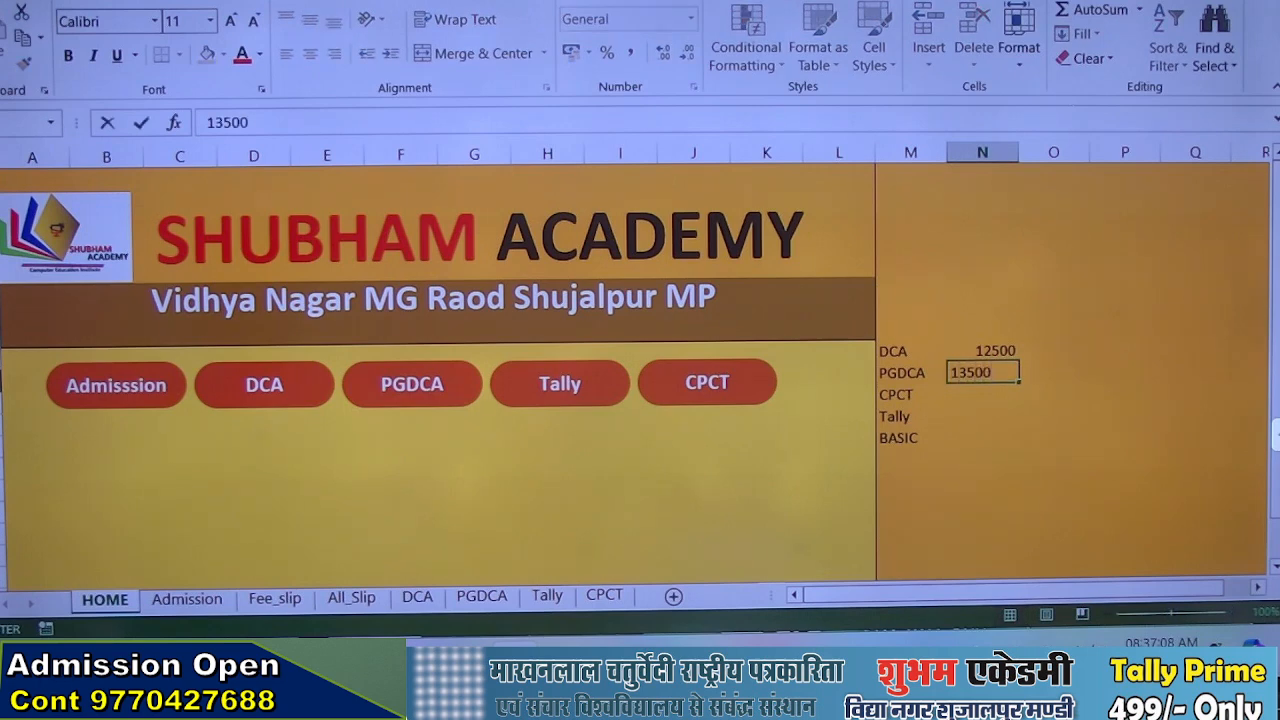
{"action": "key", "text": "Return"}
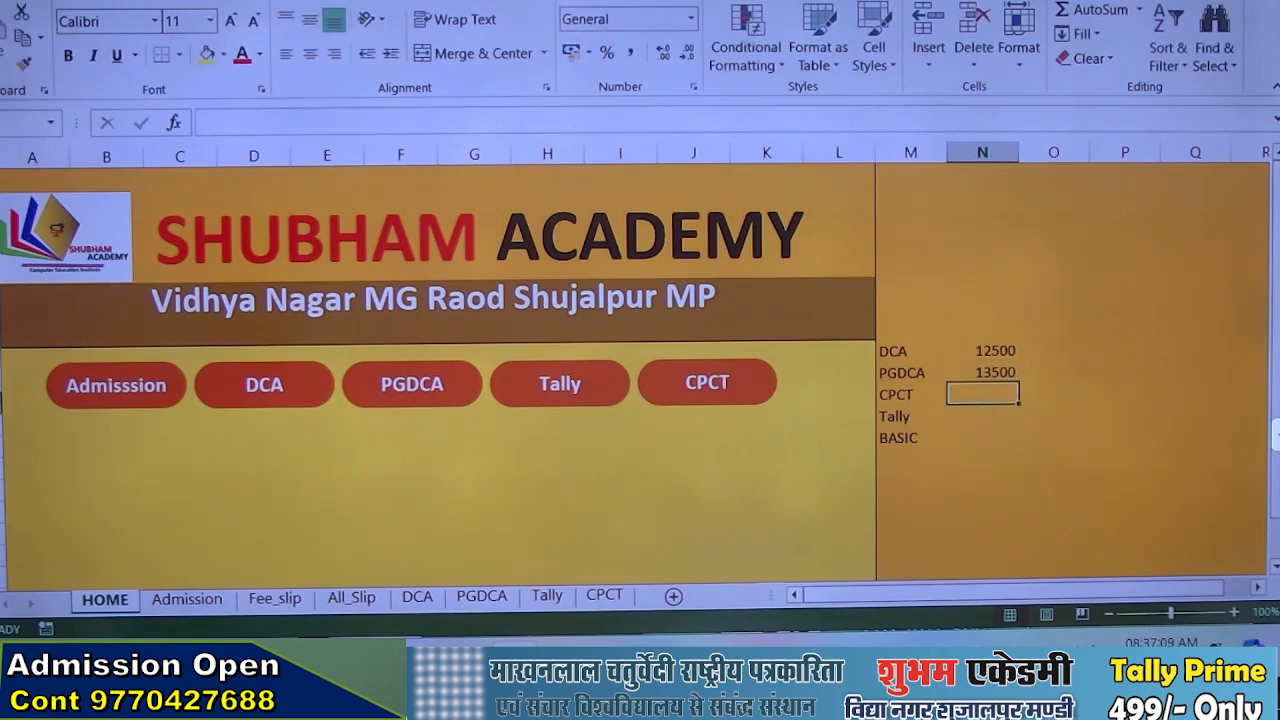
{"action": "type", "text": "4500"}
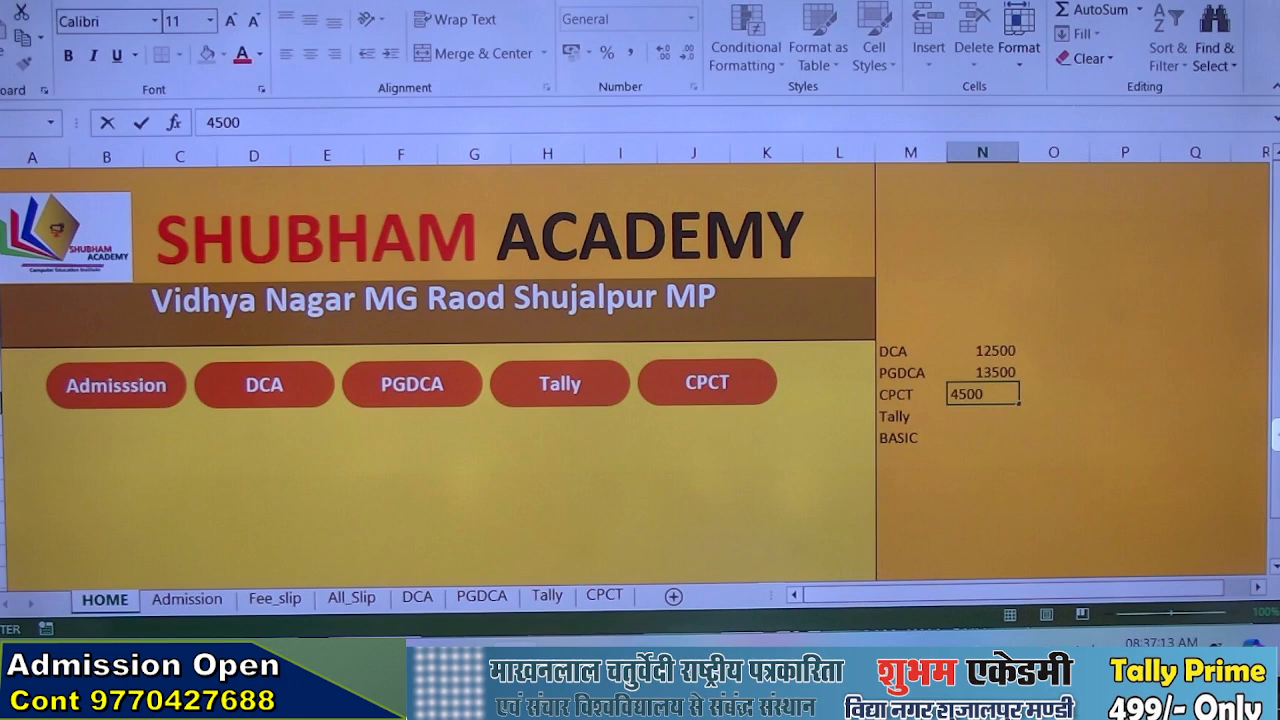
{"action": "key", "text": "Return"}
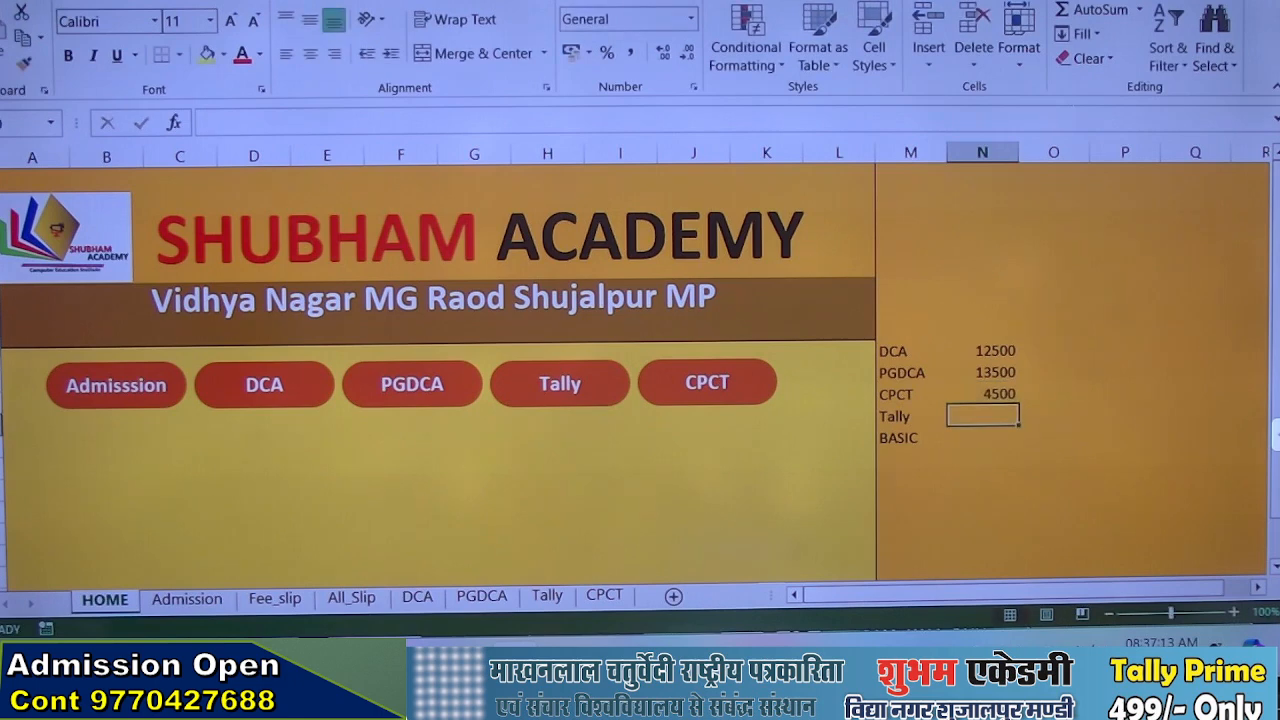
{"action": "type", "text": "3500"}
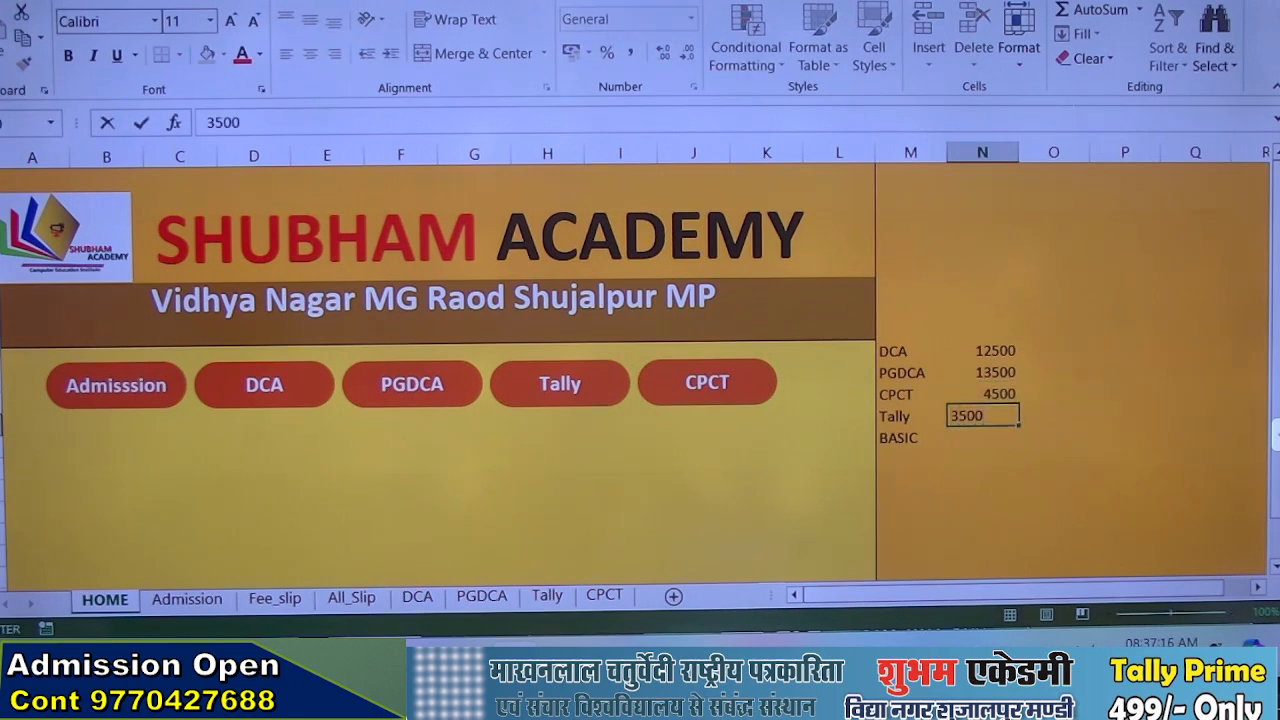
{"action": "key", "text": "Return"}
{"action": "type", "text": "3500"}
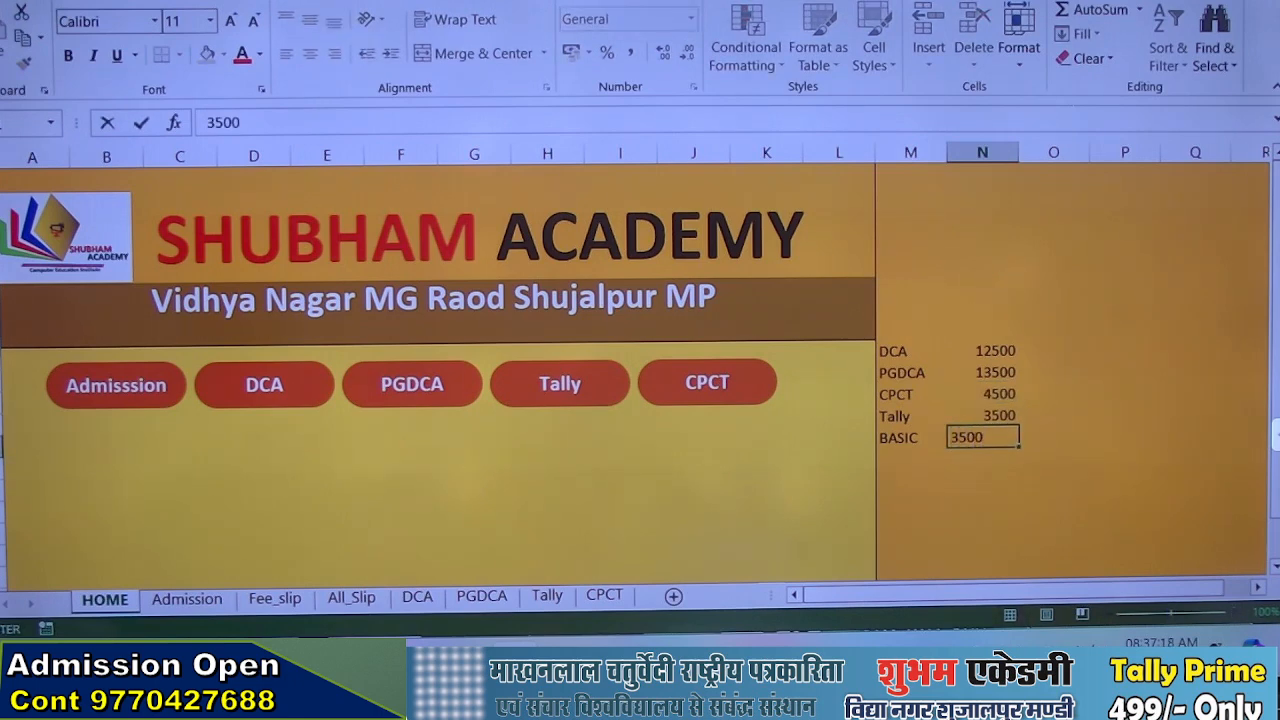
{"action": "key", "text": "Return"}
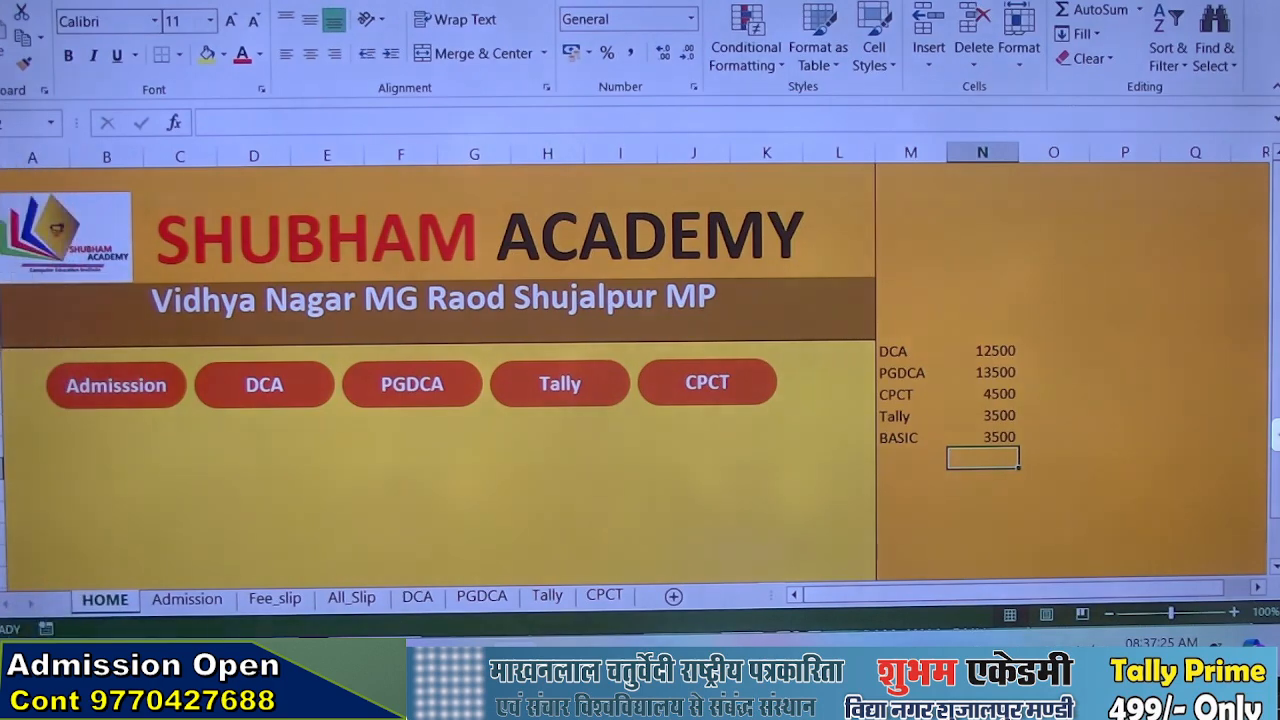
On the DCA sheet, replace the "discount" column heading in column L with "Course_fee"
{"action": "left_click", "coordinate": [417, 597]}
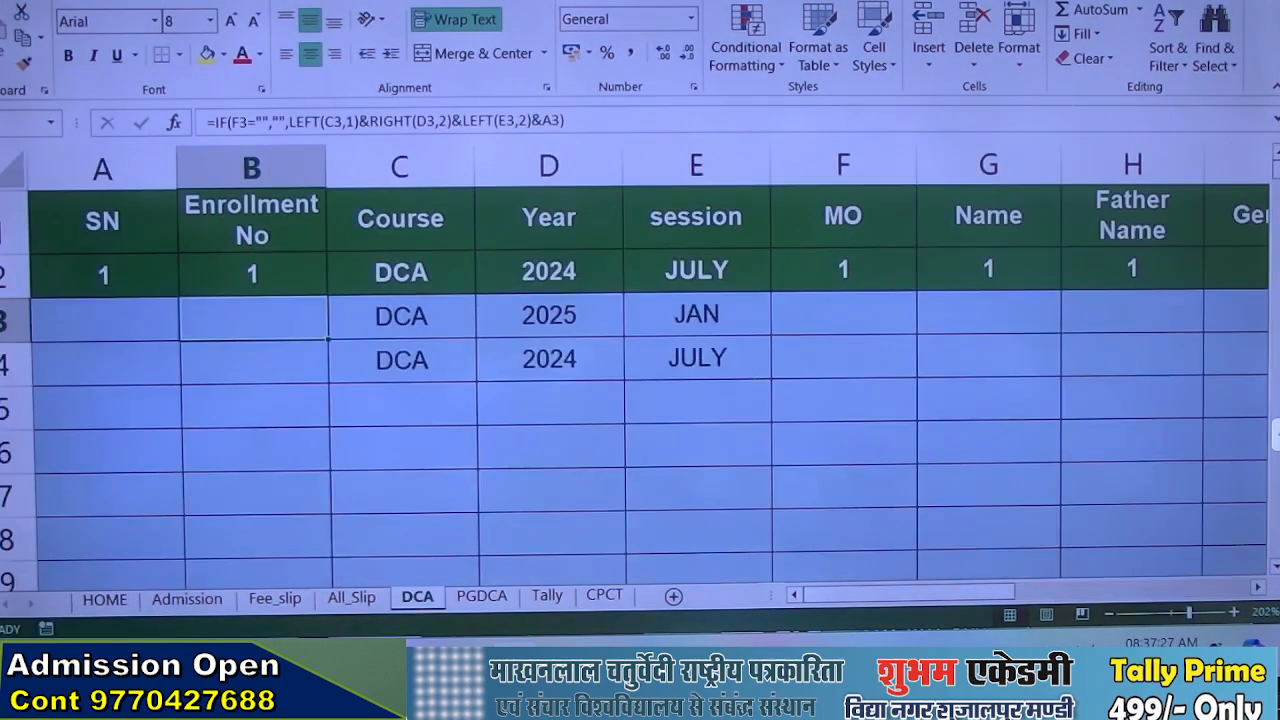
{"action": "scroll", "coordinate": [180, 425], "scroll_direction": "down", "scroll_amount": 4}
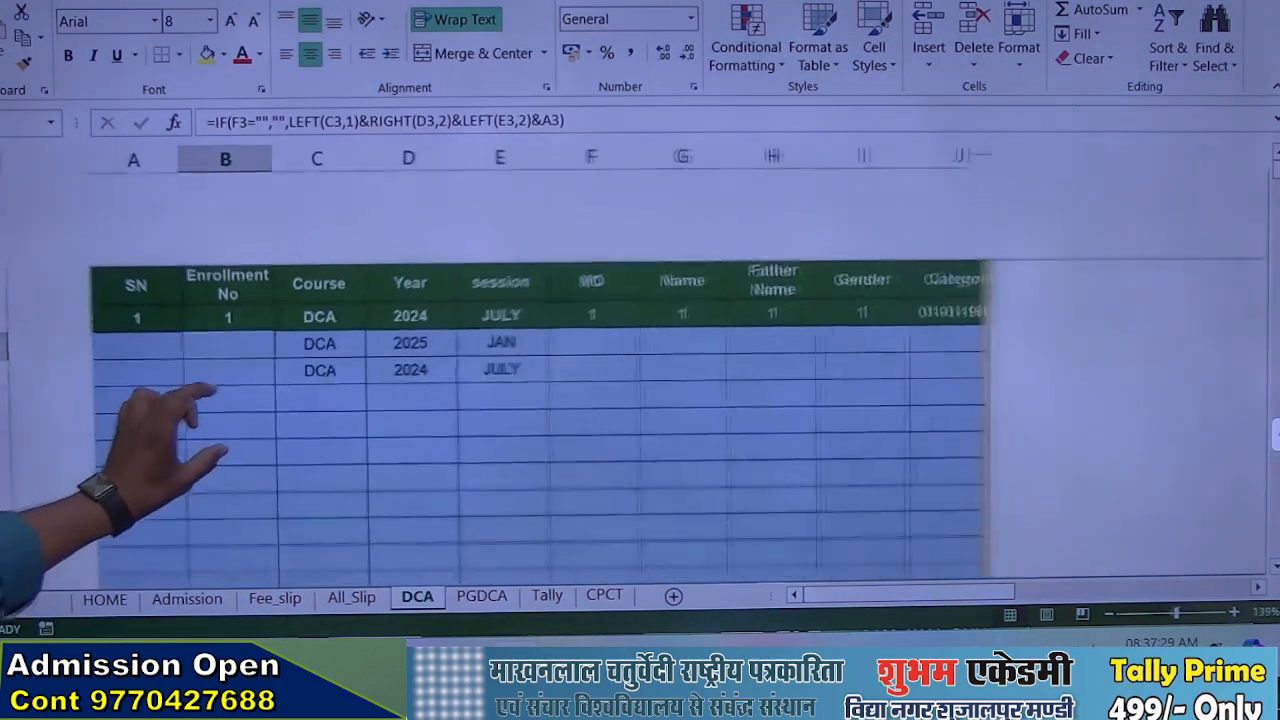
{"action": "scroll", "coordinate": [190, 420], "scroll_direction": "down", "scroll_amount": 3}
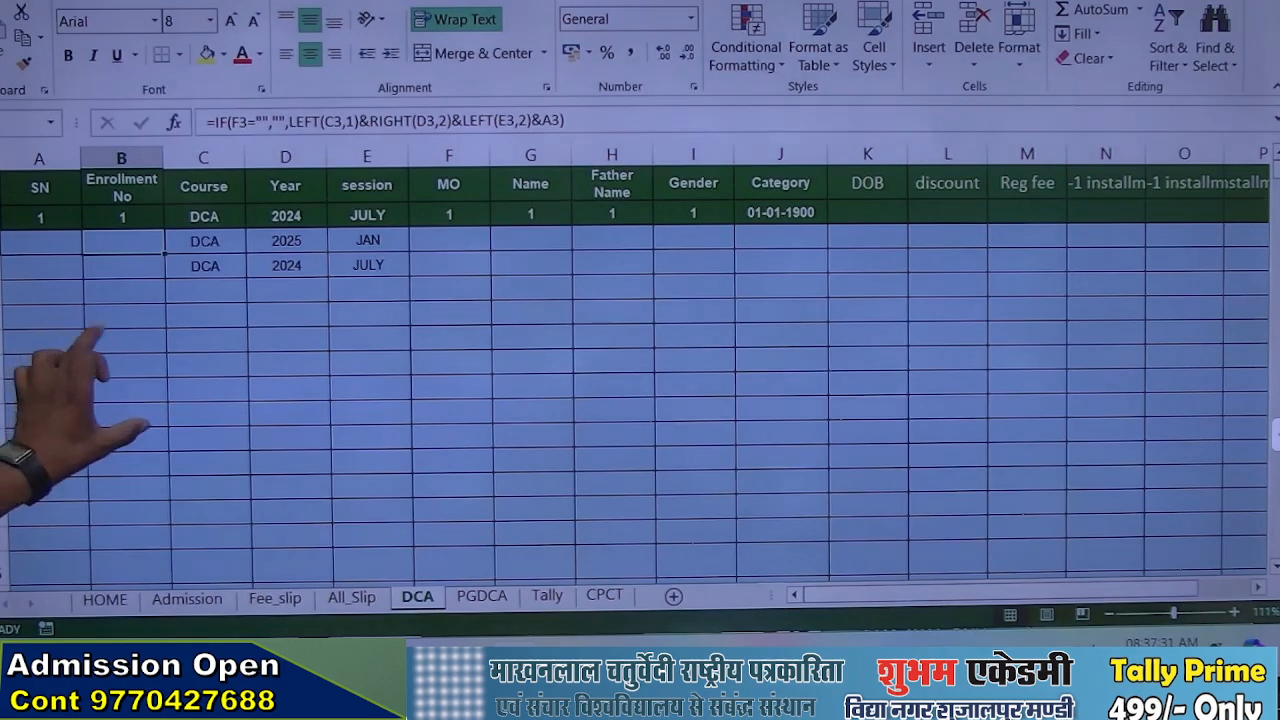
{"action": "scroll", "coordinate": [120, 400], "scroll_direction": "down", "scroll_amount": 4}
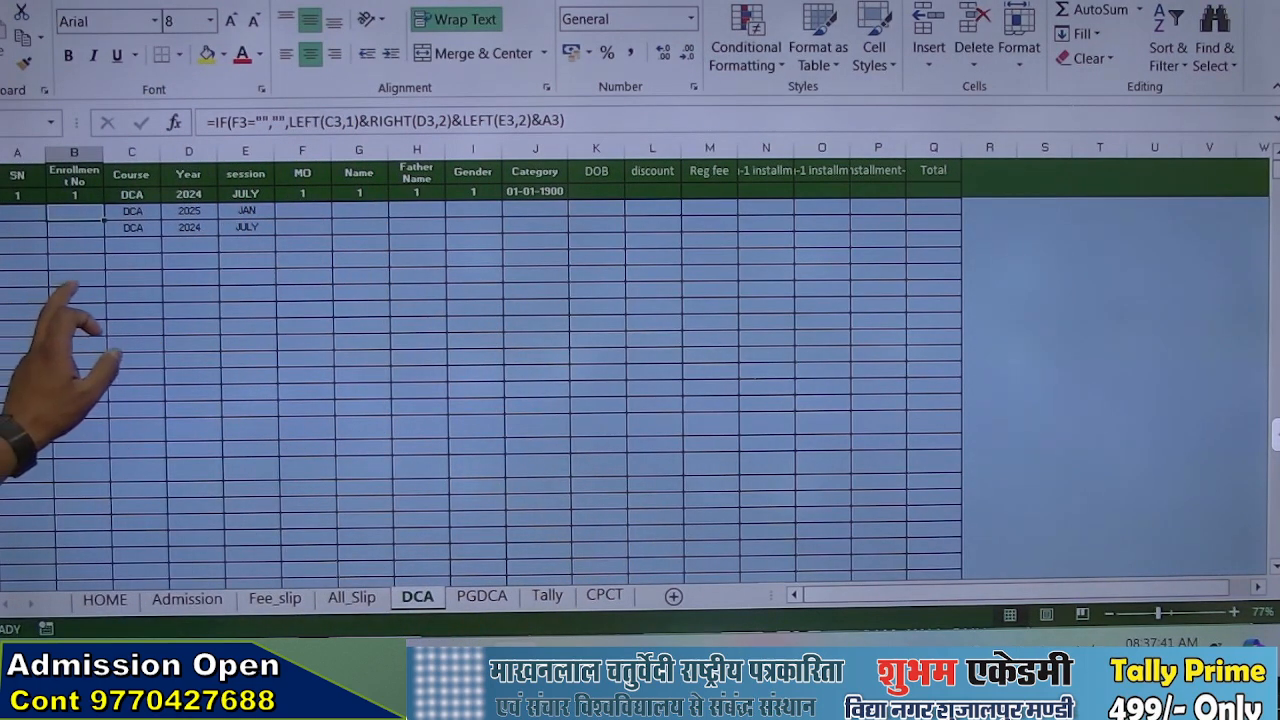
{"action": "left_click_drag", "start_coordinate": [32, 256], "coordinate": [151, 325]}
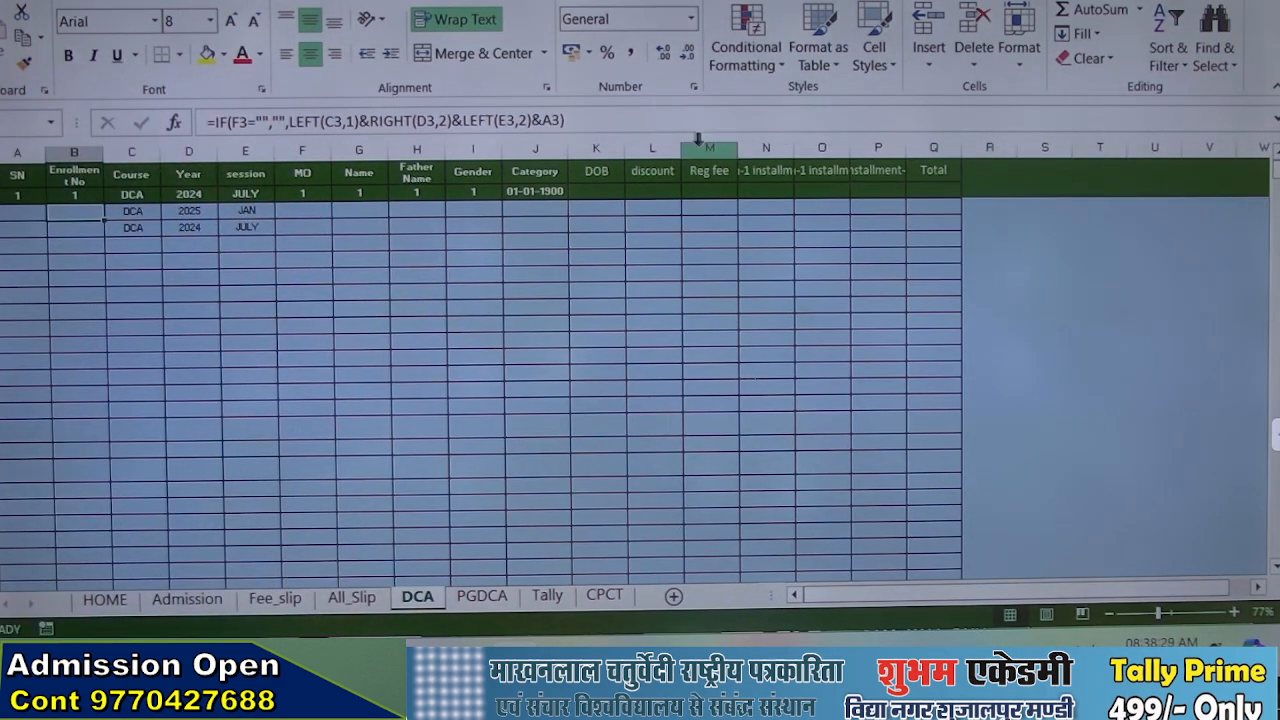
{"action": "left_click", "coordinate": [663, 174]}
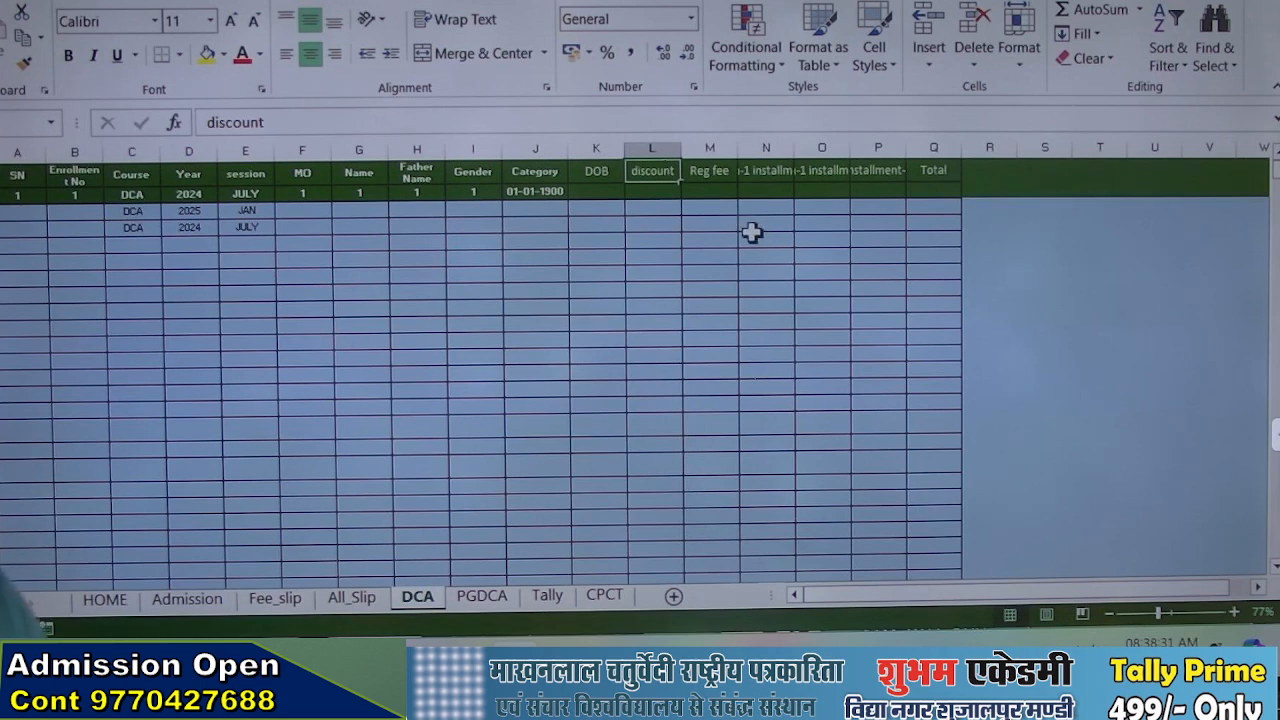
{"action": "type", "text": "Co"}
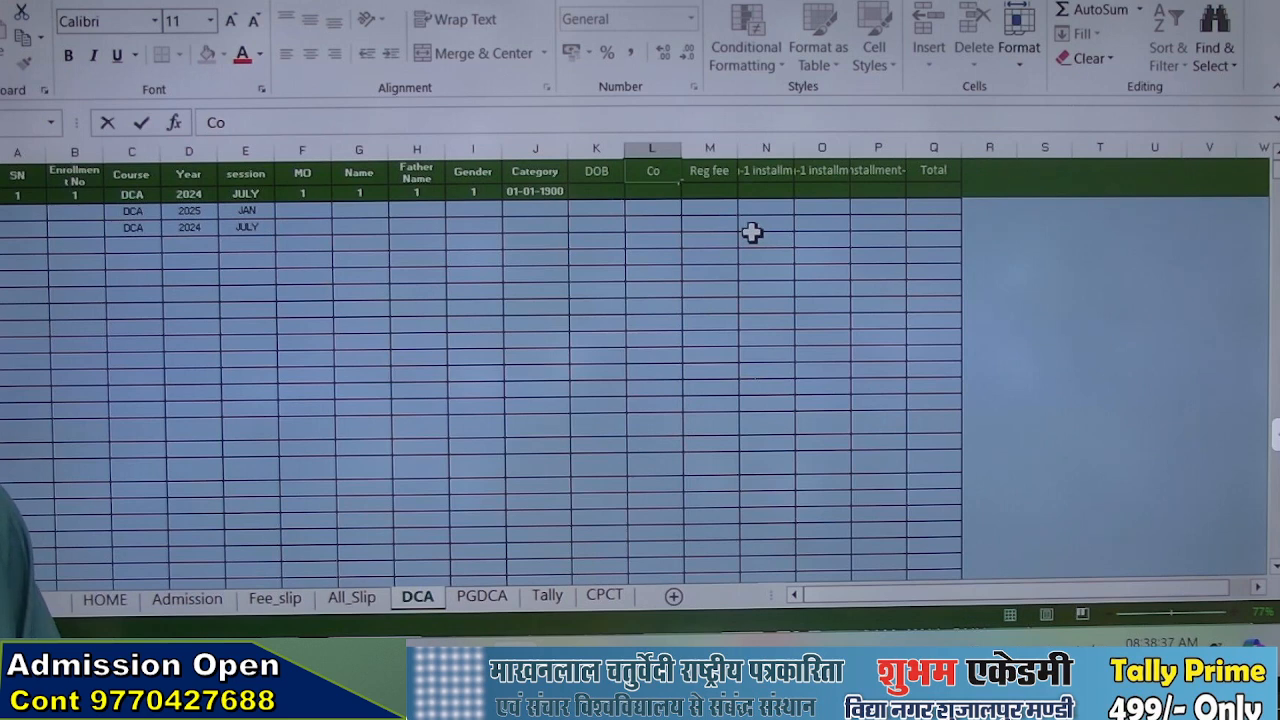
{"action": "type", "text": "ur"}
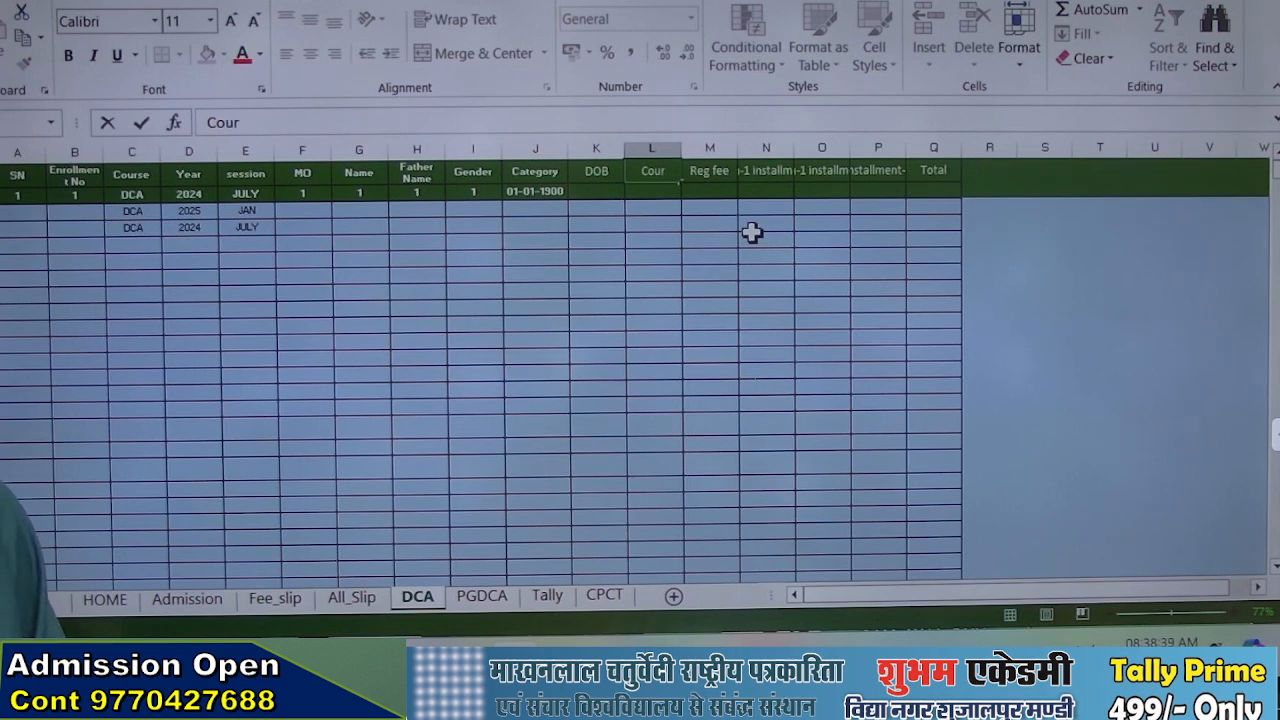
{"action": "type", "text": "se"}
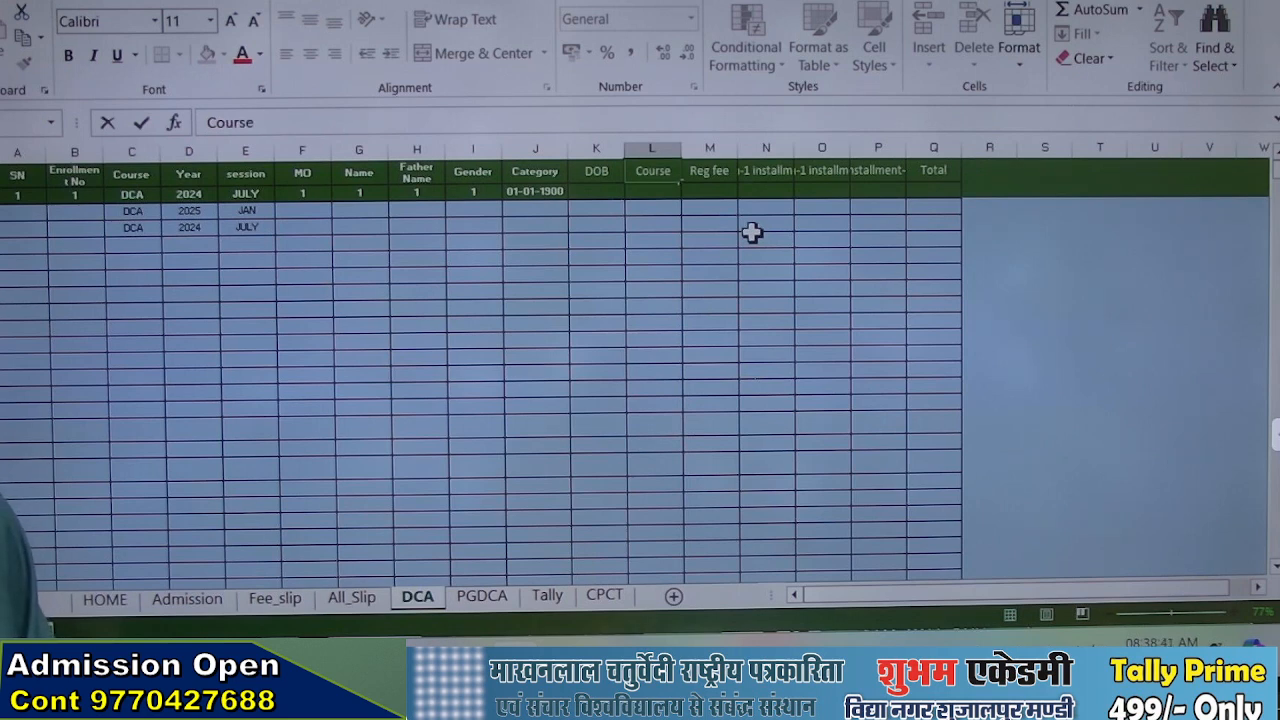
{"action": "type", "text": "_fee"}
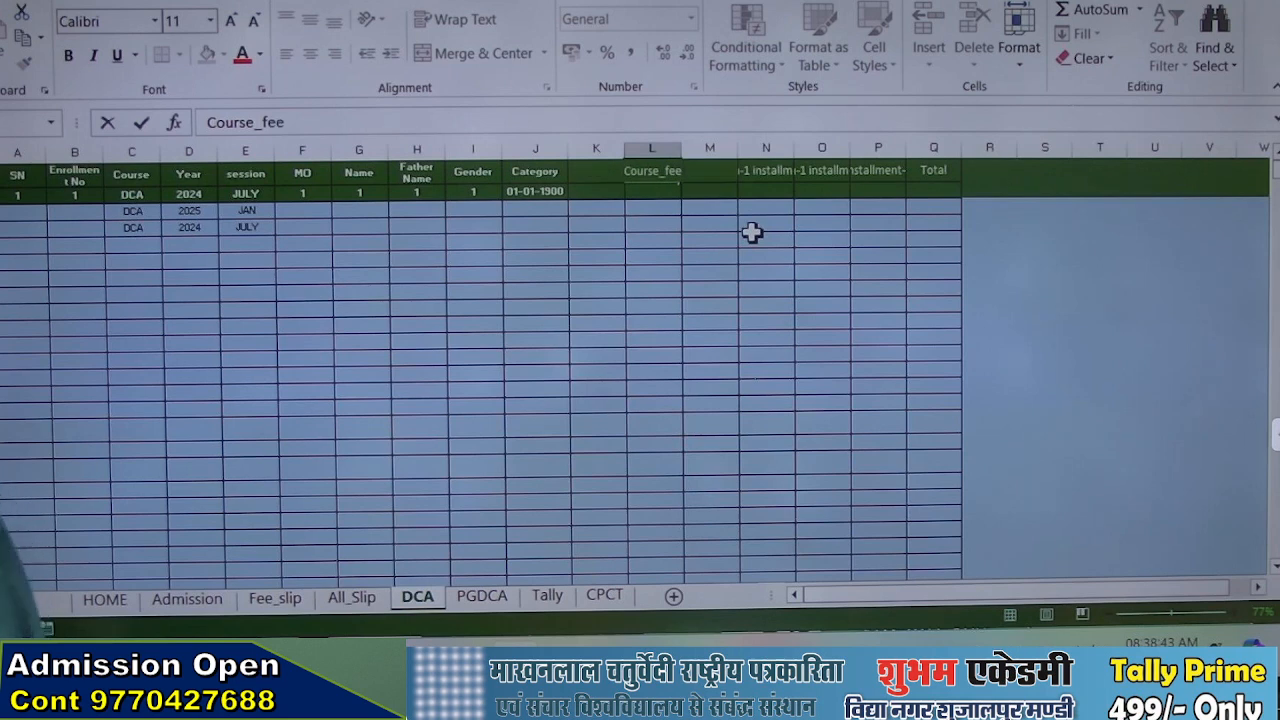
{"action": "key", "text": "Return"}
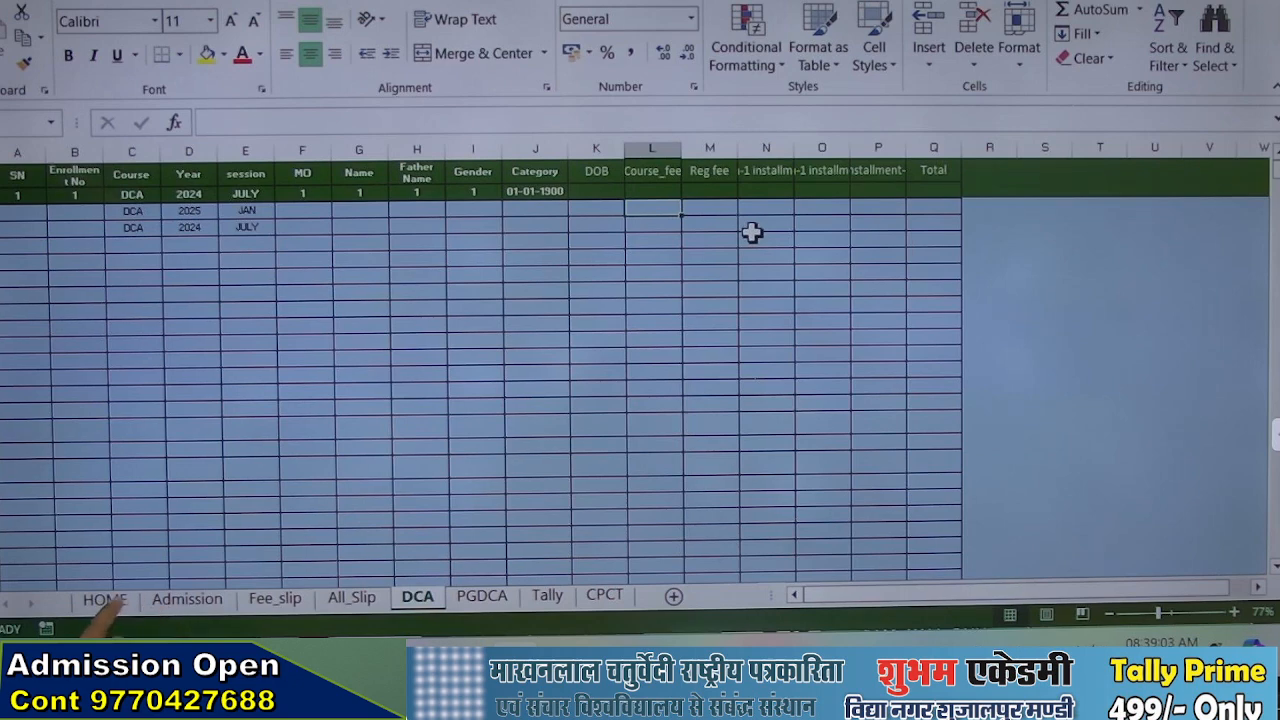
On the PGDCA sheet, fill in the student's name in the first record, where the Name cell is empty
{"action": "left_click", "coordinate": [104, 598]}
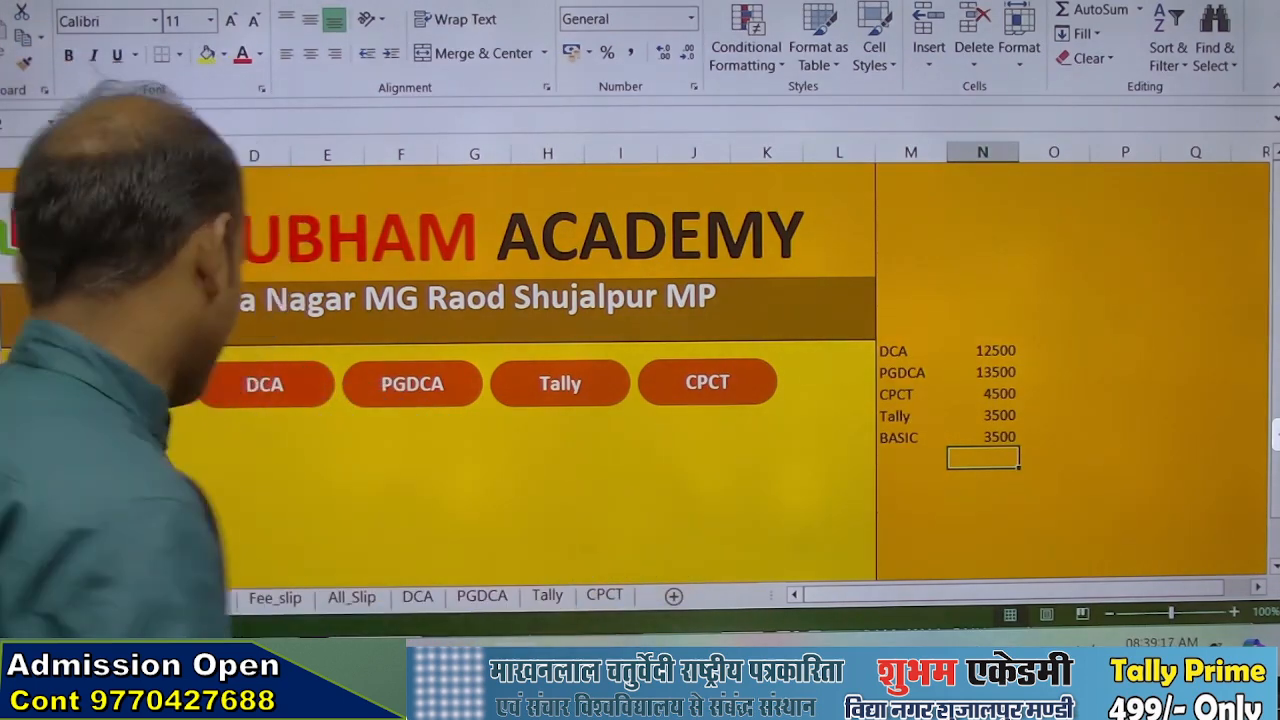
{"action": "left_click", "coordinate": [418, 597]}
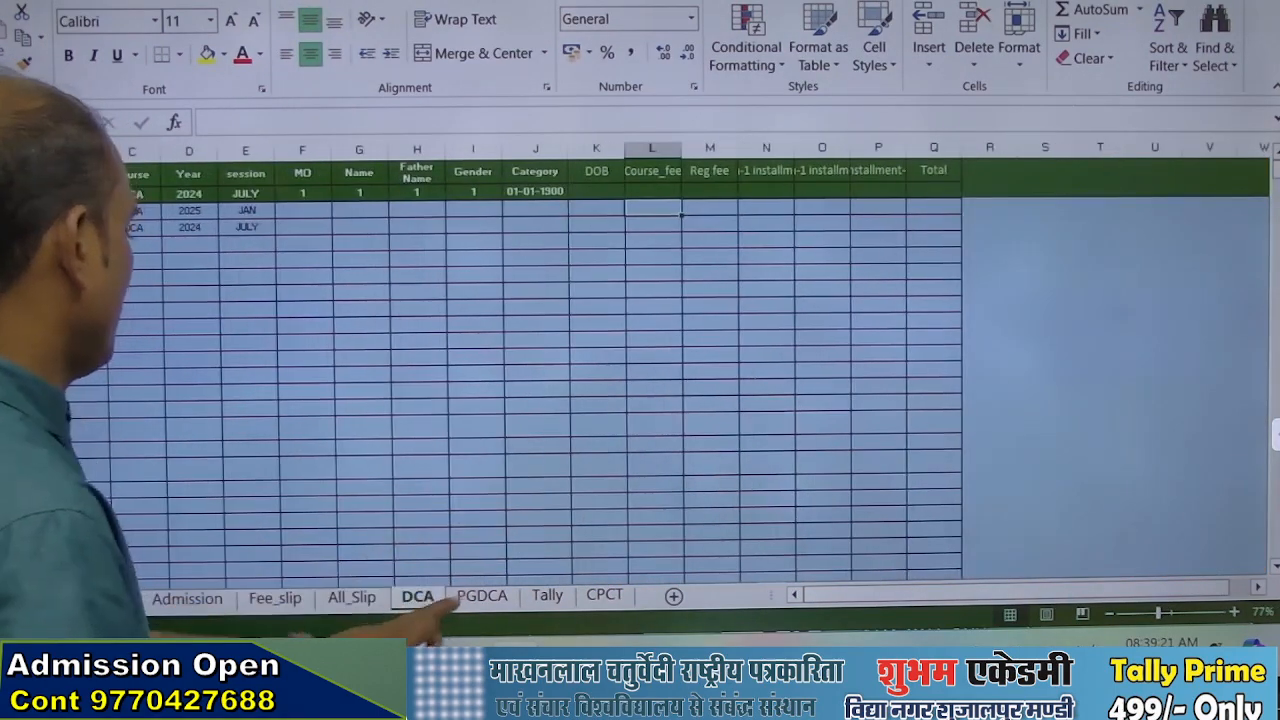
{"action": "left_click", "coordinate": [484, 596]}
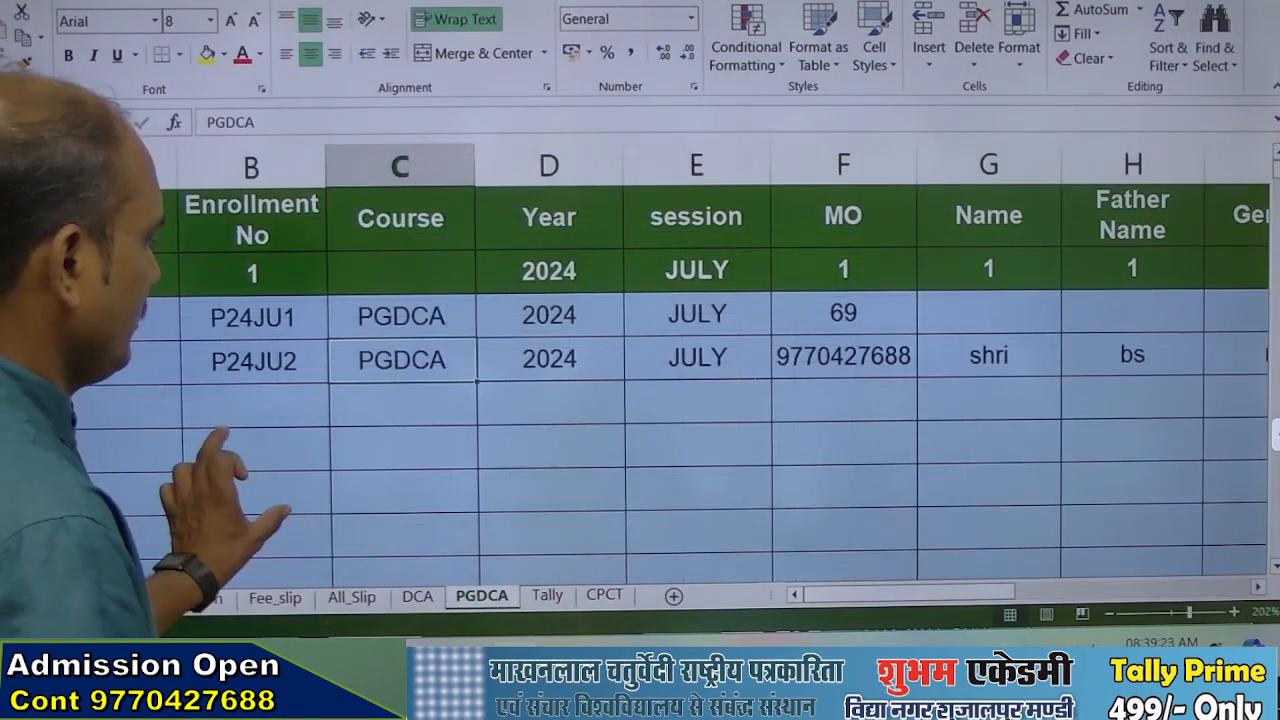
{"action": "scroll", "coordinate": [268, 482], "scroll_direction": "down", "scroll_amount": 5}
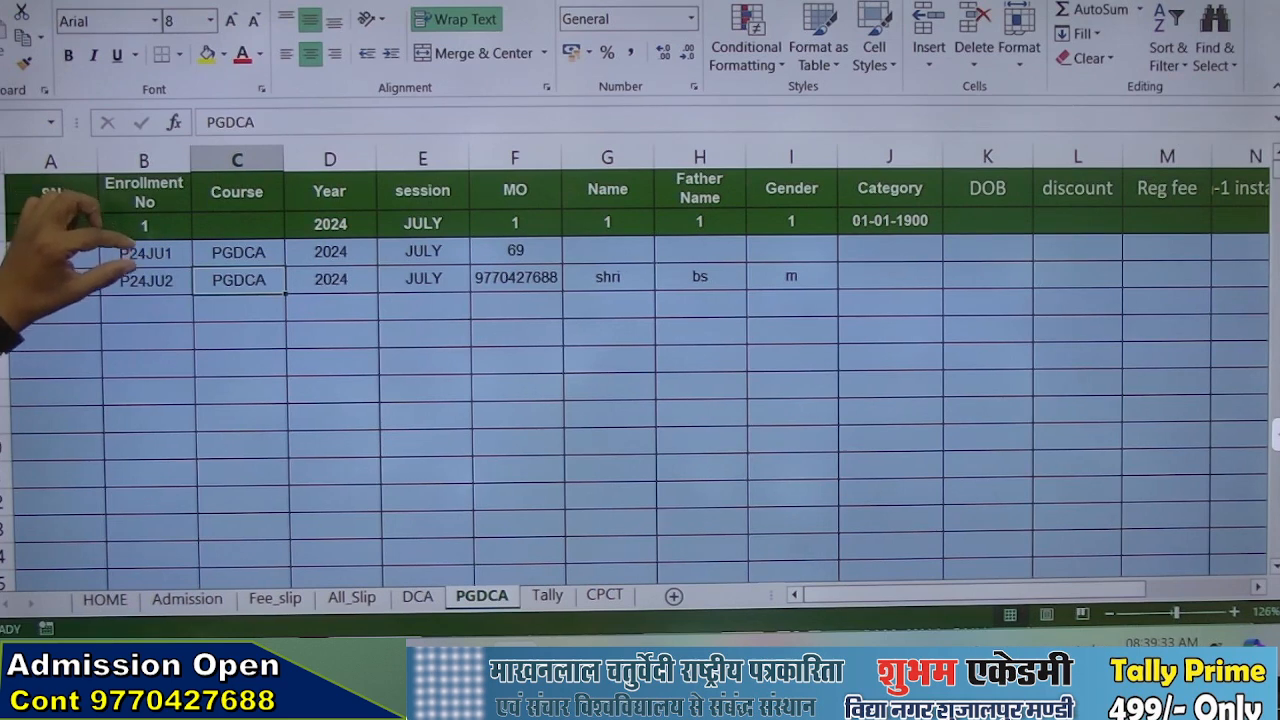
{"action": "left_click", "coordinate": [608, 250]}
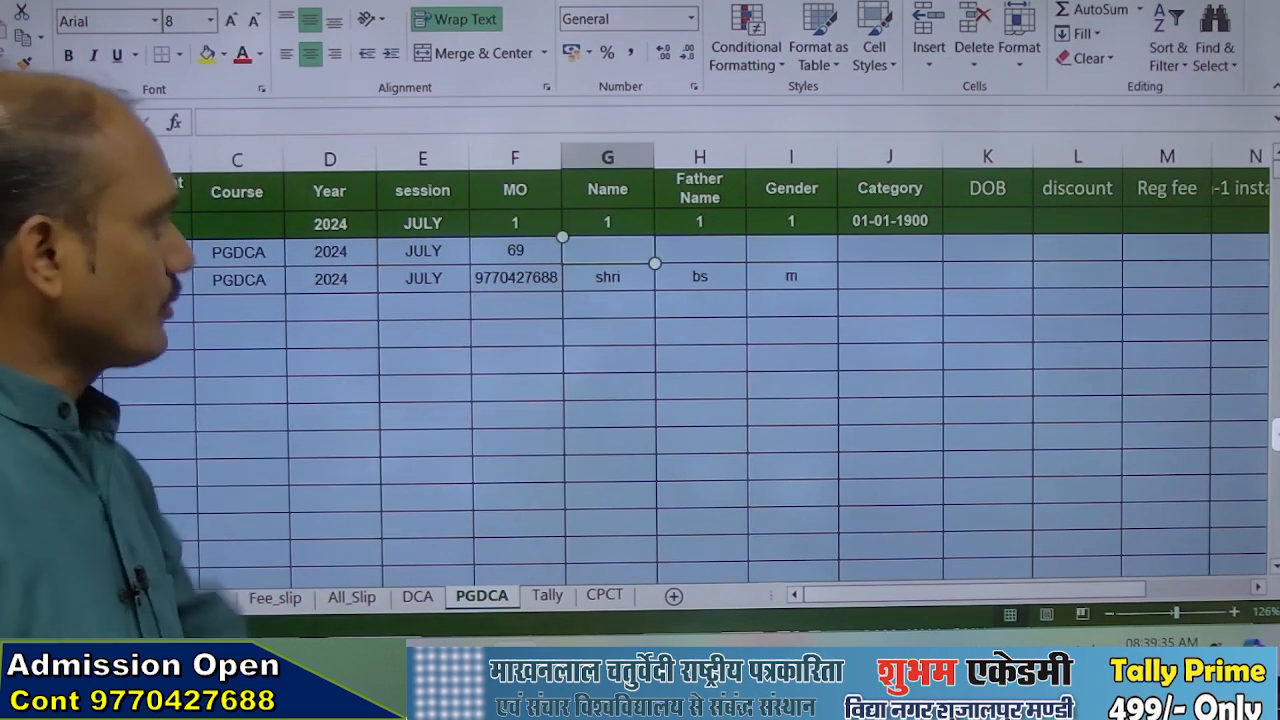
{"action": "type", "text": "Rajesh"}
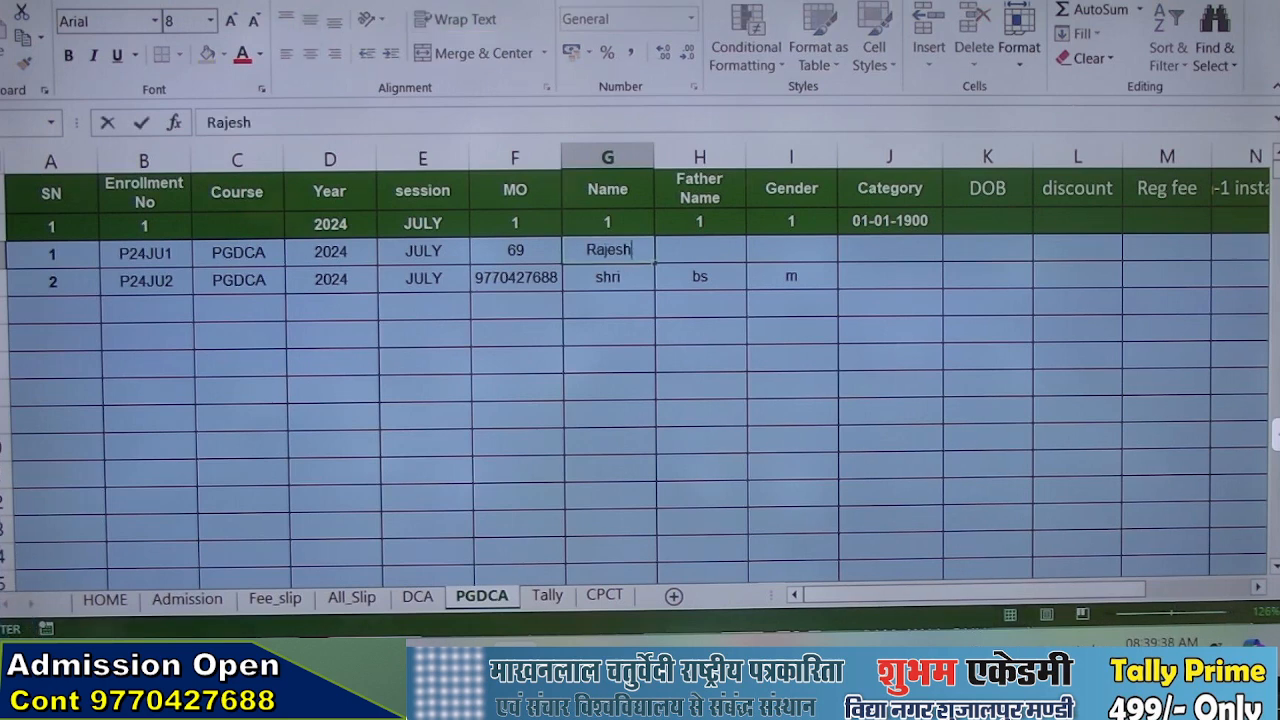
{"action": "key", "text": "Return"}
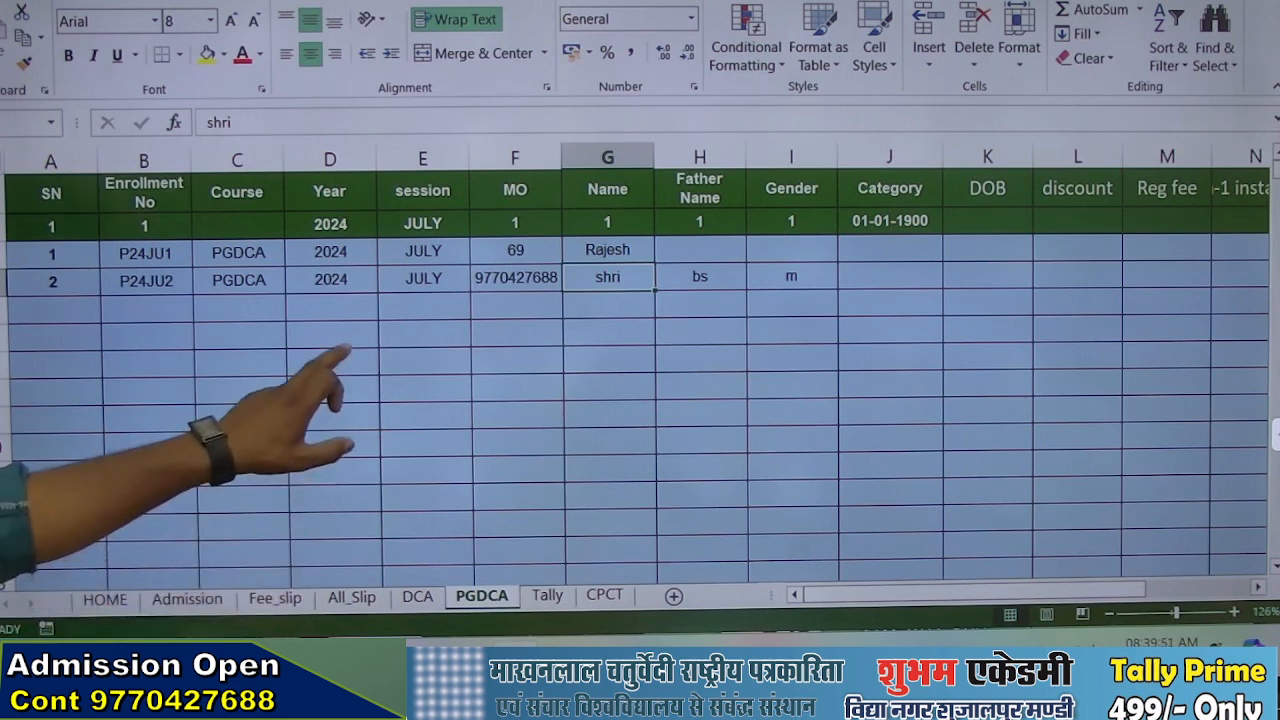
{"action": "left_click", "coordinate": [332, 362]}
{"action": "left_click", "coordinate": [425, 389]}
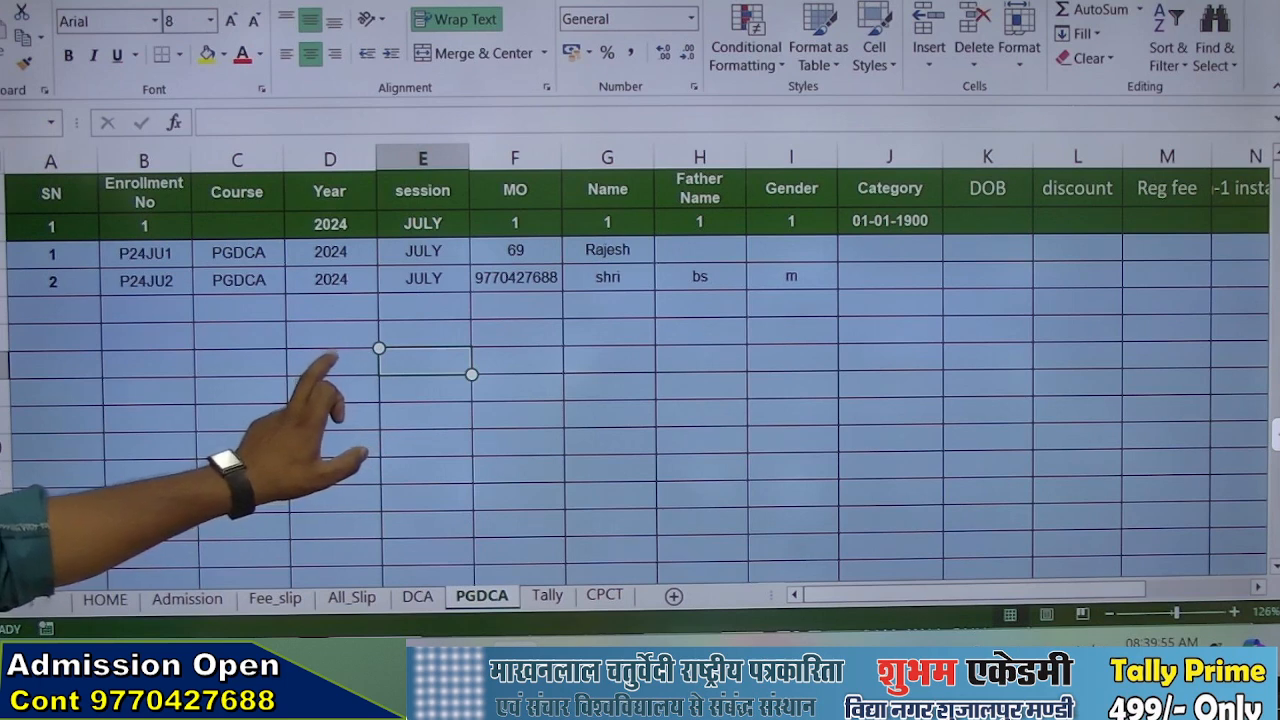
{"action": "left_click", "coordinate": [332, 362]}
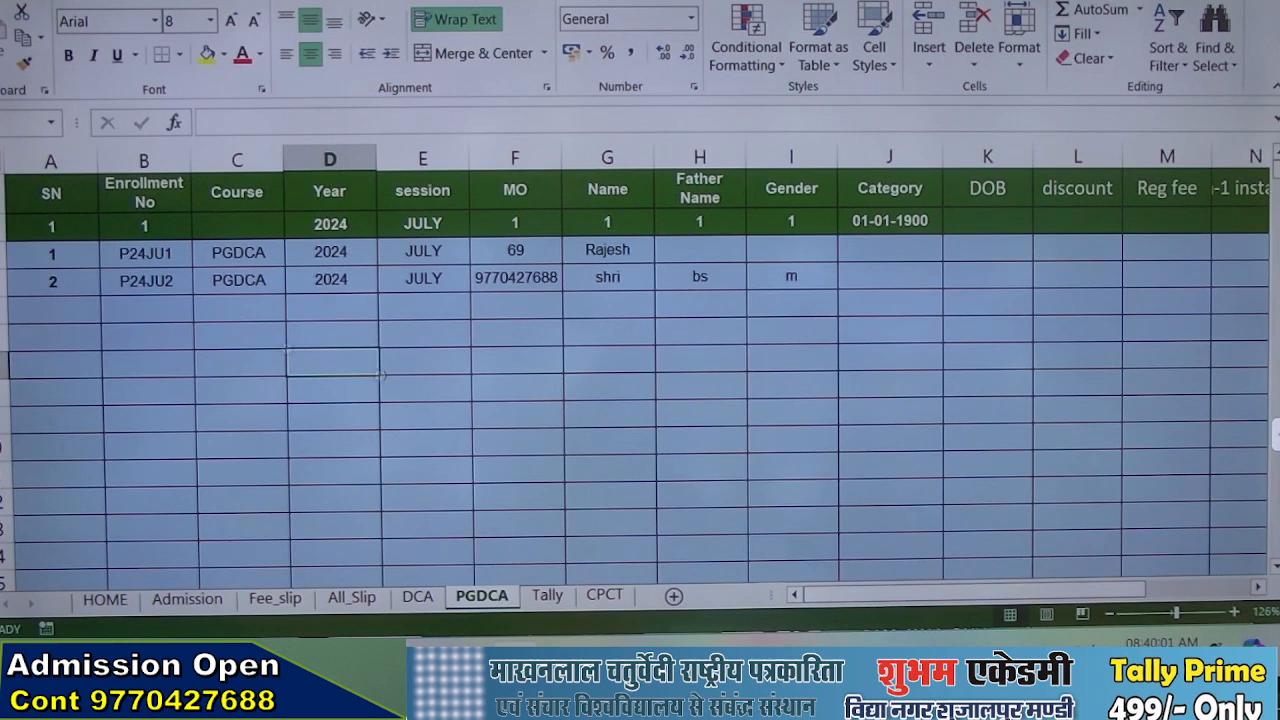
On the PGDCA sheet, enter the first record's enrollment number in D7 as the lookup value
{"action": "type", "text": "P24JU1"}
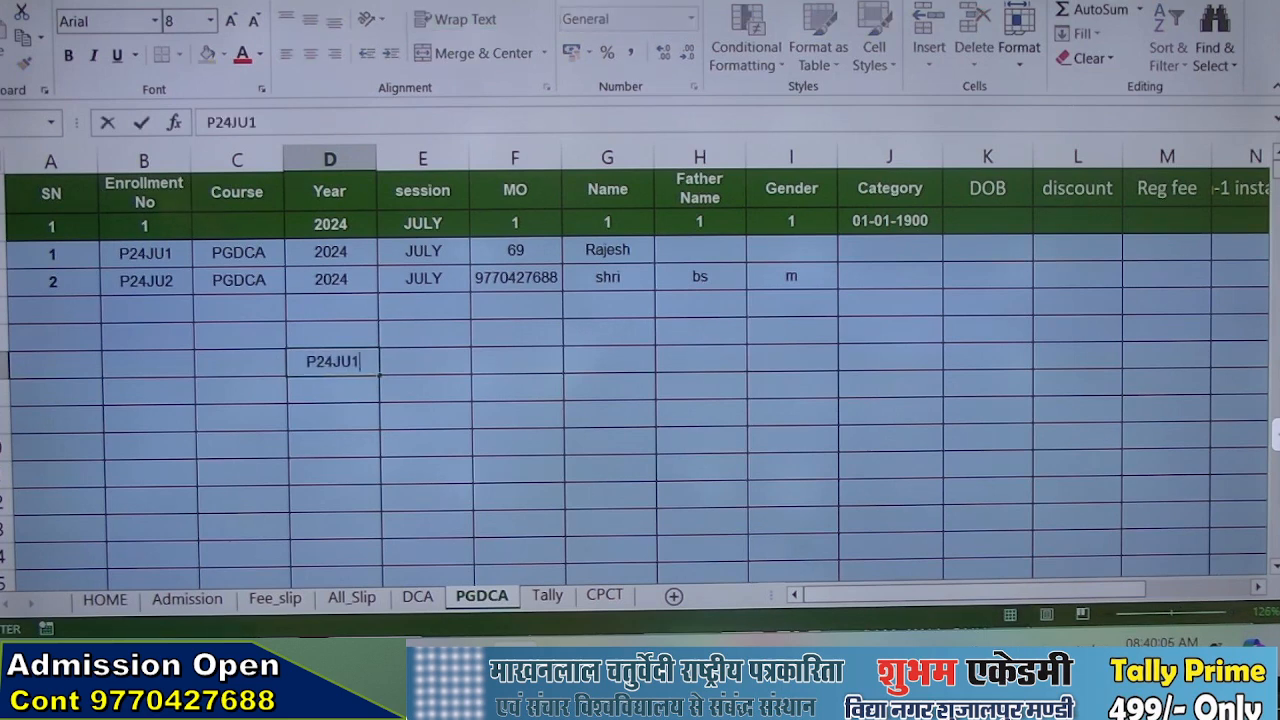
{"action": "key", "text": "Return"}
{"action": "key", "text": "Up"}
{"action": "key", "text": "Right"}
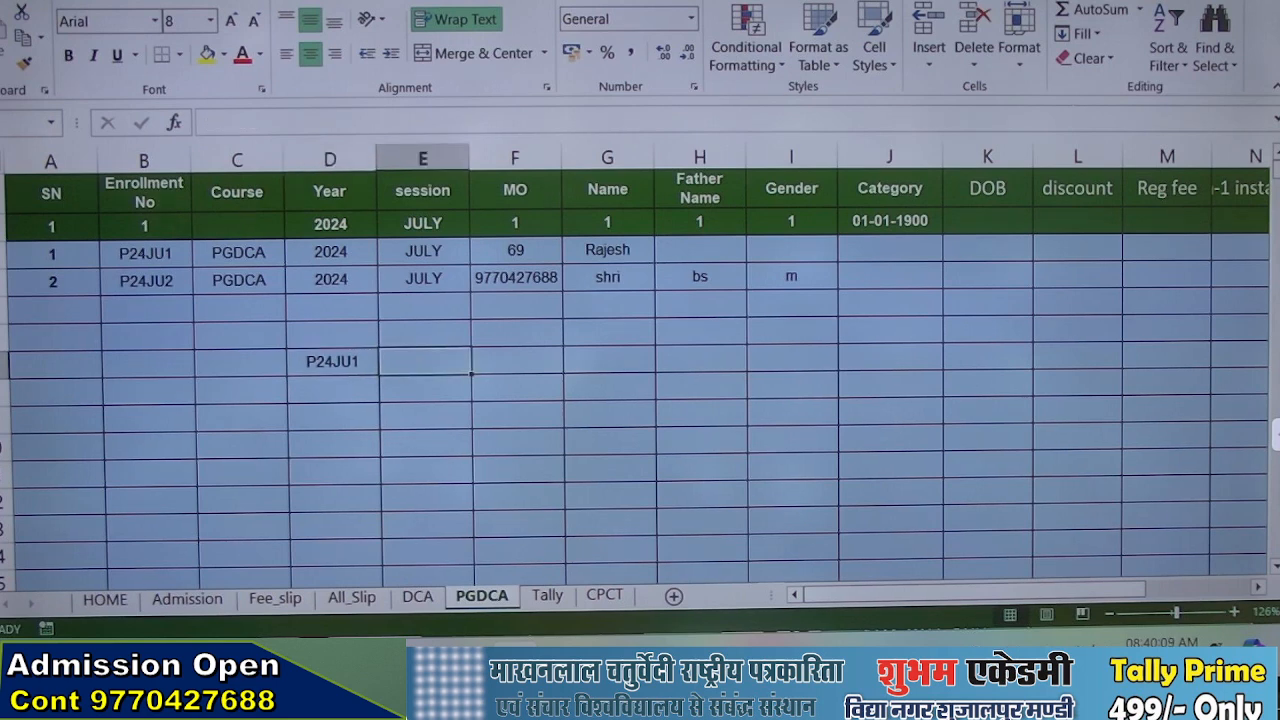
In E7, enter the formula =VLOOKUP(D7,B1:K6,6,0) to look up the student's name by enrollment number
{"action": "type", "text": "="}
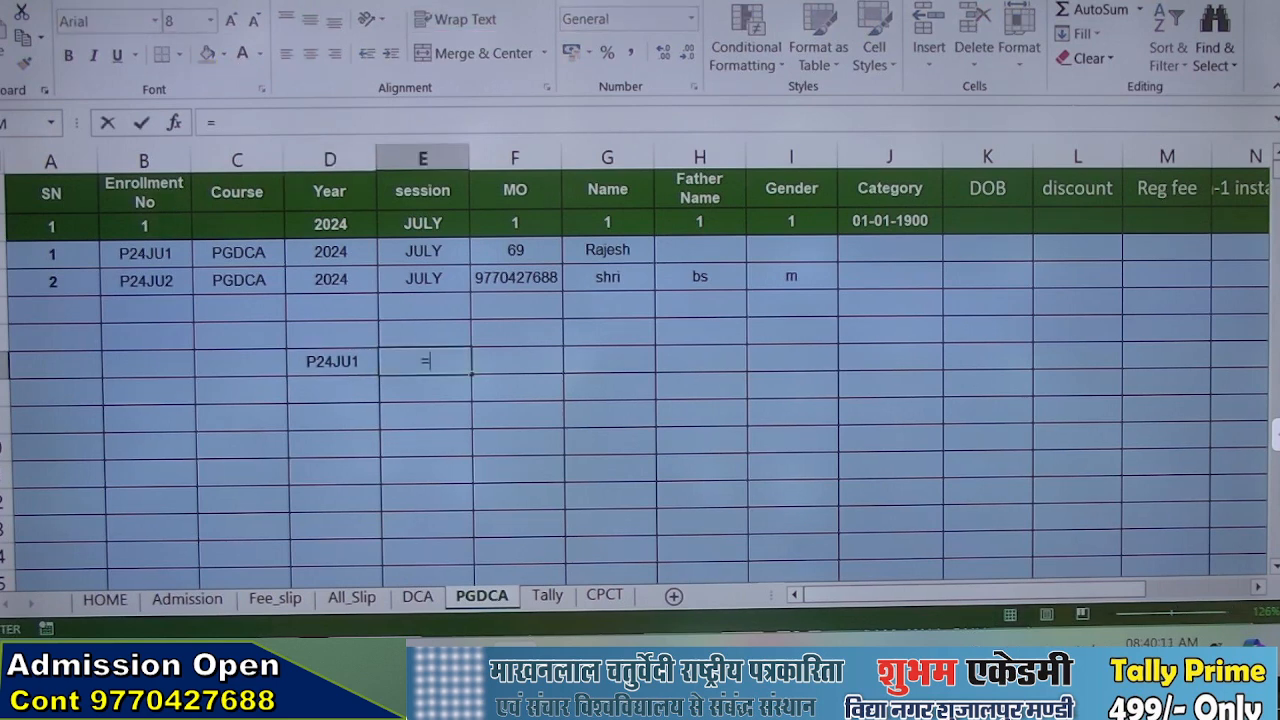
{"action": "type", "text": "vlo"}
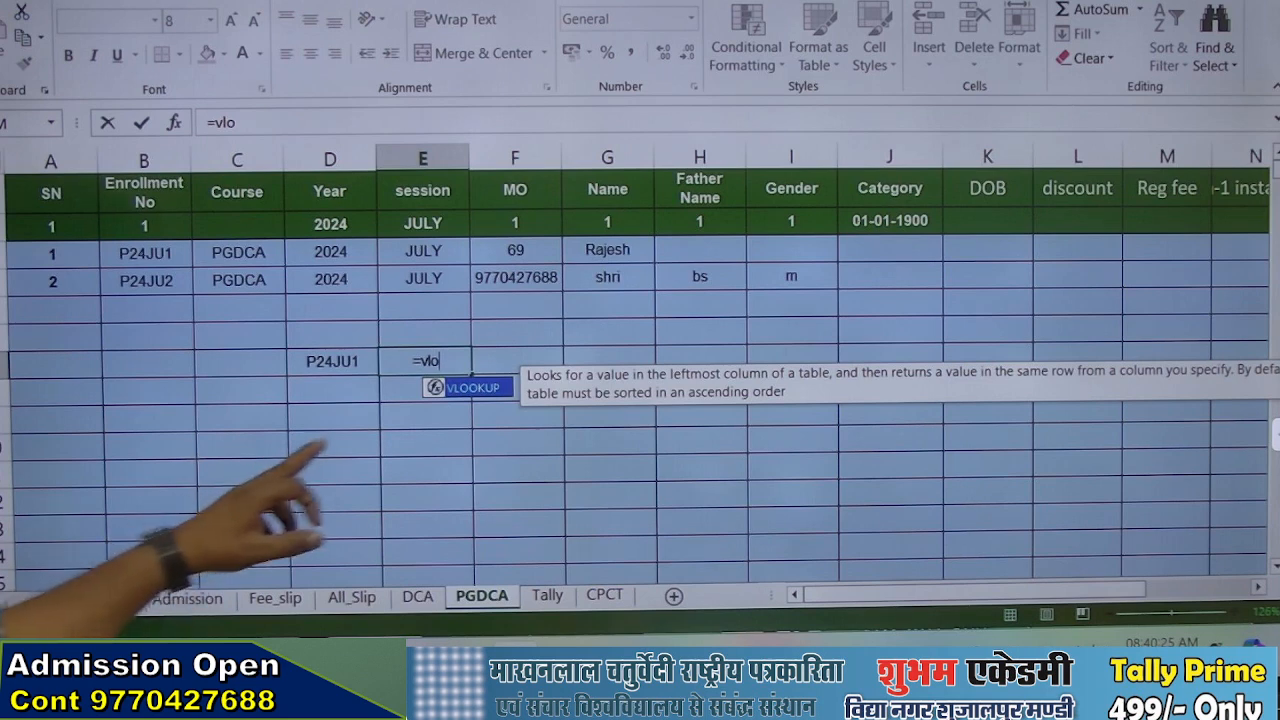
{"action": "key", "text": "Tab"}
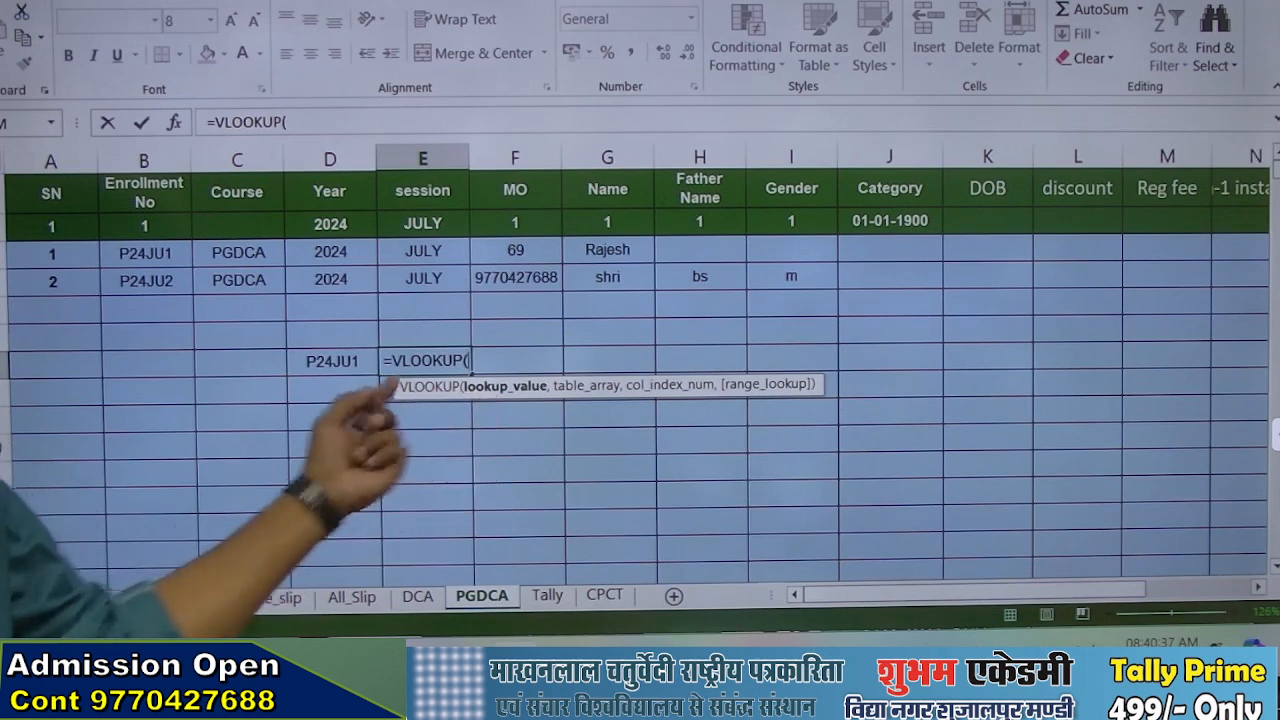
{"action": "key", "text": "Left"}
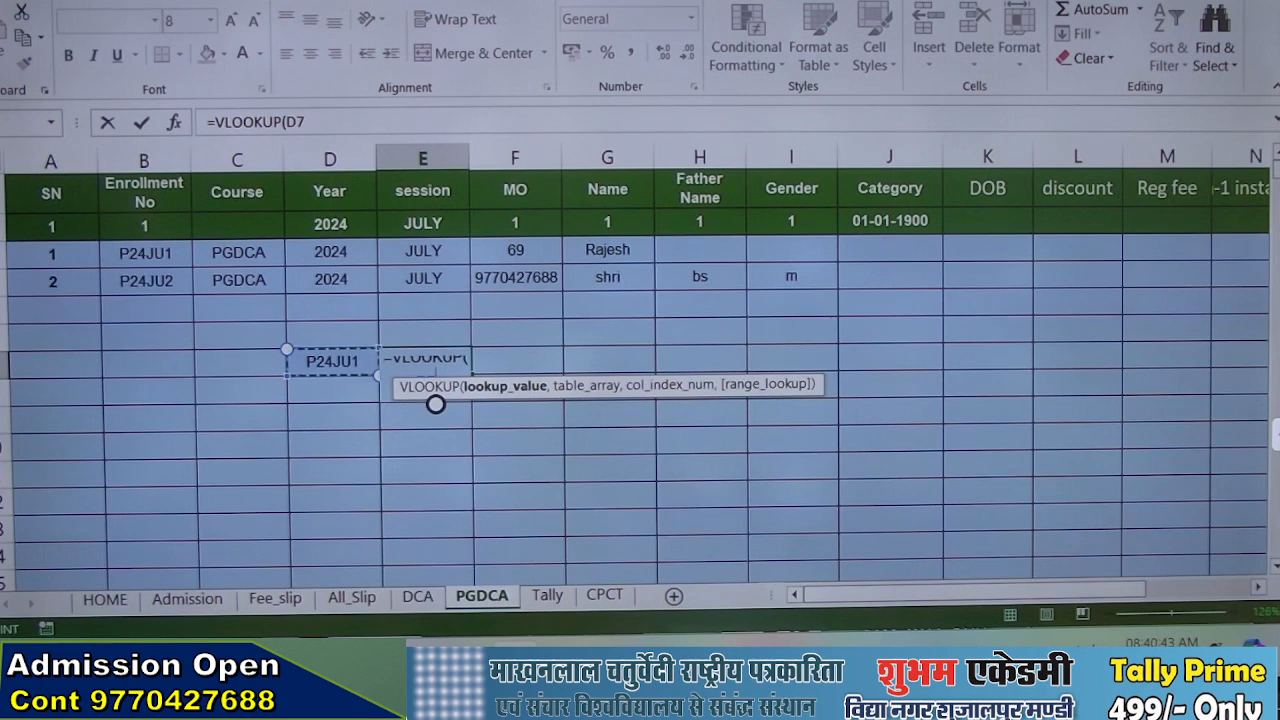
{"action": "type", "text": ","}
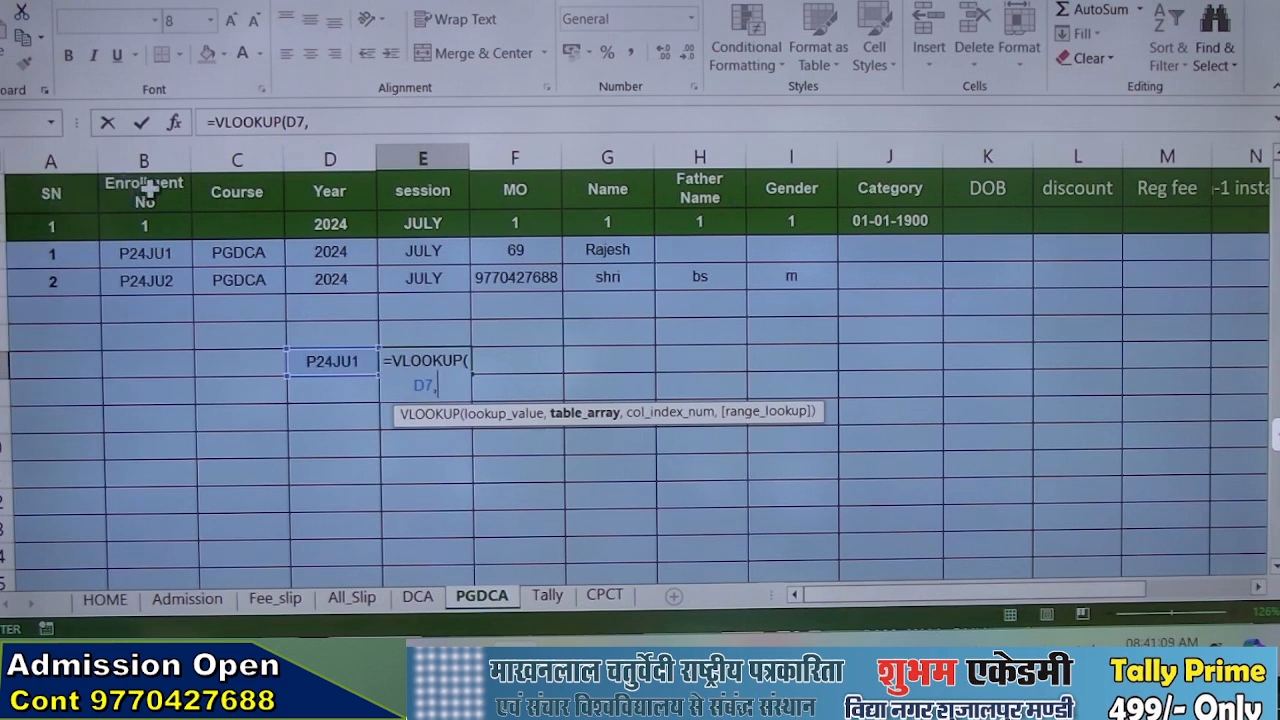
{"action": "left_click_drag", "start_coordinate": [172, 208], "coordinate": [954, 331]}
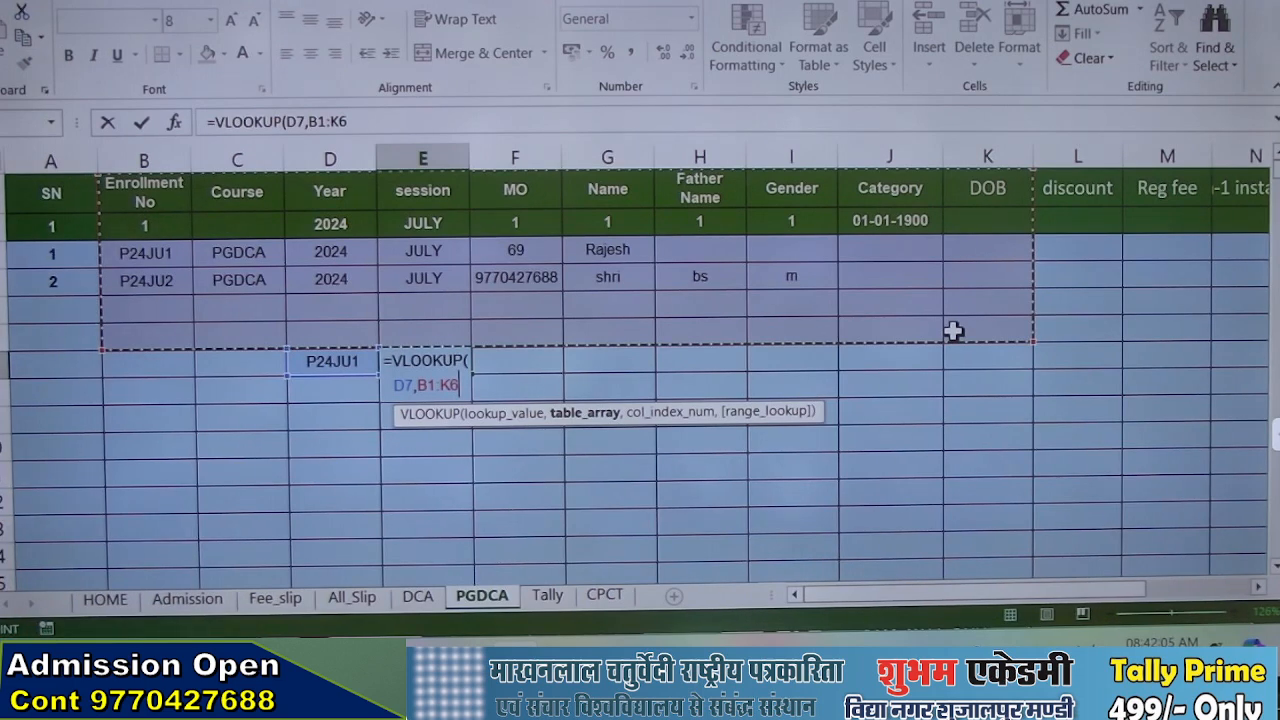
{"action": "type", "text": ","}
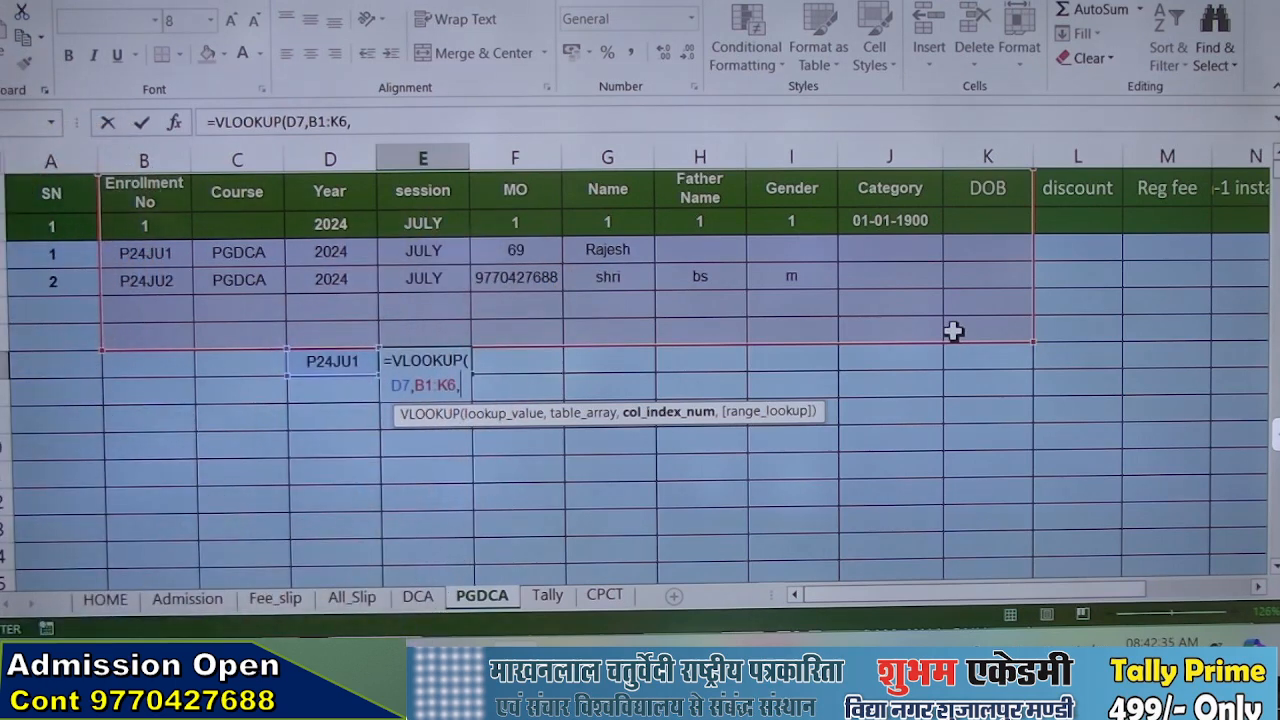
{"action": "type", "text": "6,"}
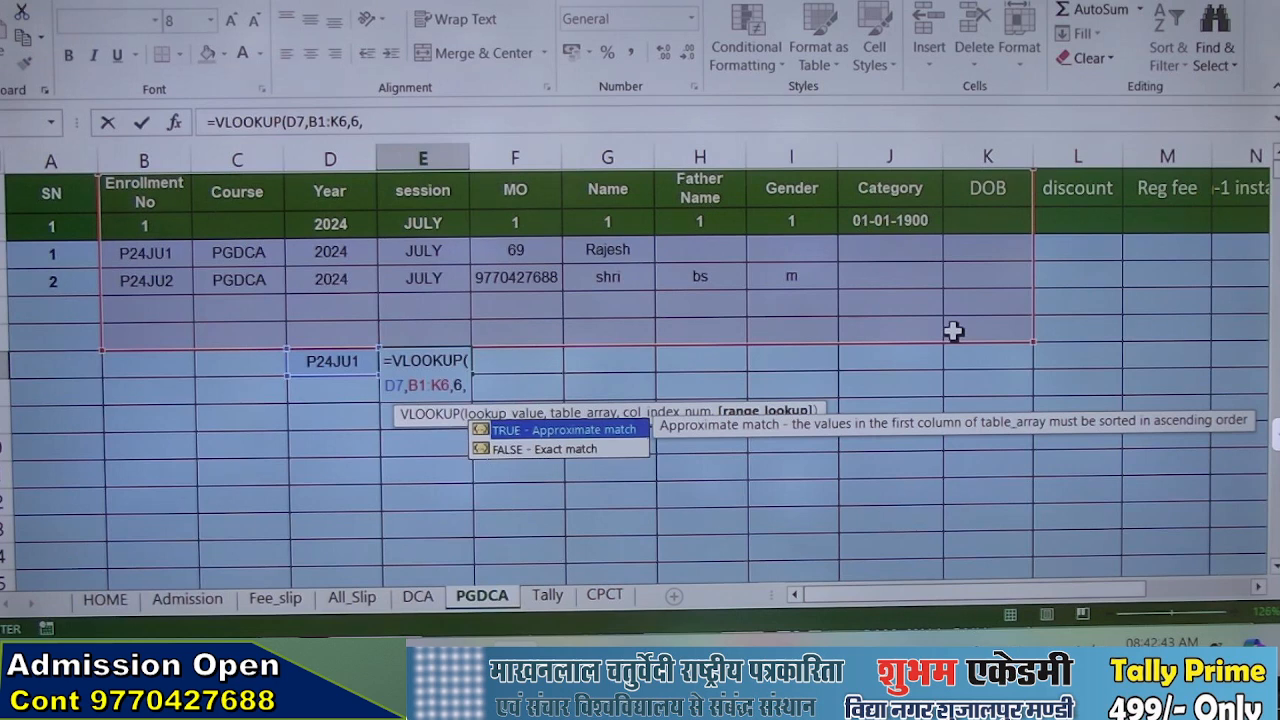
{"action": "type", "text": ","}
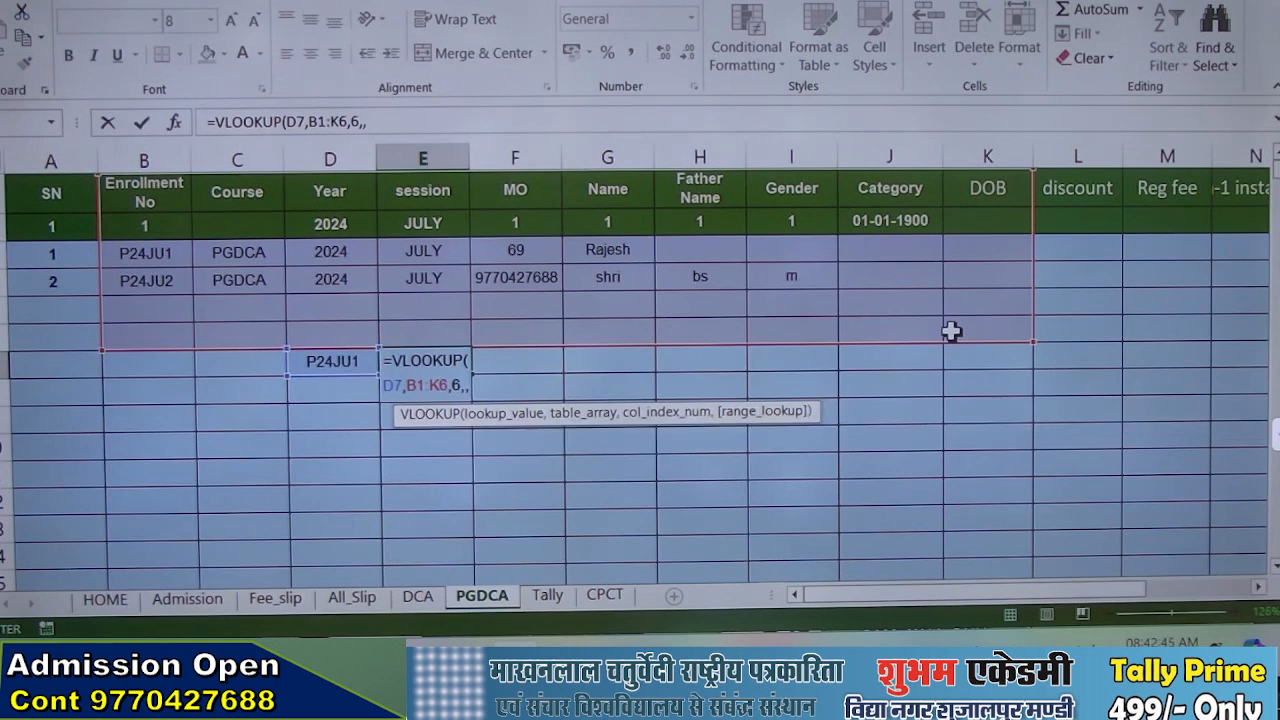
{"action": "key", "text": "BackSpace"}
{"action": "type", "text": "0"}
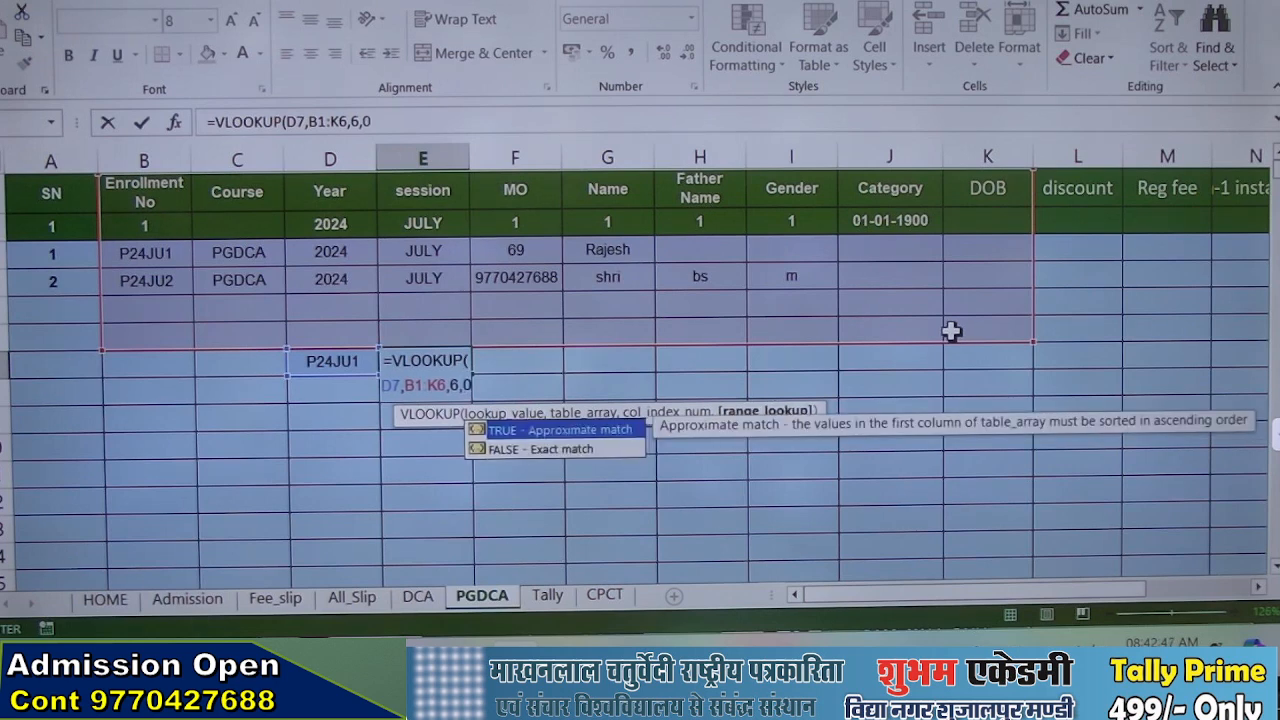
{"action": "type", "text": ")"}
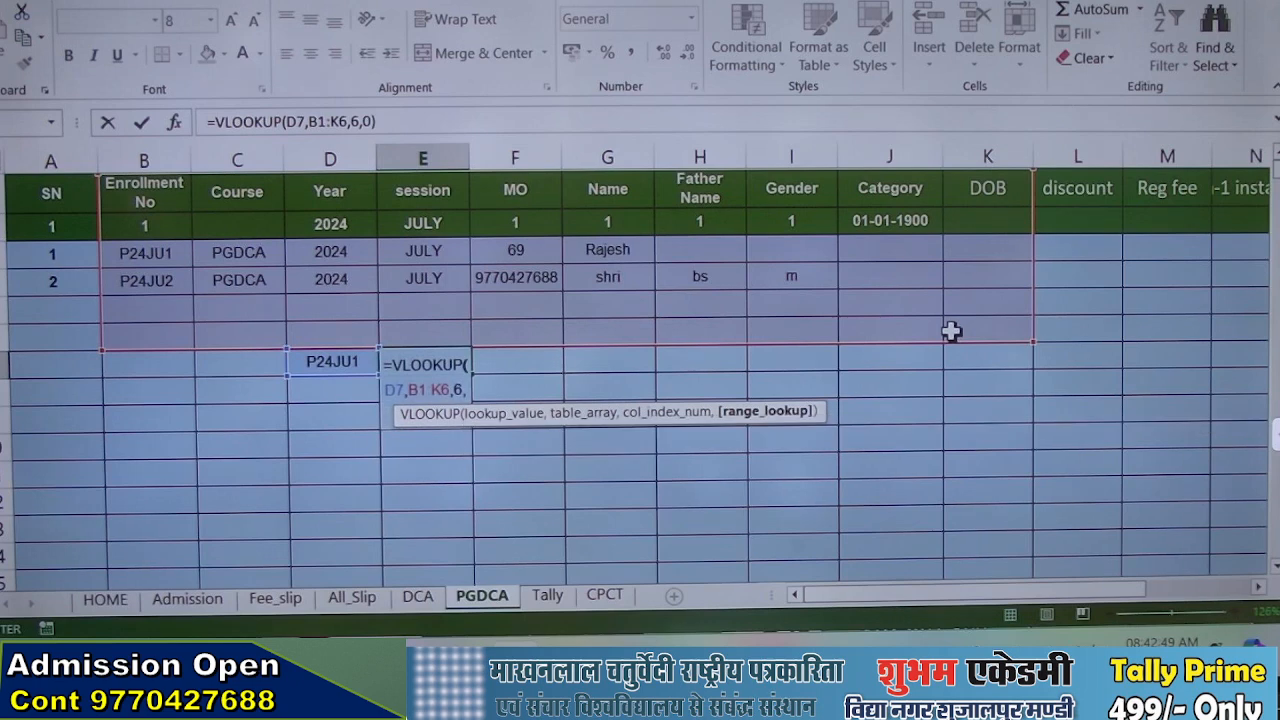
{"action": "key", "text": "Return"}
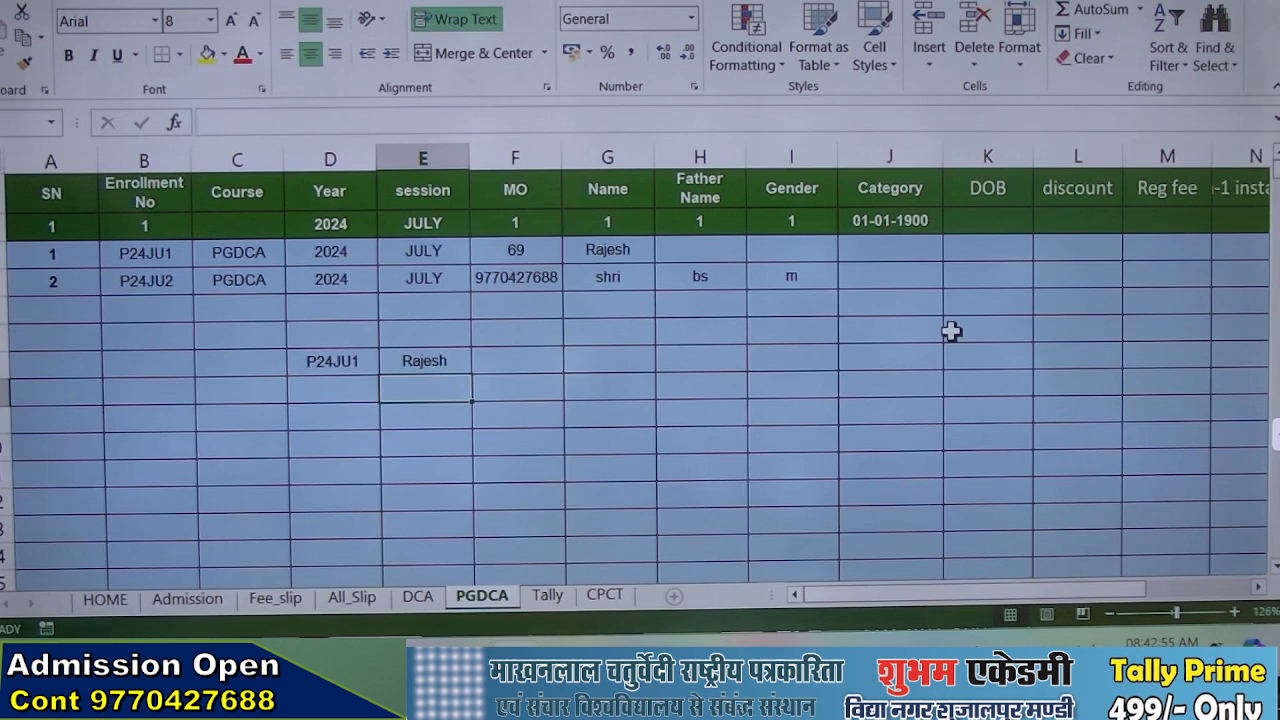
Test the lookup by changing D7 to the second record's enrollment number, and to the number that follows it in sequence
{"action": "double_click", "coordinate": [356, 365]}
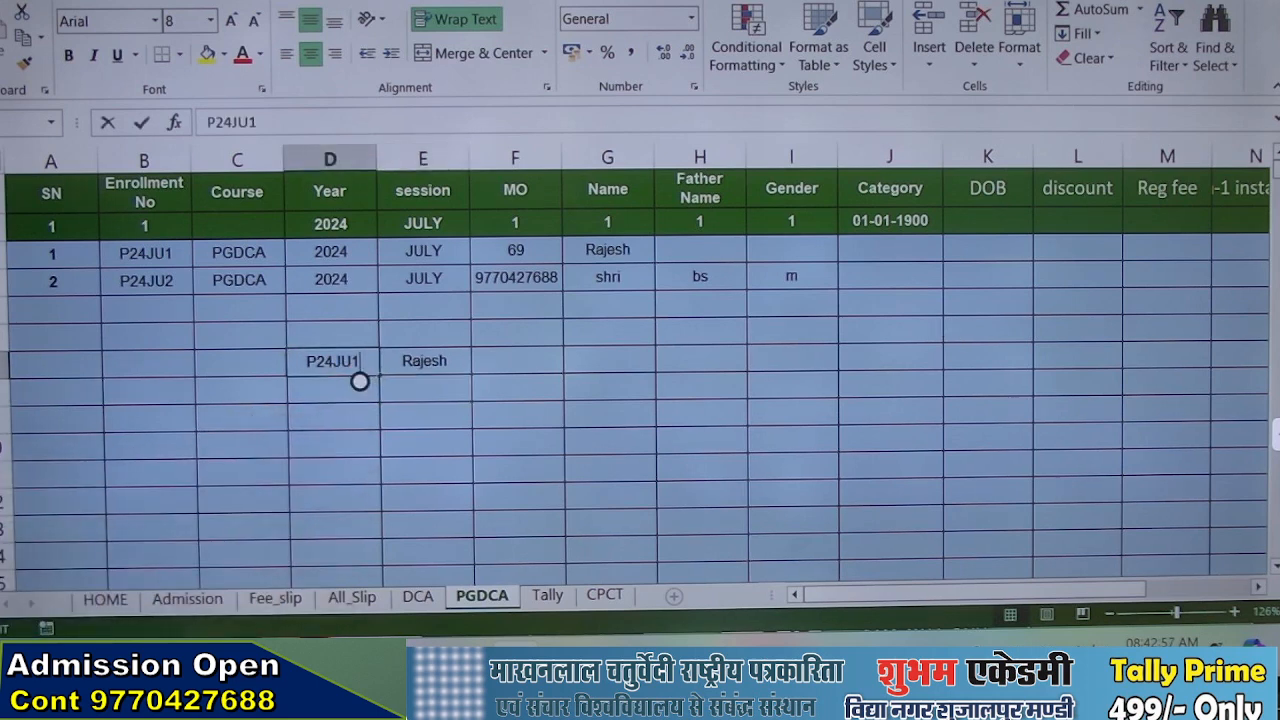
{"action": "key", "text": "Return"}
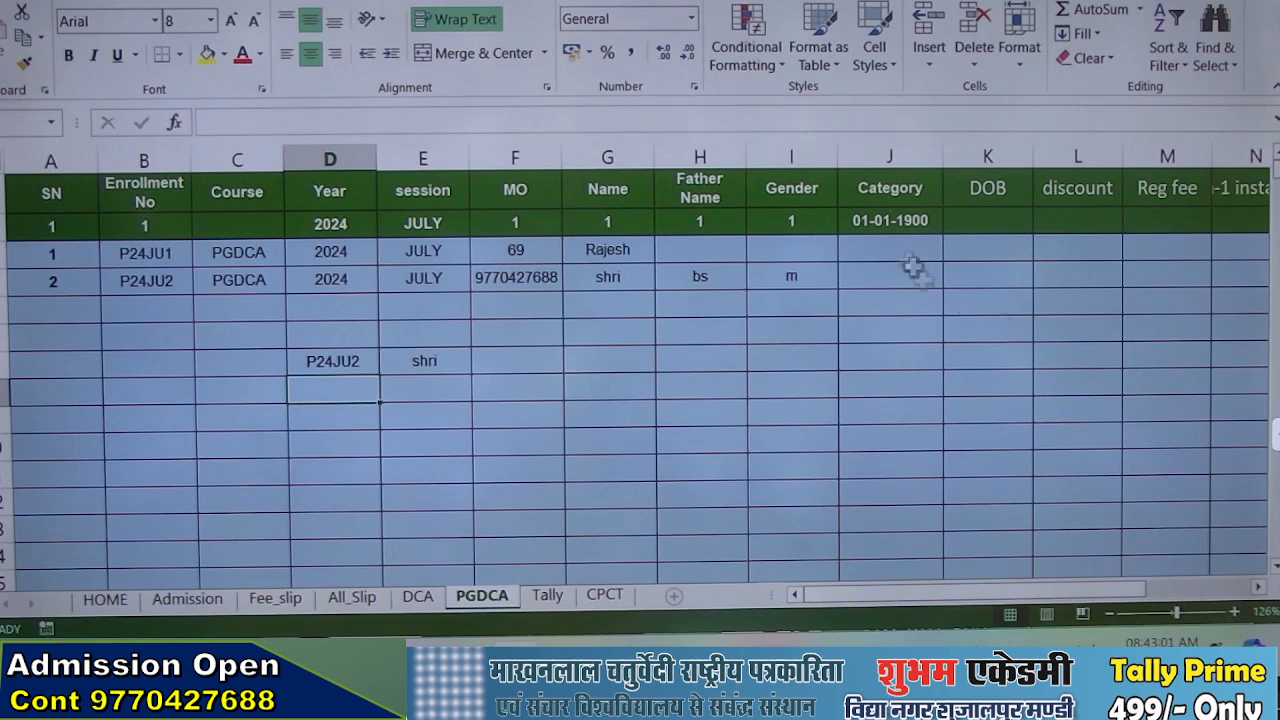
{"action": "double_click", "coordinate": [358, 365]}
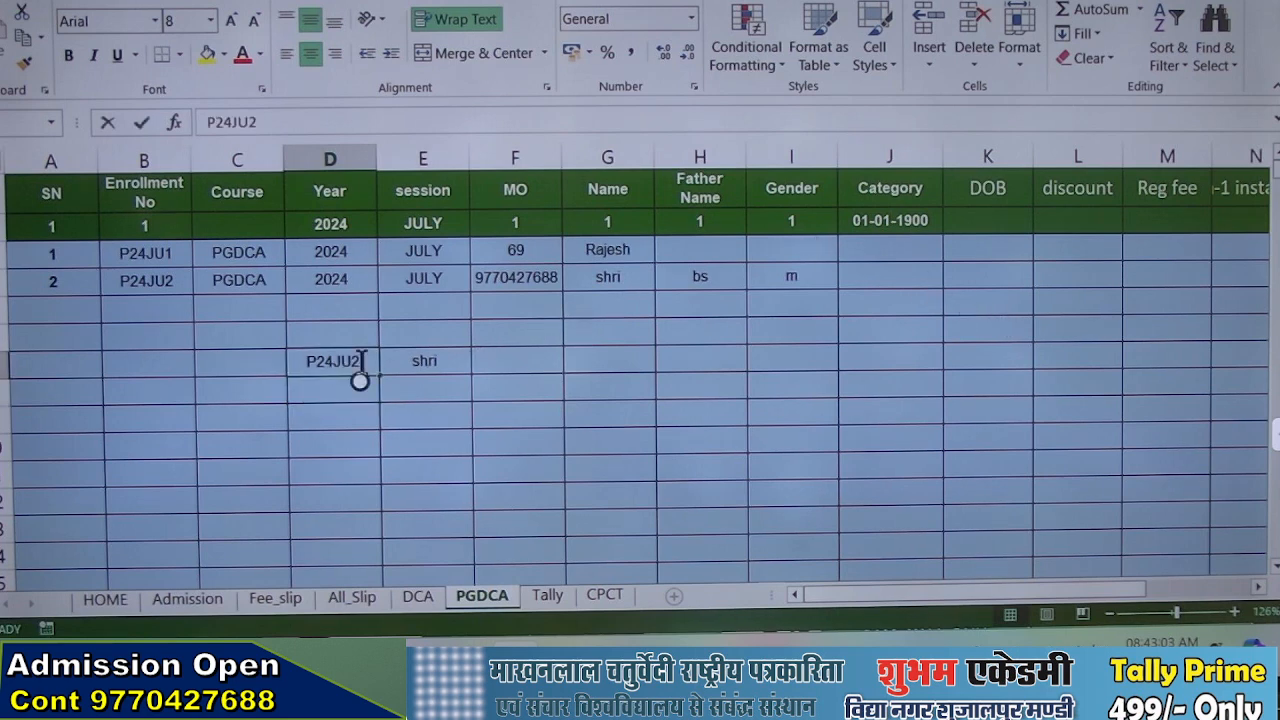
{"action": "type", "text": "3"}
{"action": "key", "text": "Return"}
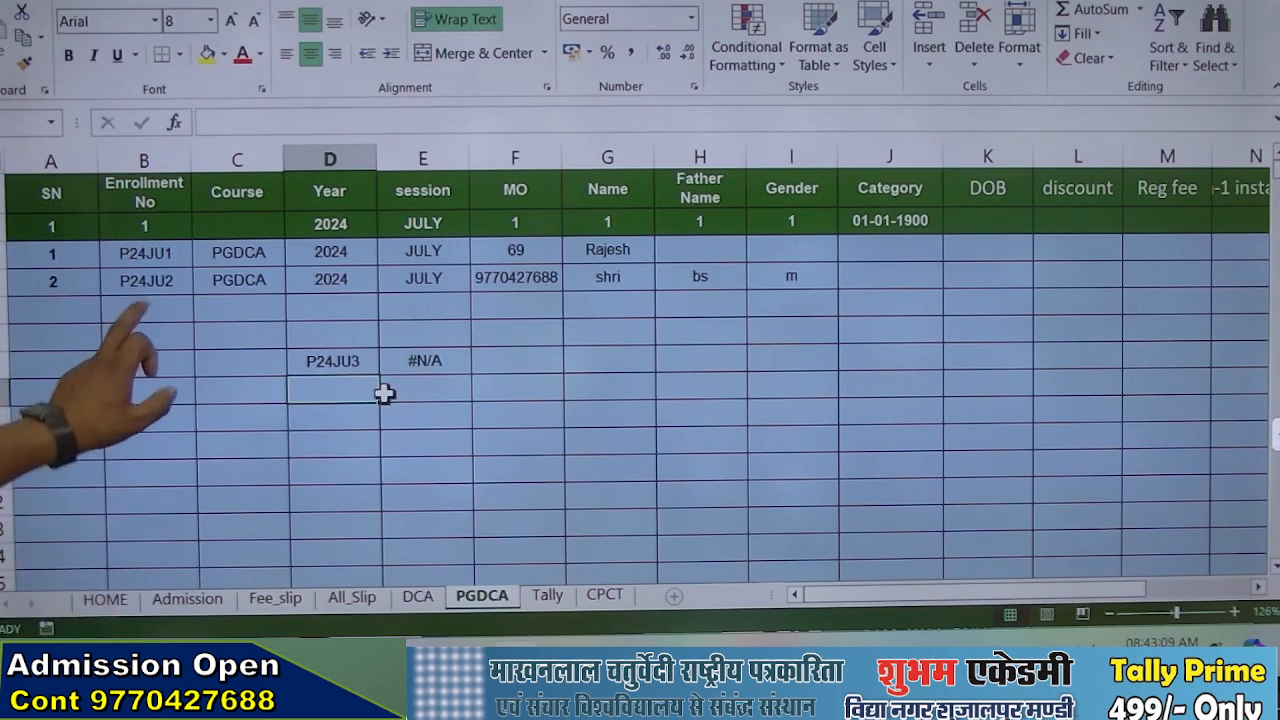
Add a third record in row 5 with course PGDCA, year 2024, session JULY and the student's name
{"action": "left_click", "coordinate": [147, 309]}
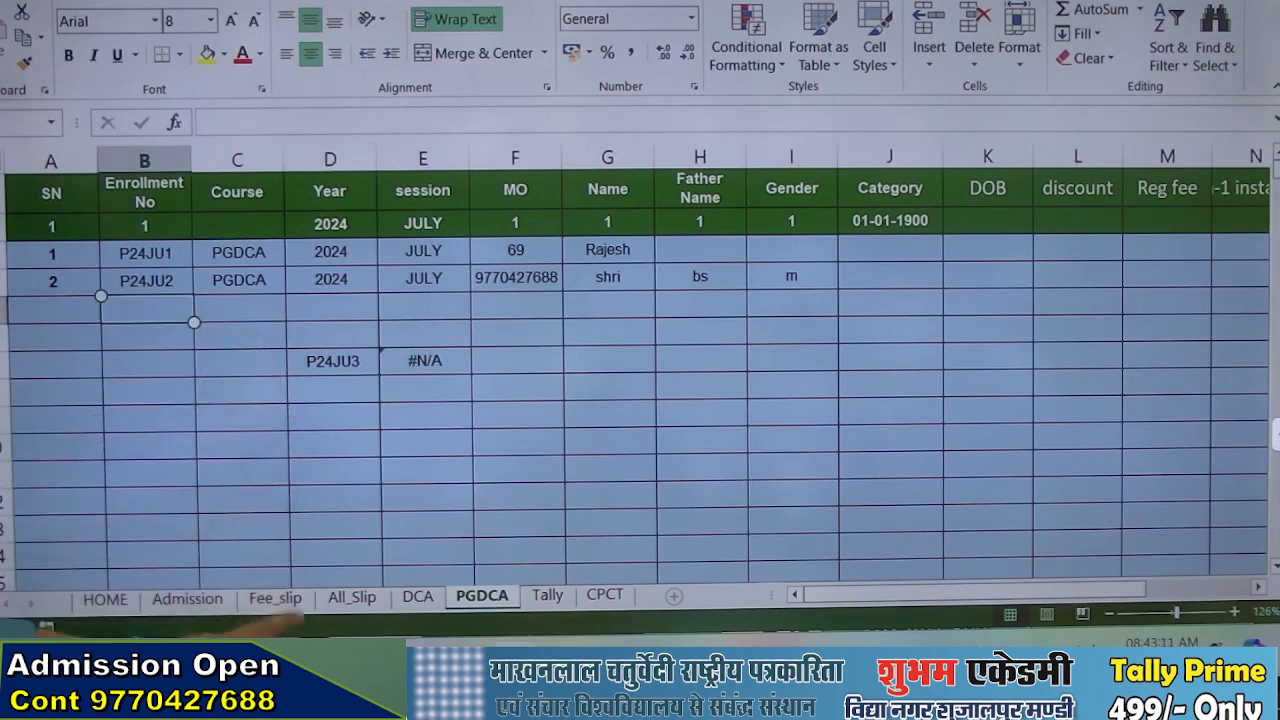
{"action": "left_click", "coordinate": [240, 308]}
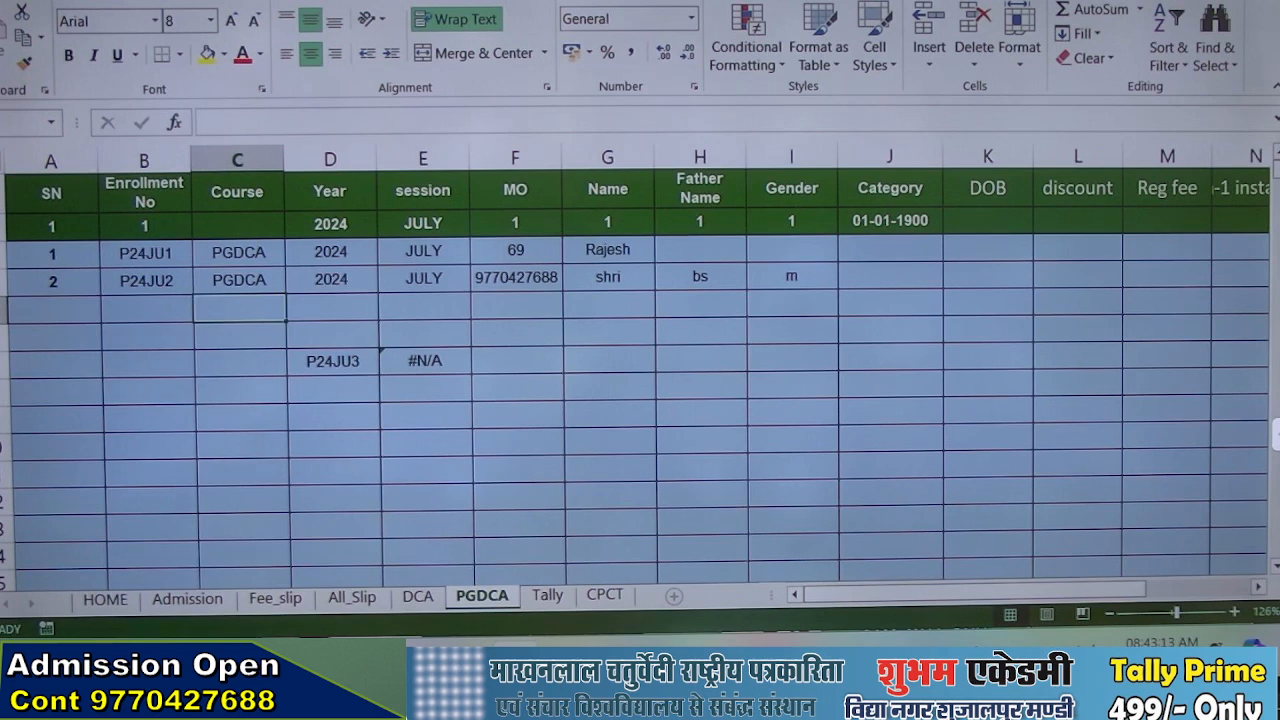
{"action": "type", "text": "PG"}
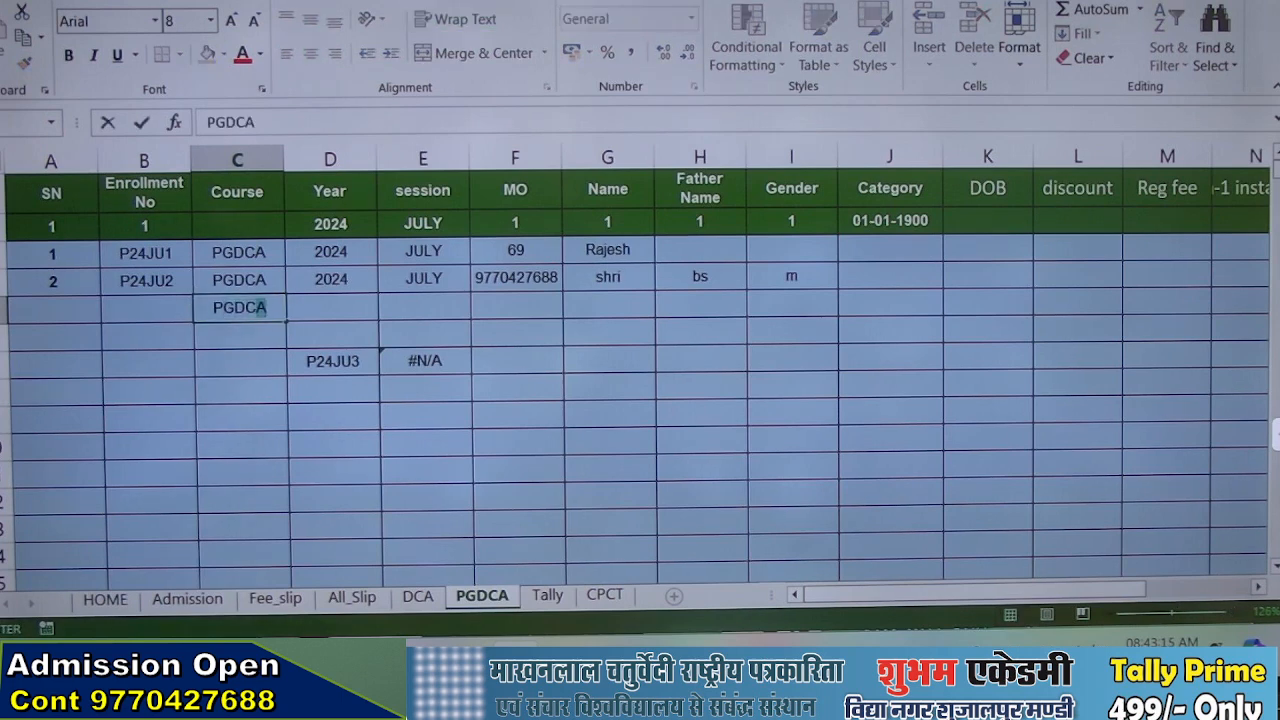
{"action": "type", "text": "DC"}
{"action": "key", "text": "Tab"}
{"action": "type", "text": "20"}
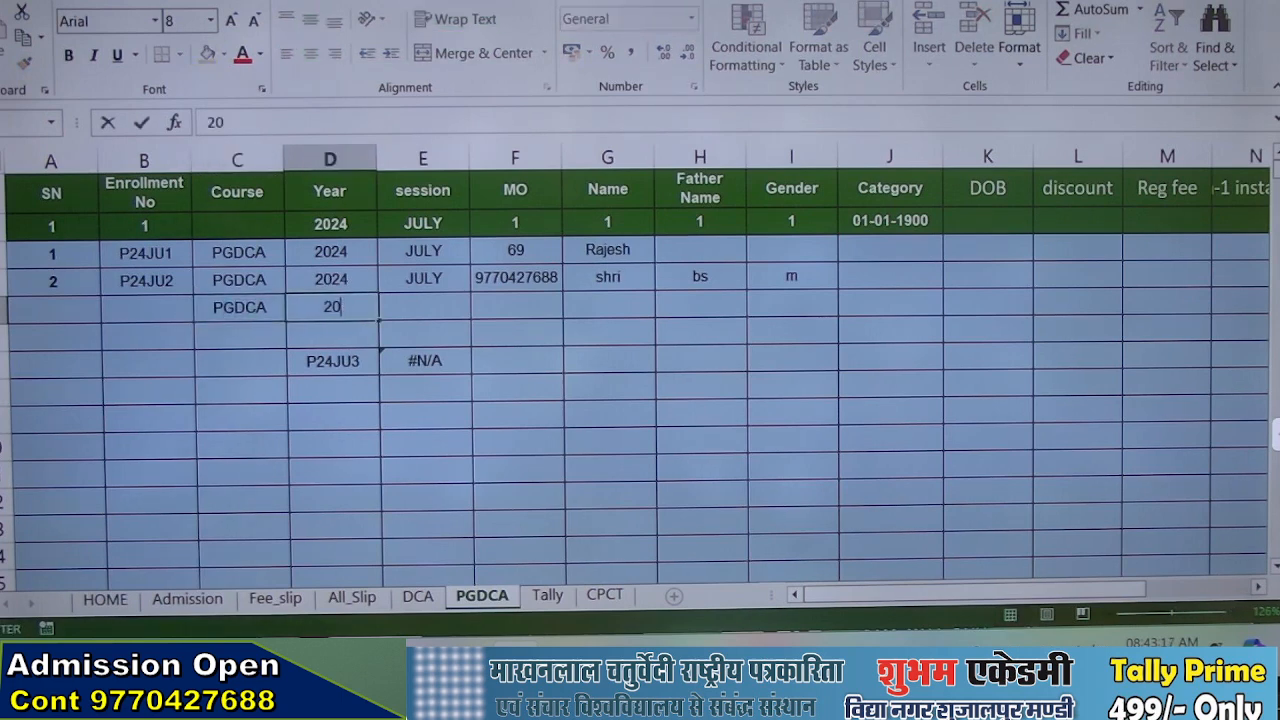
{"action": "key", "text": "Tab"}
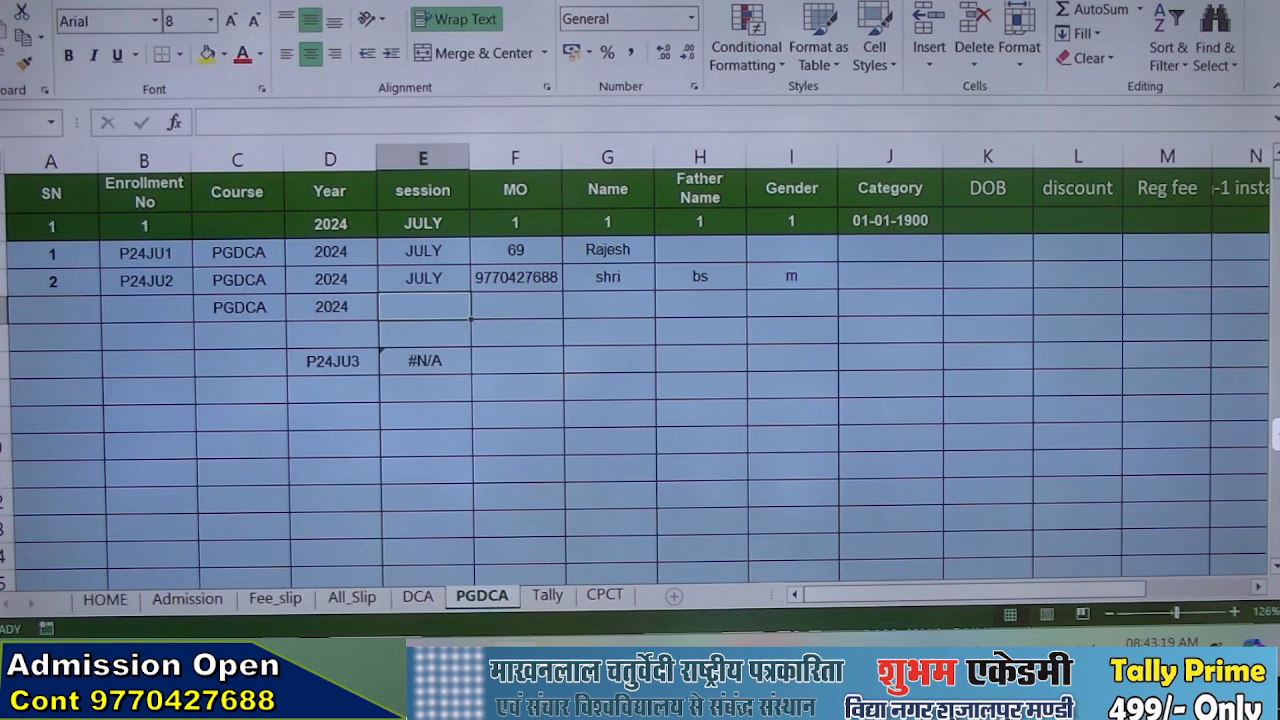
{"action": "type", "text": "JULY"}
{"action": "key", "text": "Tab"}
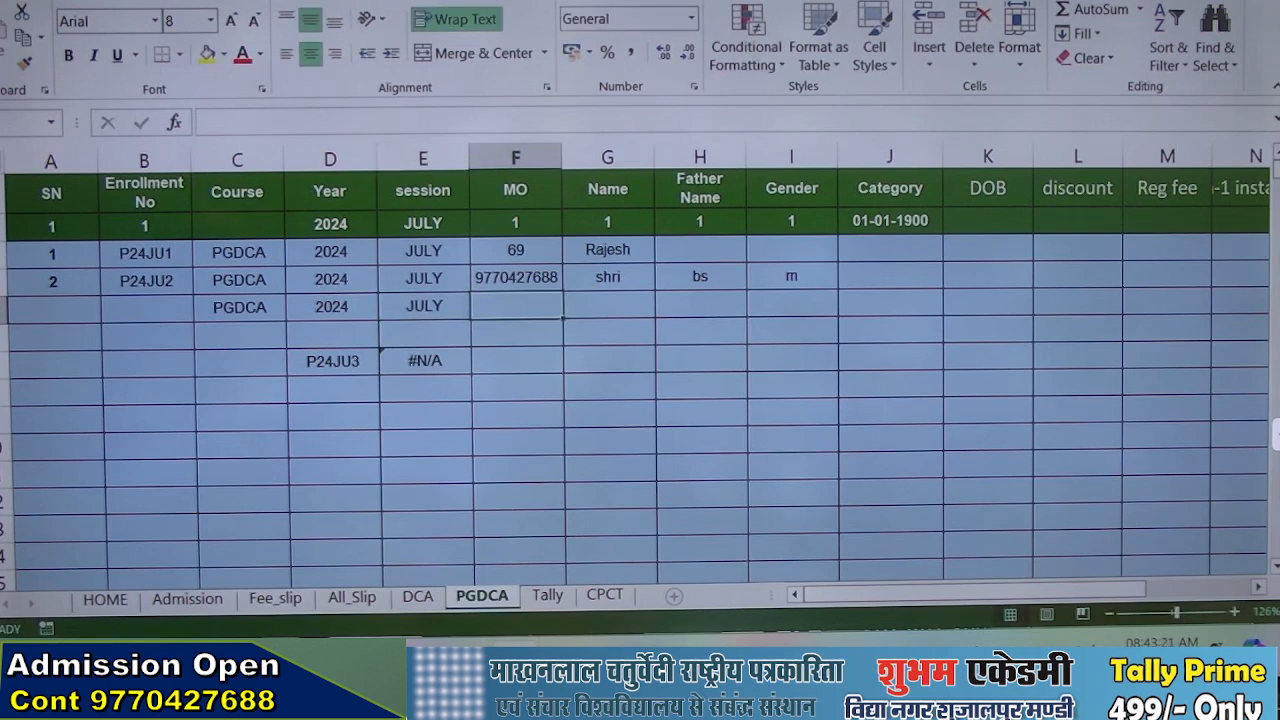
{"action": "key", "text": "Tab"}
{"action": "type", "text": "G"}
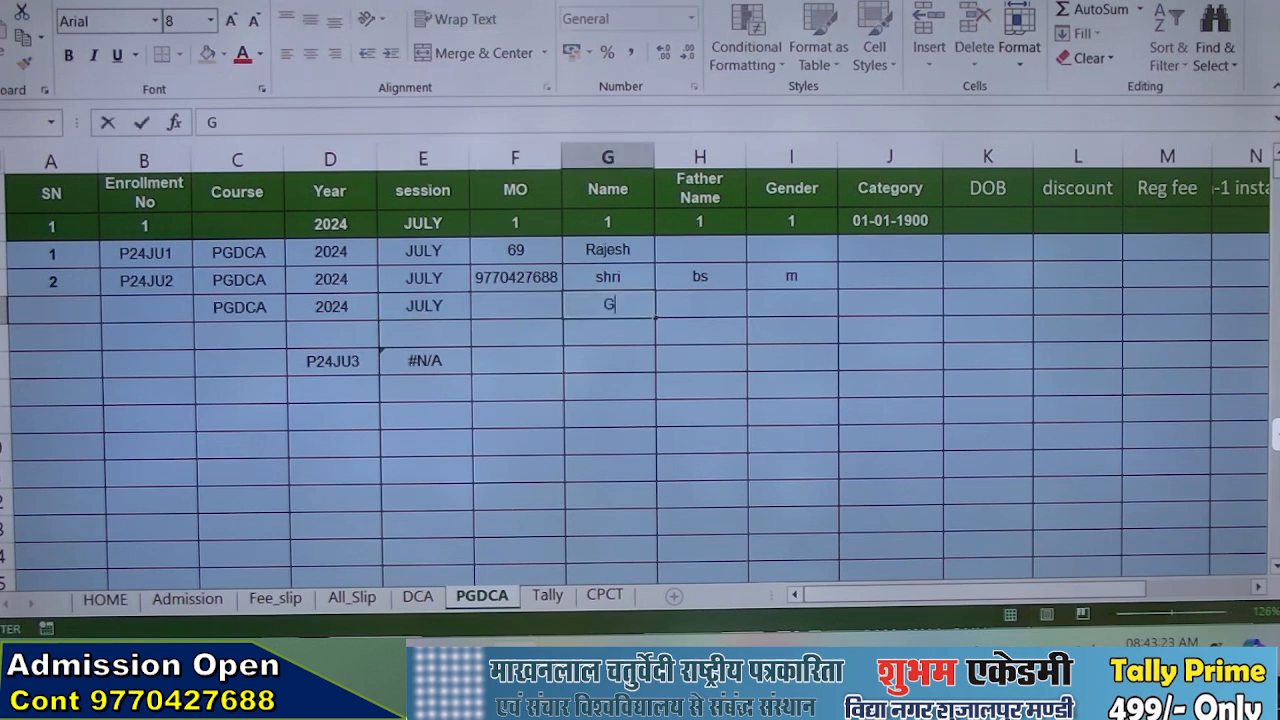
{"action": "type", "text": "OVIND"}
{"action": "key", "text": "Return"}
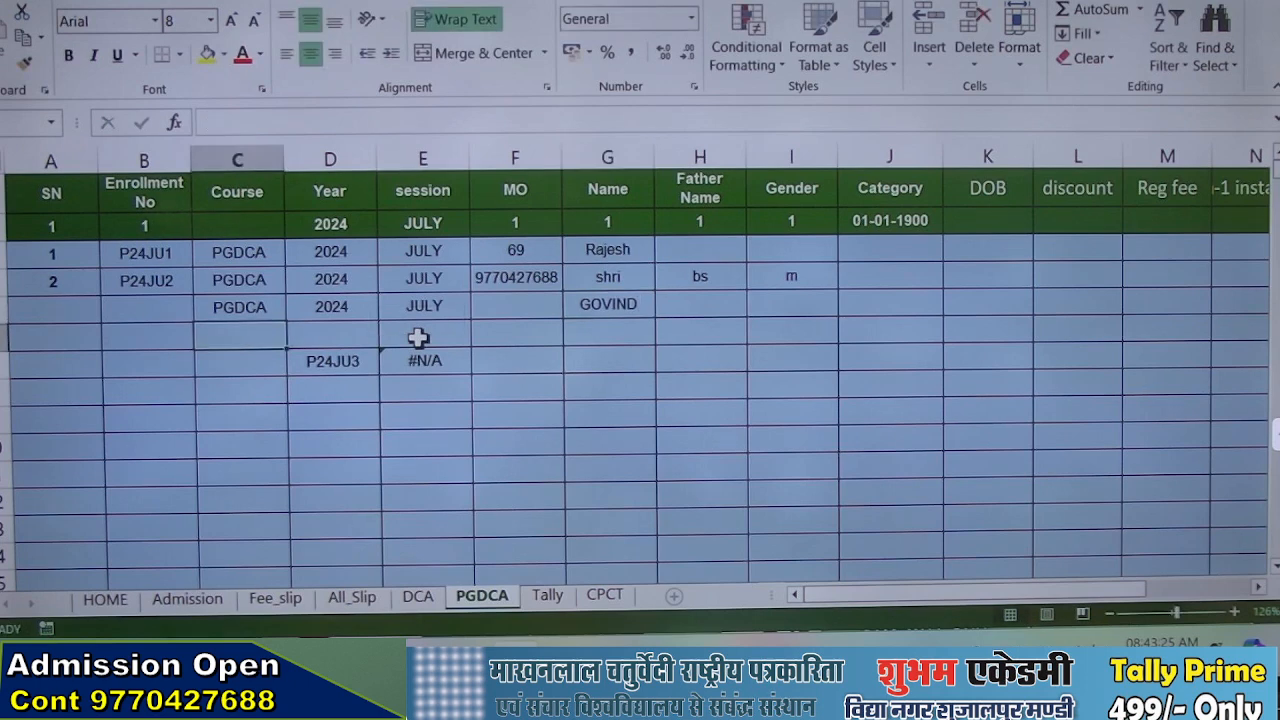
Copy the enrollment number formula from B4 down to B6
{"action": "left_click", "coordinate": [147, 307]}
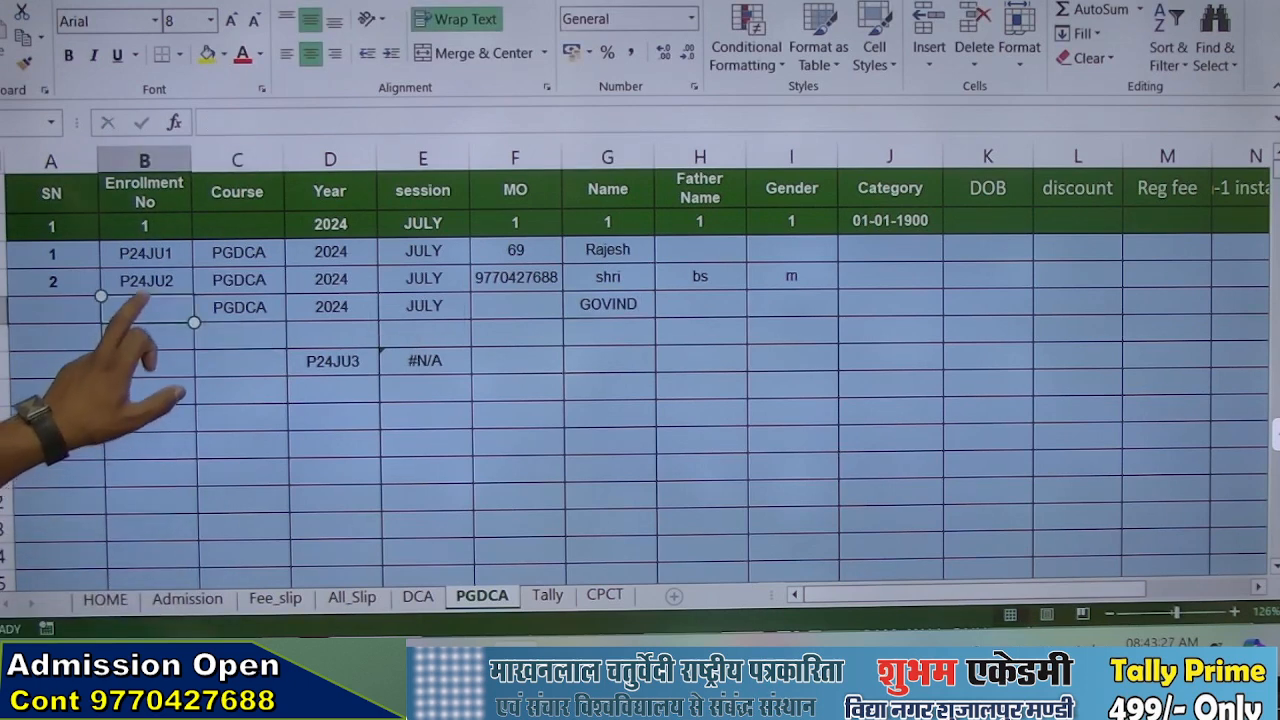
{"action": "left_click", "coordinate": [146, 280]}
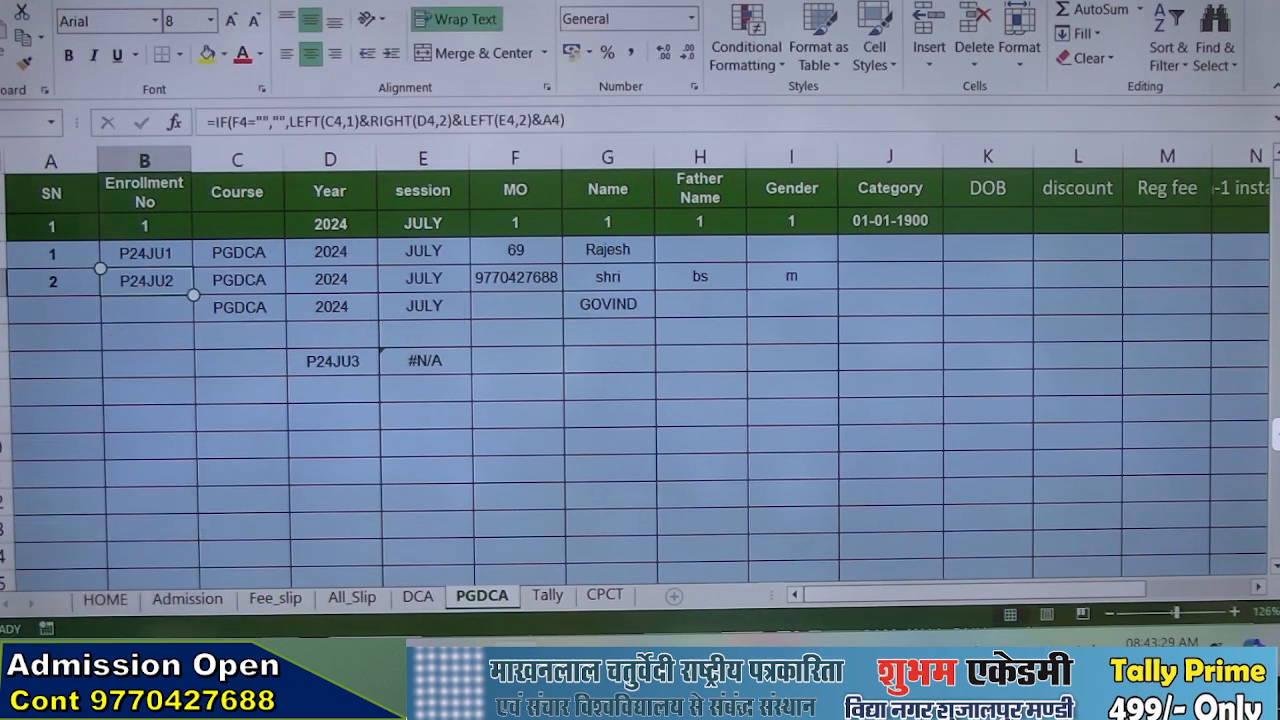
{"action": "left_click", "coordinate": [168, 312]}
{"action": "left_click", "coordinate": [178, 288]}
{"action": "left_click_drag", "start_coordinate": [197, 293], "coordinate": [189, 339]}
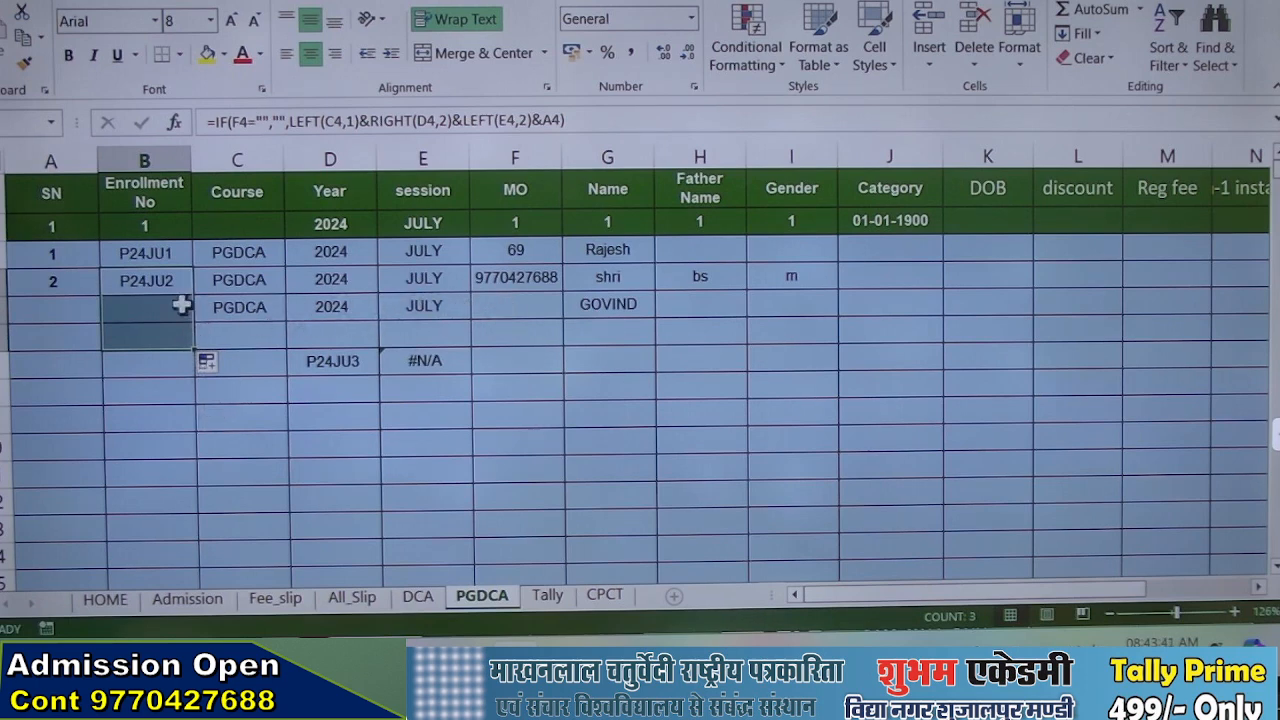
Enter 45 in the MO cell of the third record, F5
{"action": "left_click", "coordinate": [498, 312]}
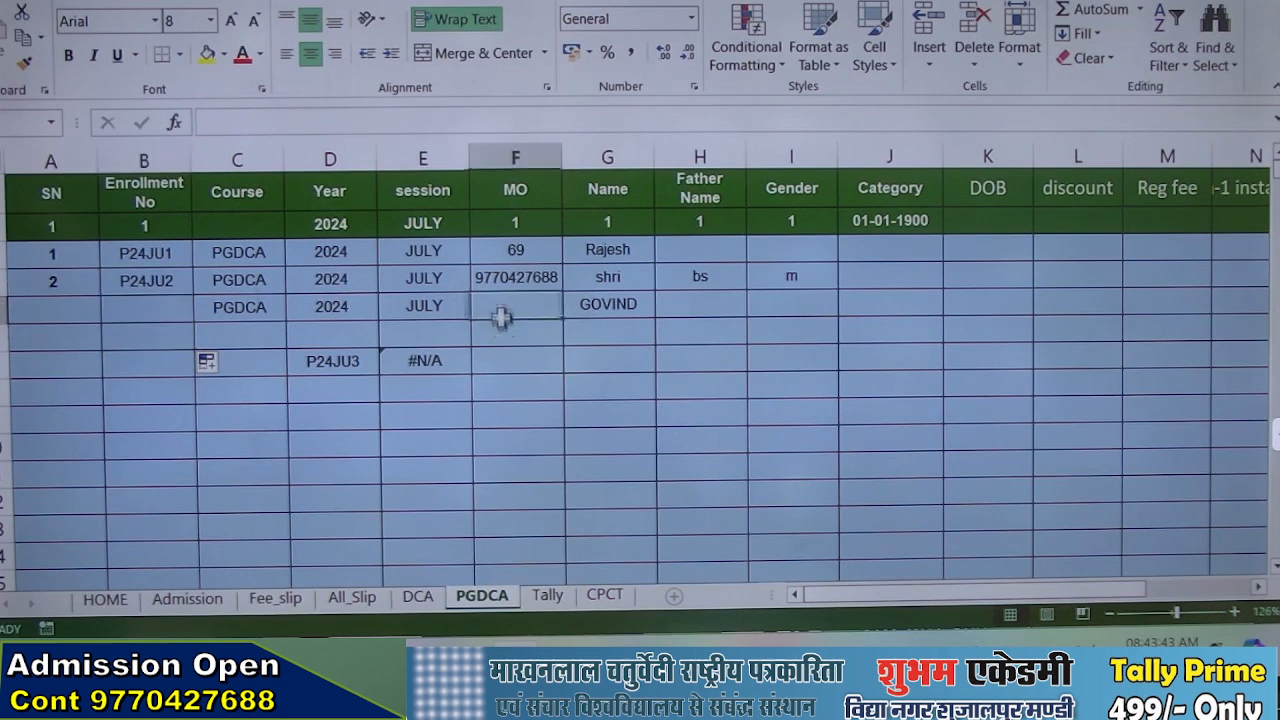
{"action": "type", "text": "45"}
{"action": "key", "text": "Return"}
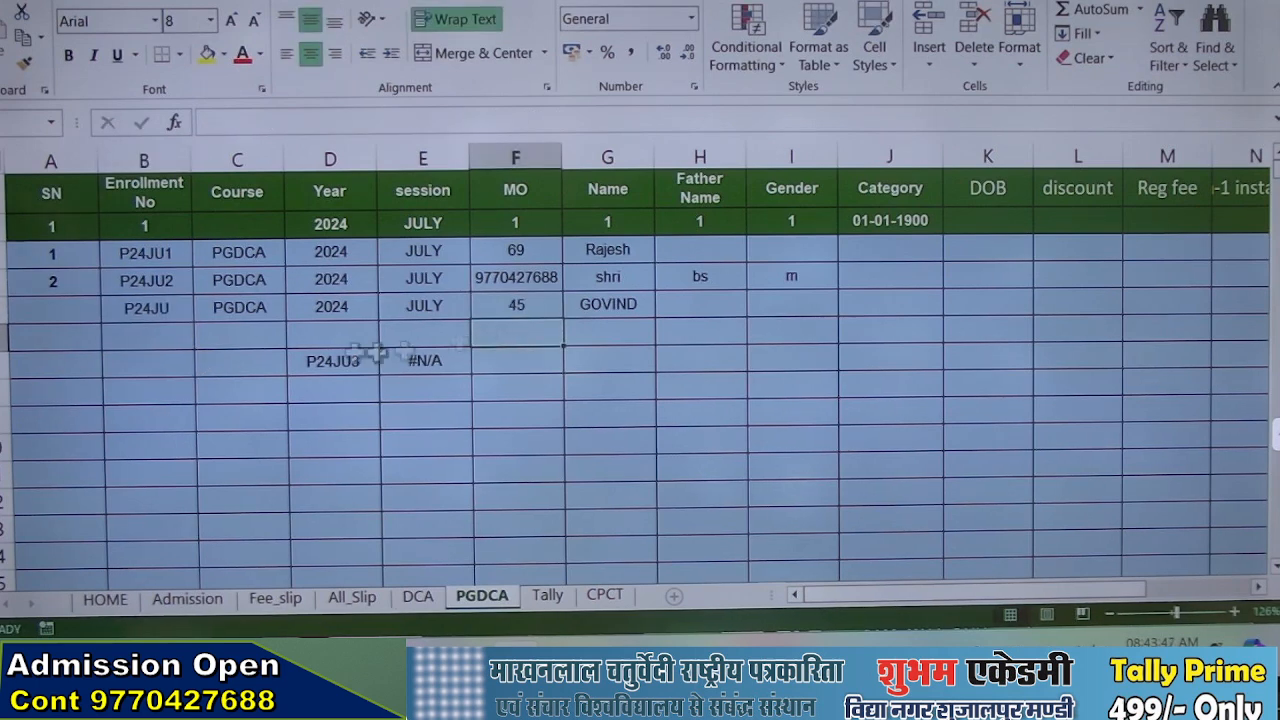
Copy the serial number formula from A4 down to A6 and check the lookup result in E7
{"action": "left_click", "coordinate": [55, 281]}
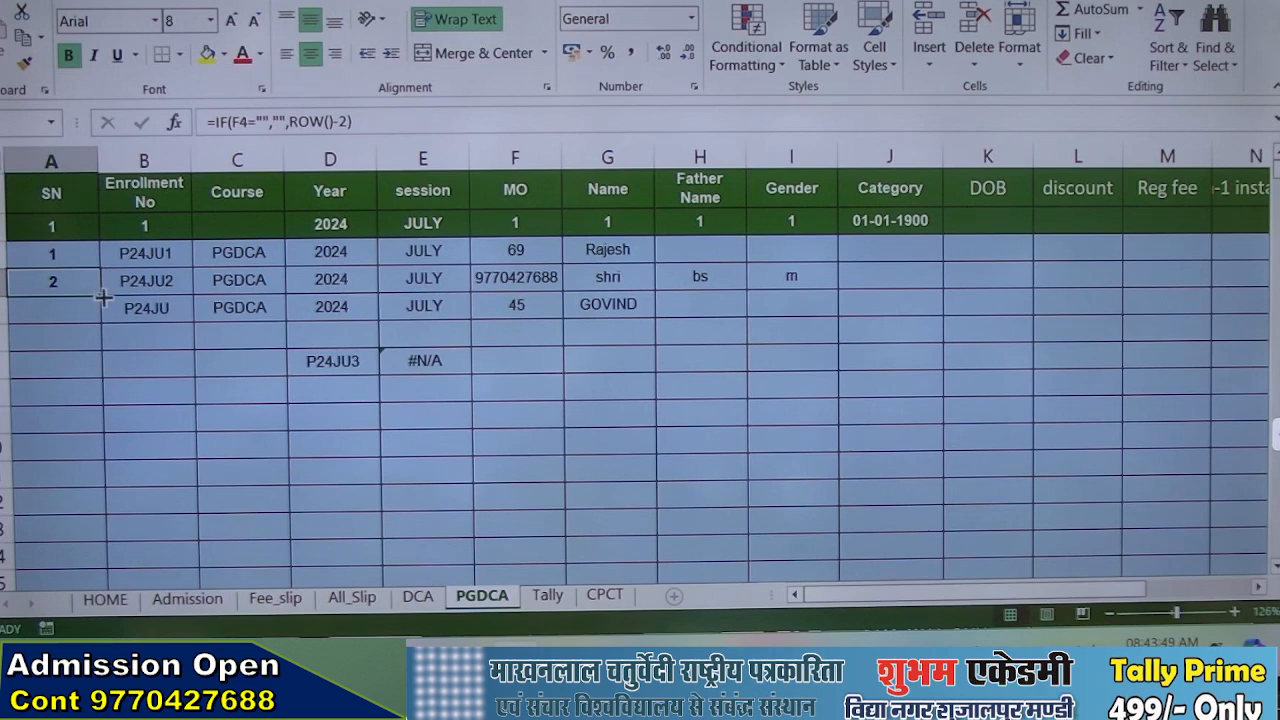
{"action": "left_click_drag", "start_coordinate": [104, 301], "coordinate": [107, 368]}
{"action": "left_click", "coordinate": [88, 285]}
{"action": "left_click_drag", "start_coordinate": [102, 298], "coordinate": [106, 342]}
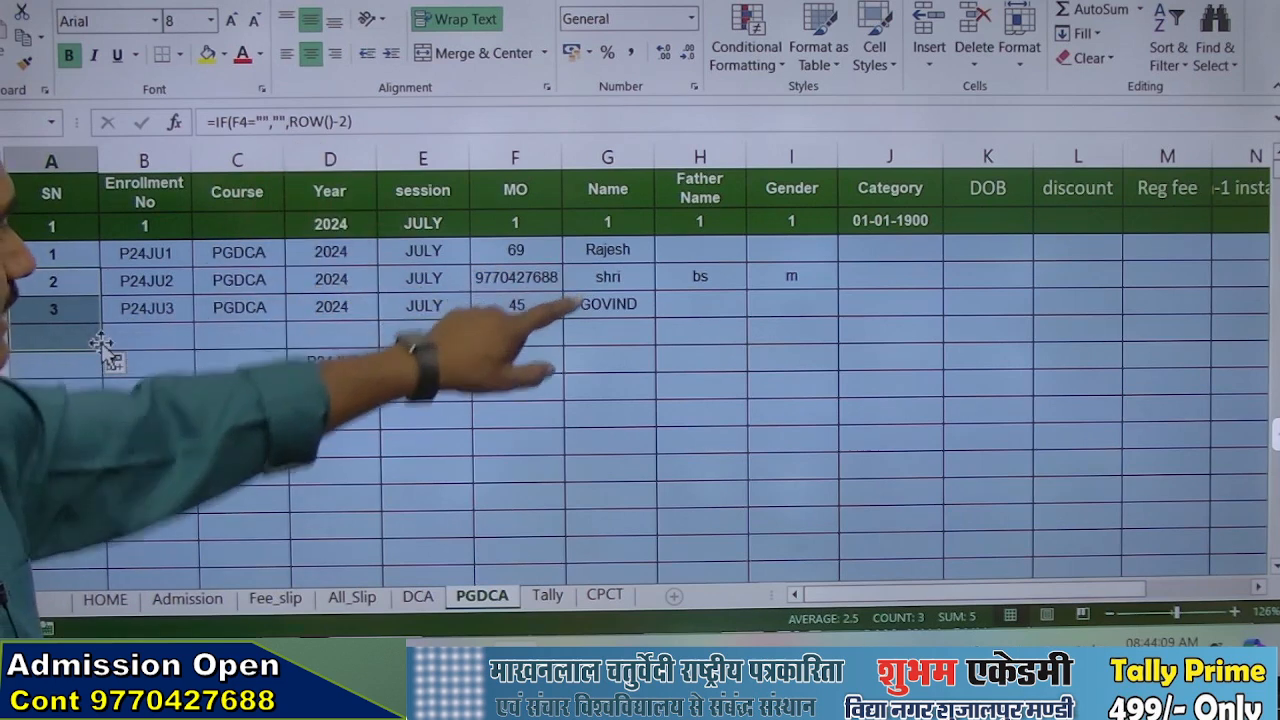
{"action": "double_click", "coordinate": [420, 362]}
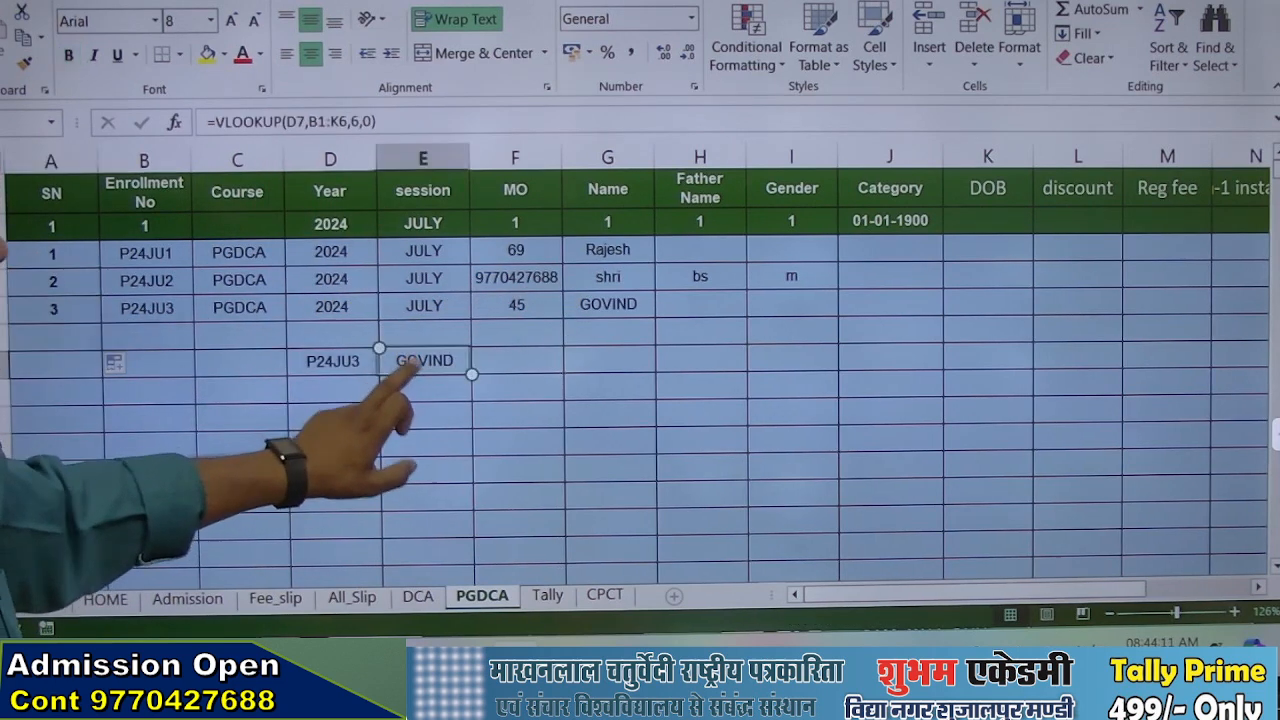
Change the column index of the VLOOKUP formula in E7 to 7 to return the father's name
{"action": "left_click", "coordinate": [460, 390]}
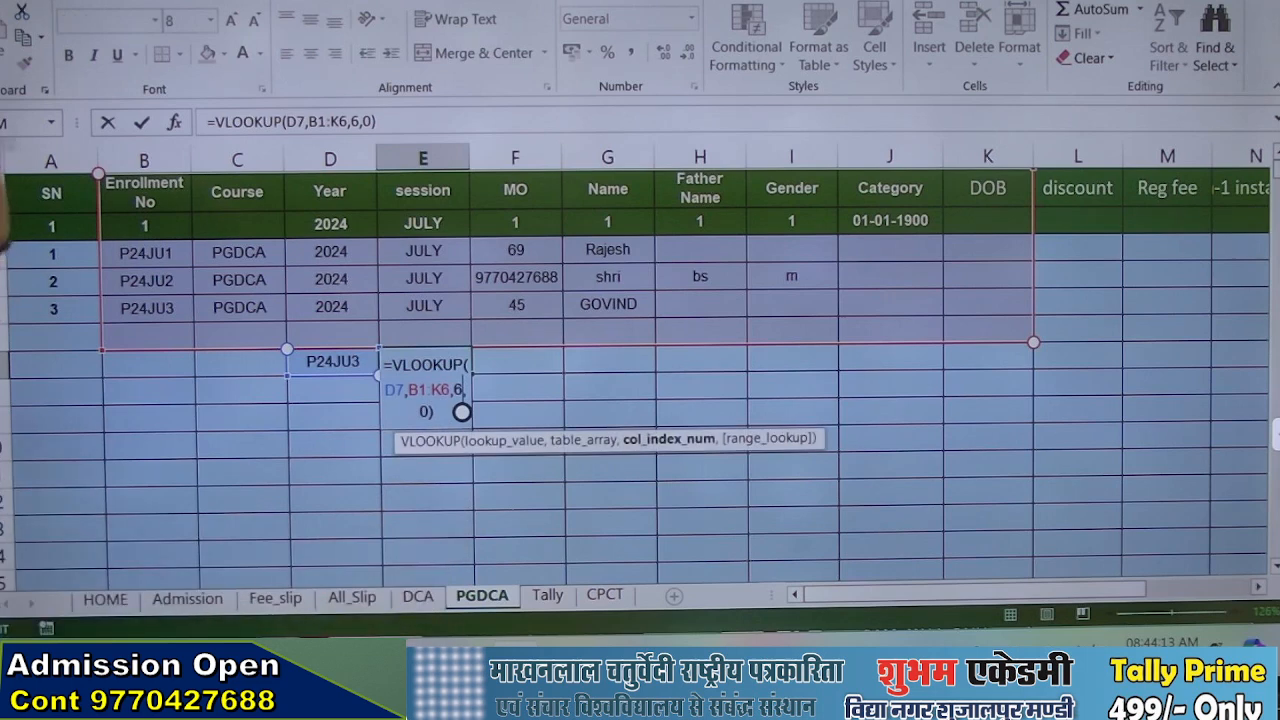
{"action": "key", "text": "BackSpace"}
{"action": "type", "text": "7"}
{"action": "key", "text": "Return"}
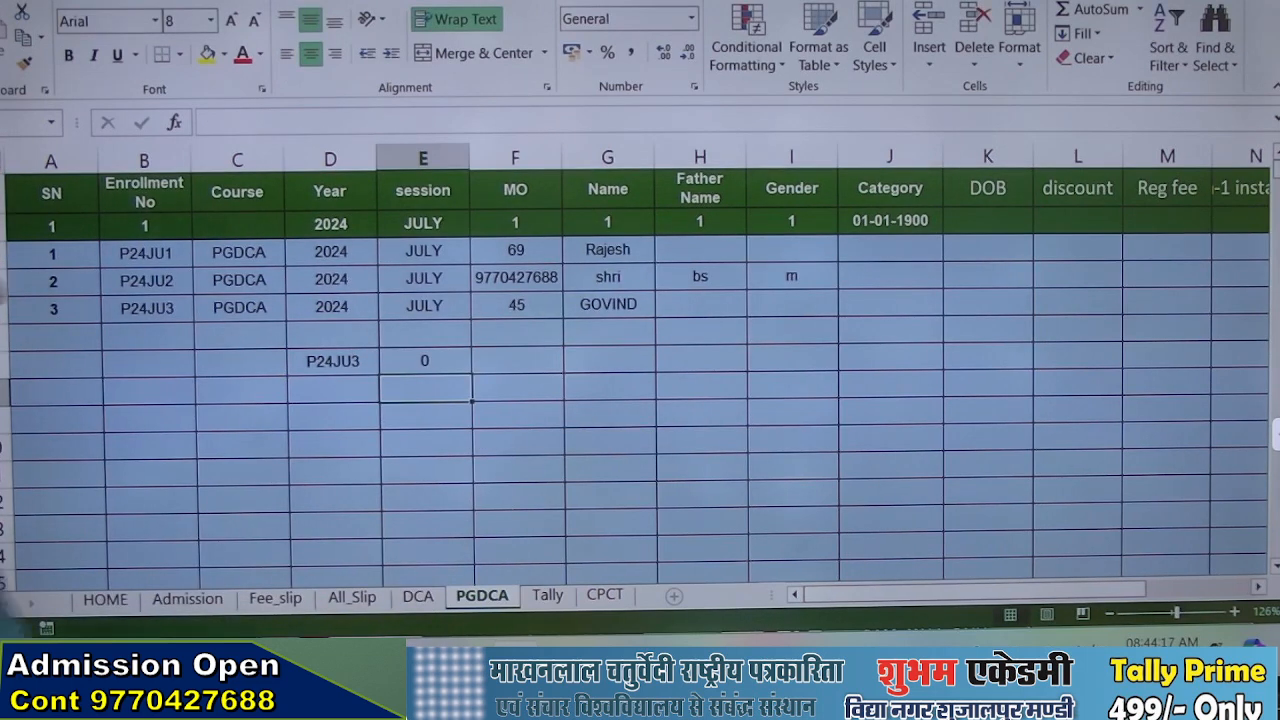
Fill in the placeholder father's name for the third PGDCA record in H5
{"action": "left_click", "coordinate": [700, 304]}
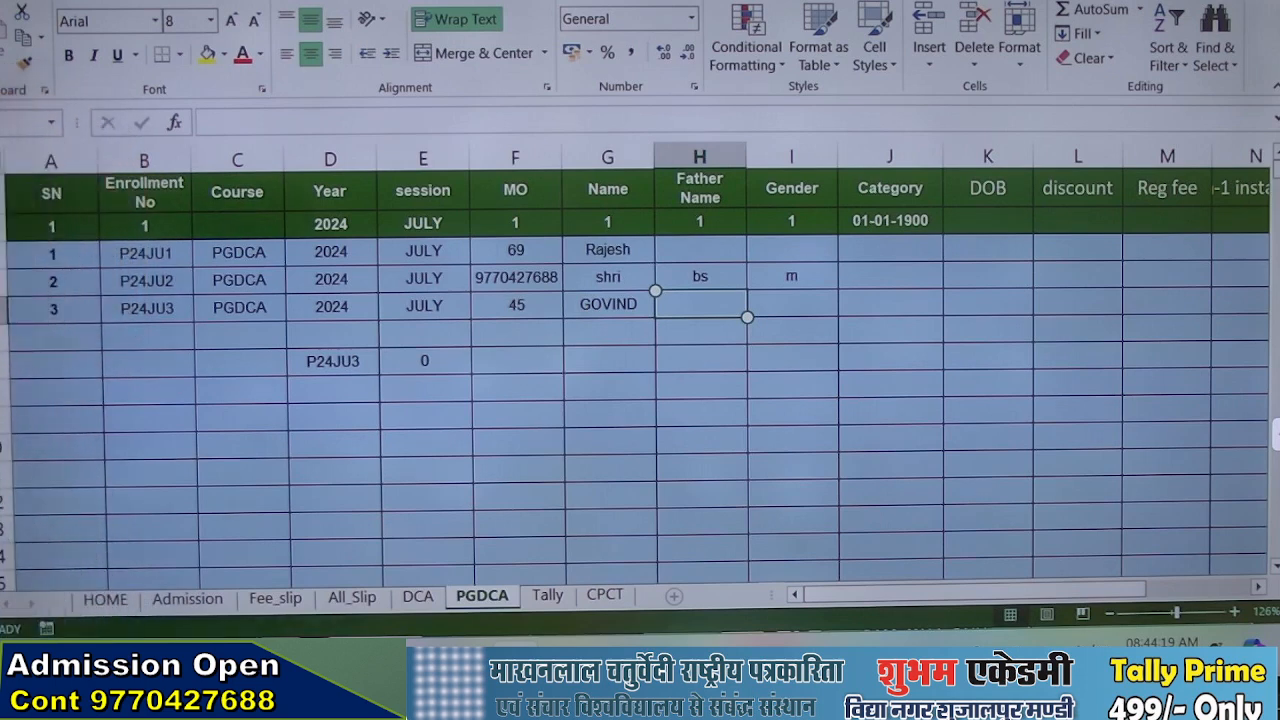
{"action": "type", "text": "YY"}
{"action": "key", "text": "Return"}
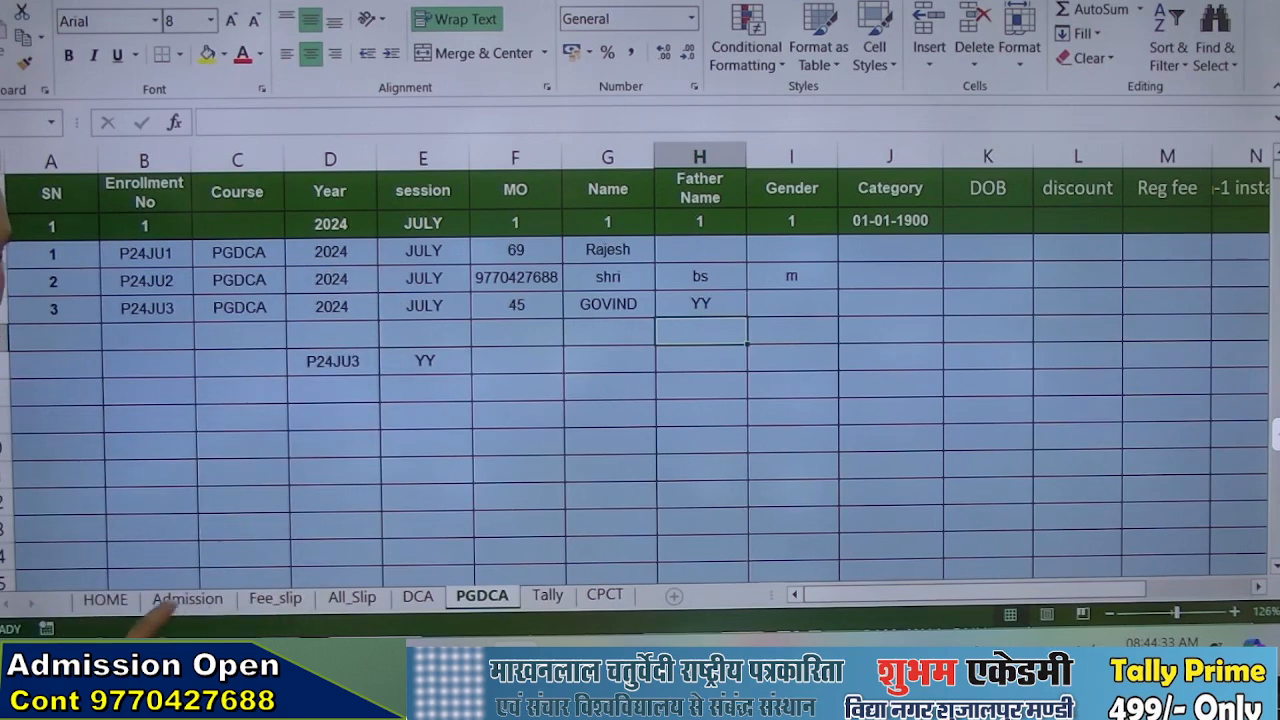
On the Fee_slip sheet, start a VLOOKUP in NAME cell C8 with enrollment cell C7 as the lookup value
{"action": "left_click", "coordinate": [268, 599]}
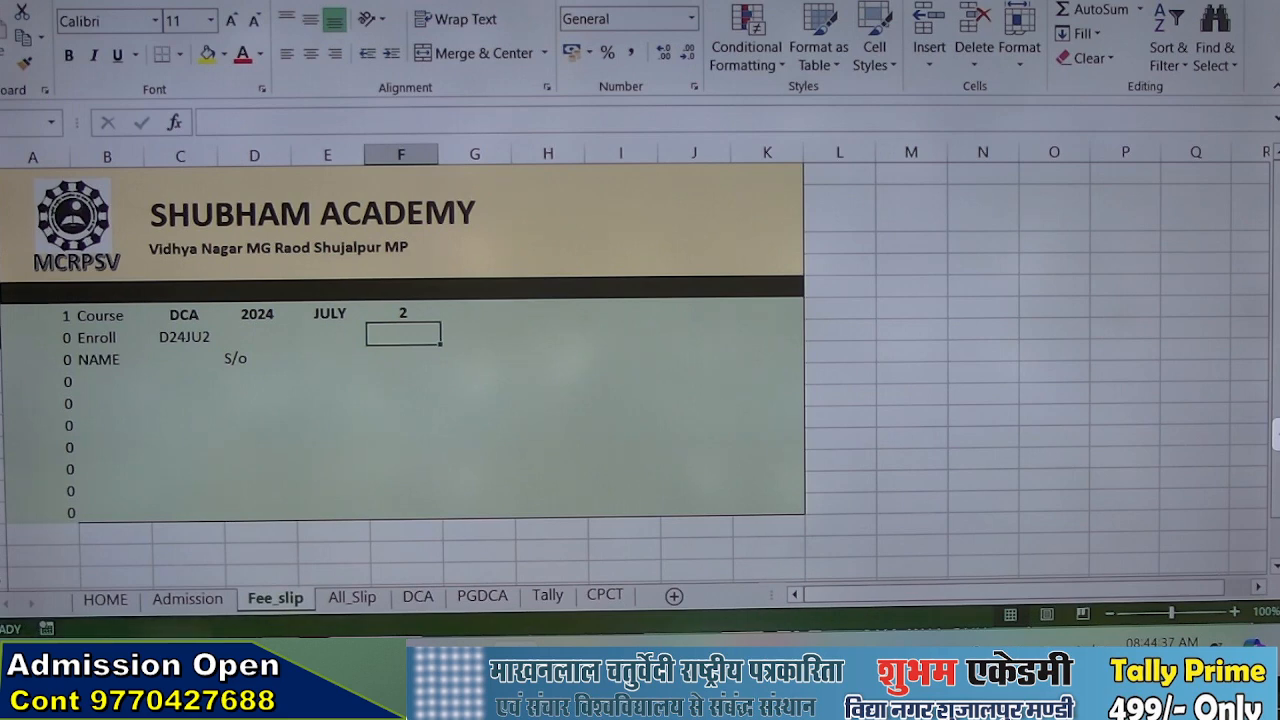
{"action": "left_click", "coordinate": [184, 359]}
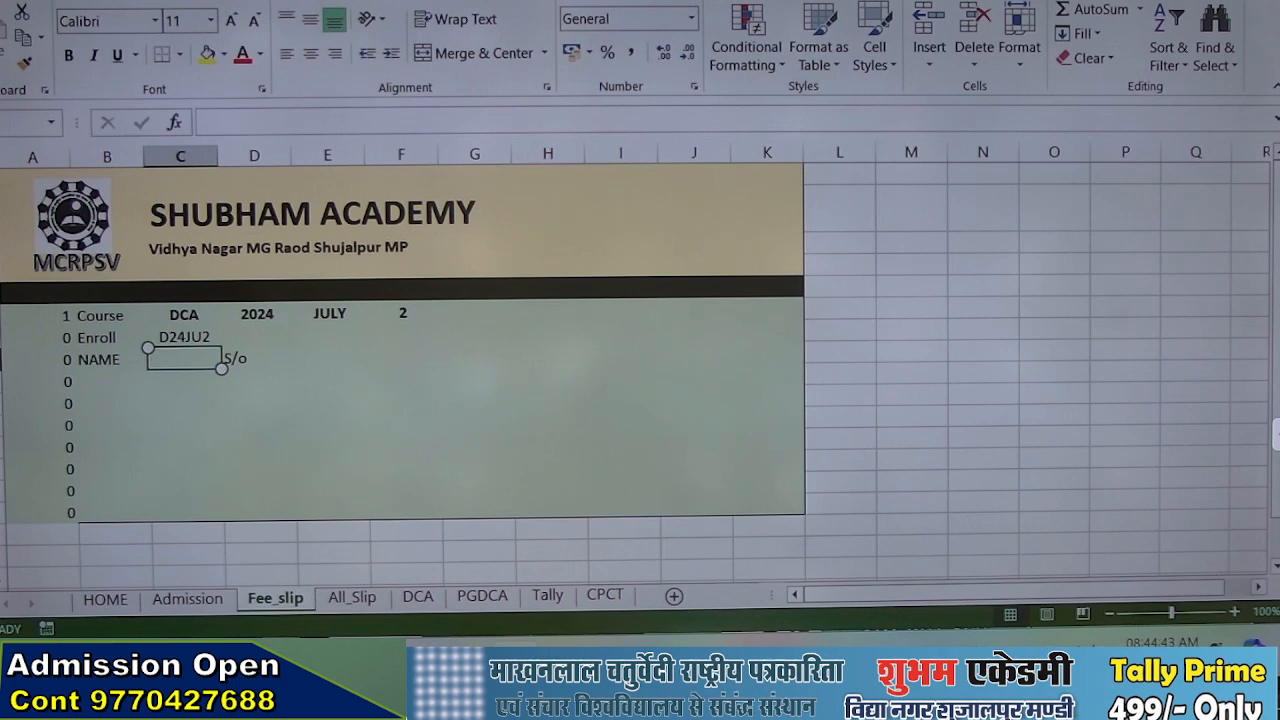
{"action": "type", "text": "="}
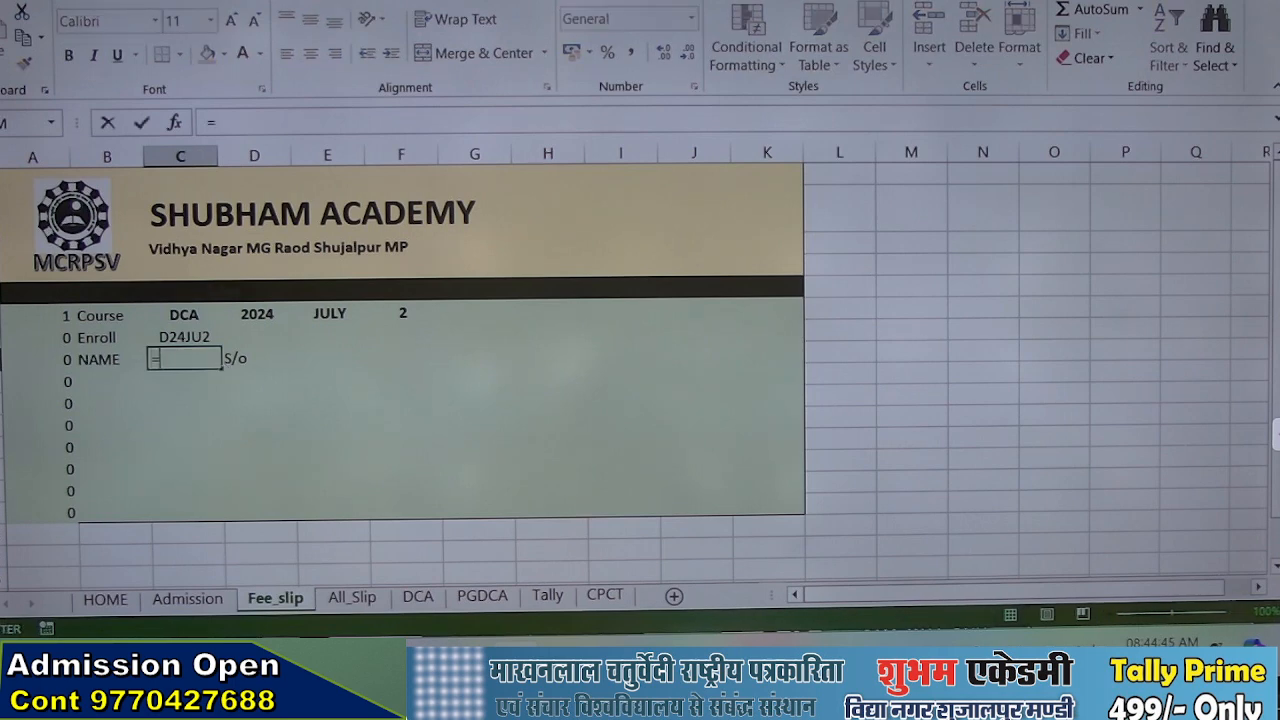
{"action": "type", "text": "VL"}
{"action": "key", "text": "Tab"}
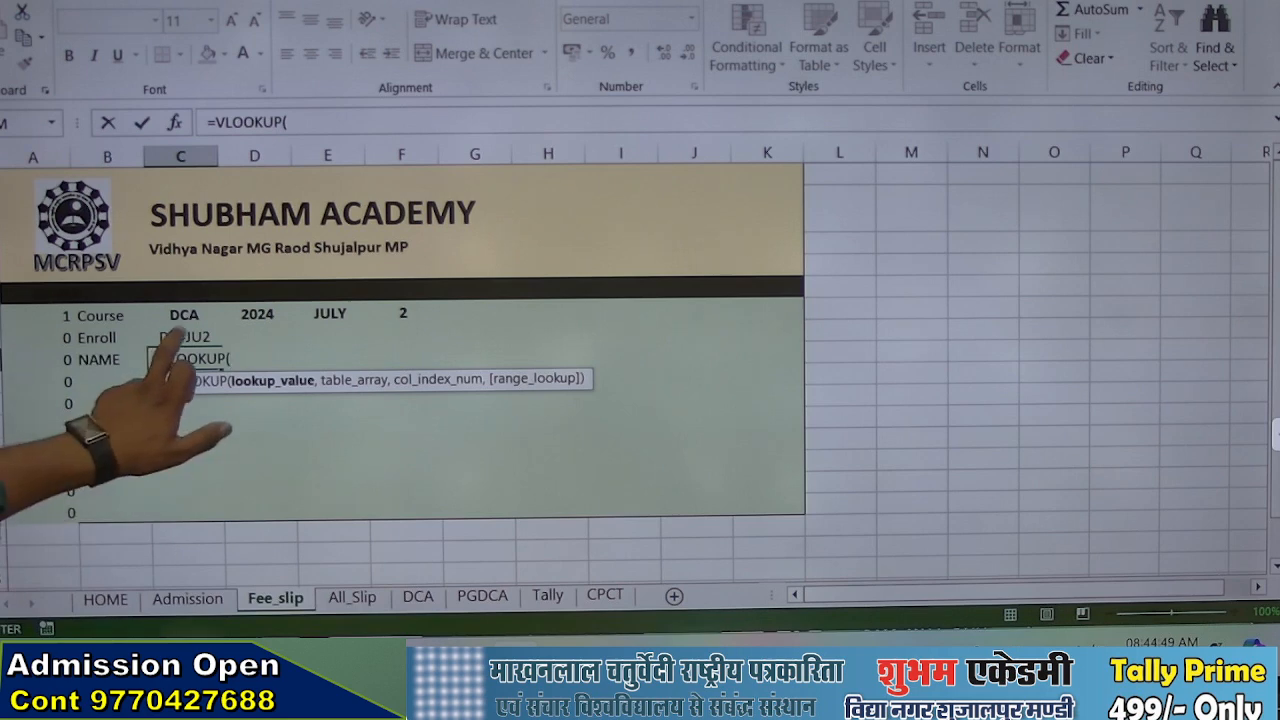
{"action": "left_click", "coordinate": [184, 337]}
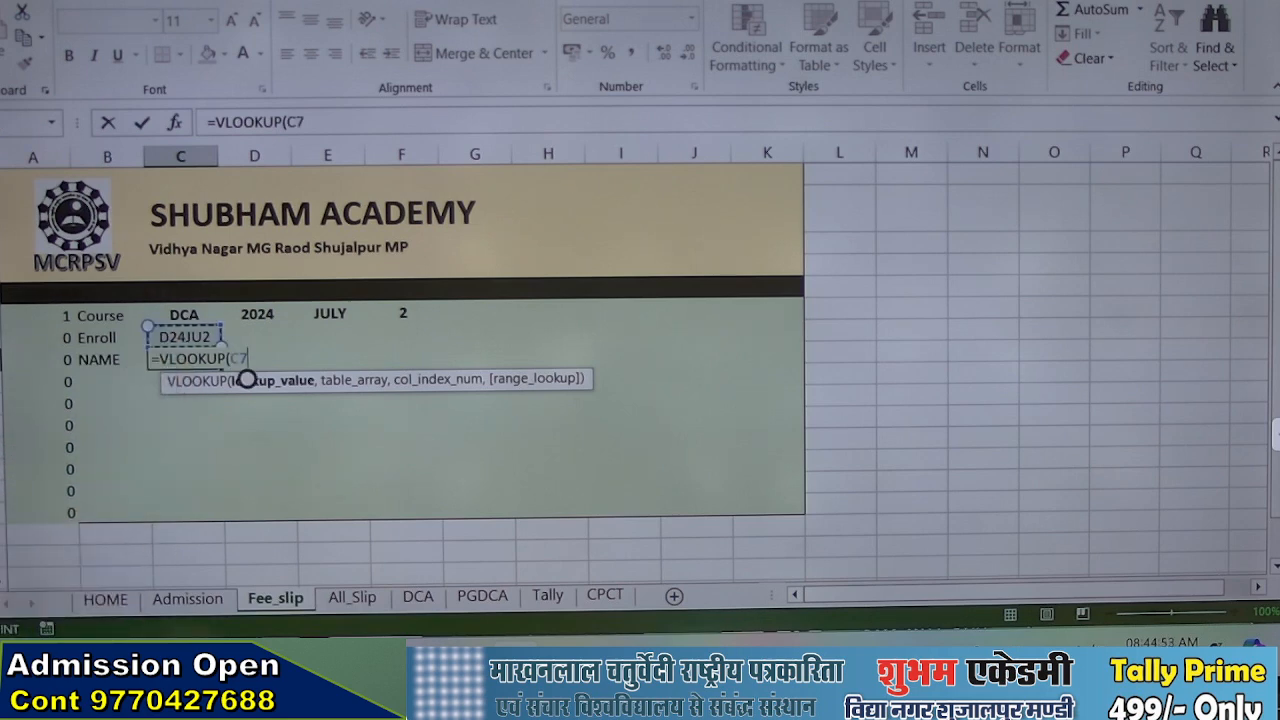
{"action": "type", "text": ","}
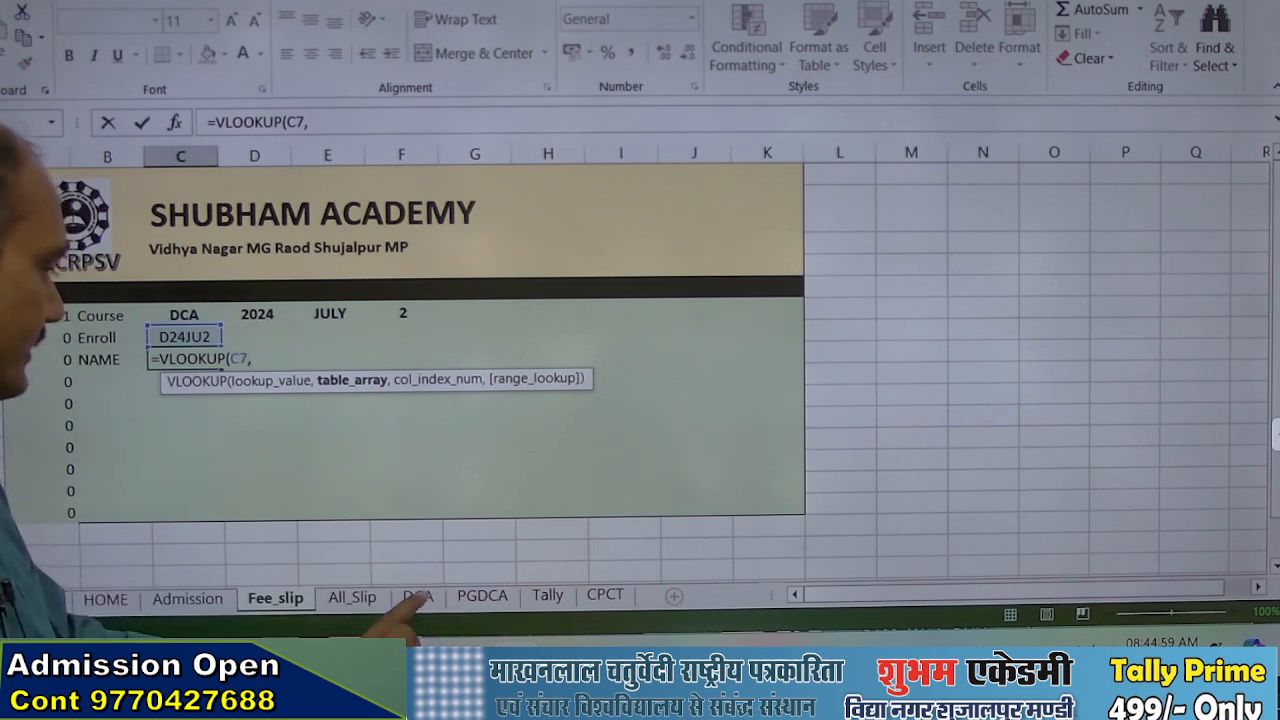
Complete the C8 VLOOKUP with table array DCA!B1:T40000, column index 6 and range lookup 0
{"action": "left_click", "coordinate": [418, 597]}
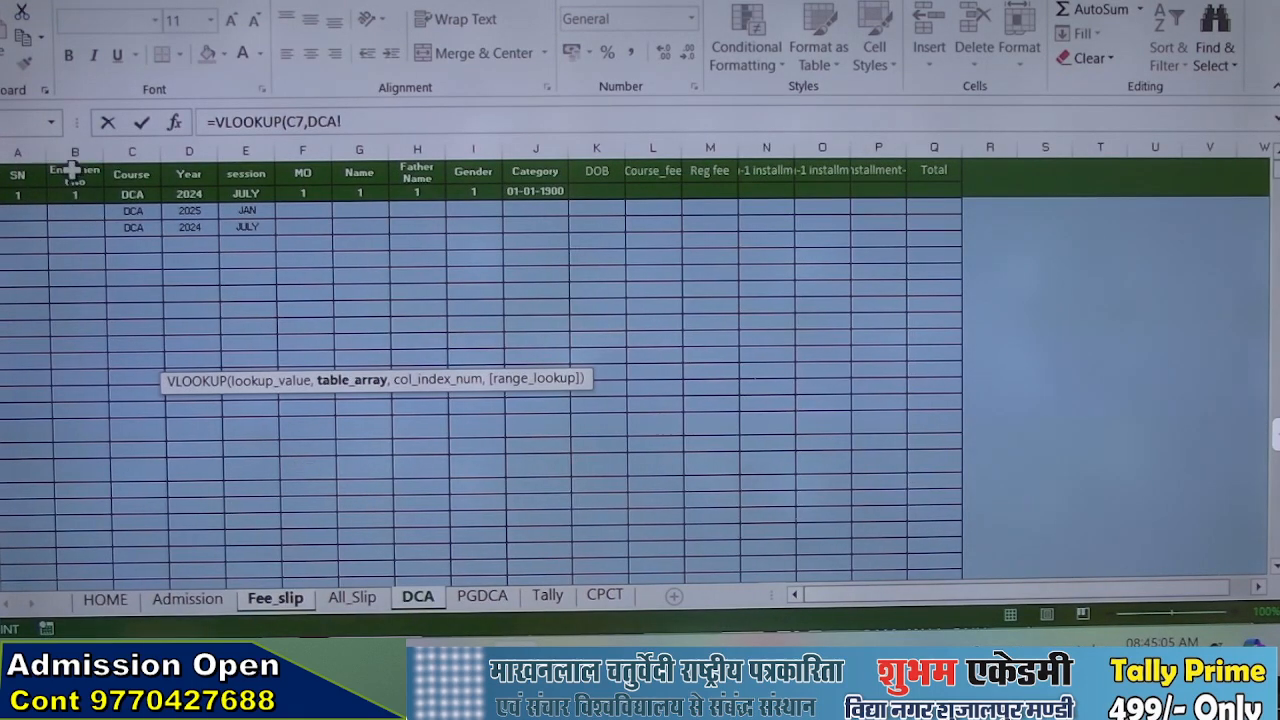
{"action": "left_click_drag", "start_coordinate": [73, 170], "coordinate": [1104, 218]}
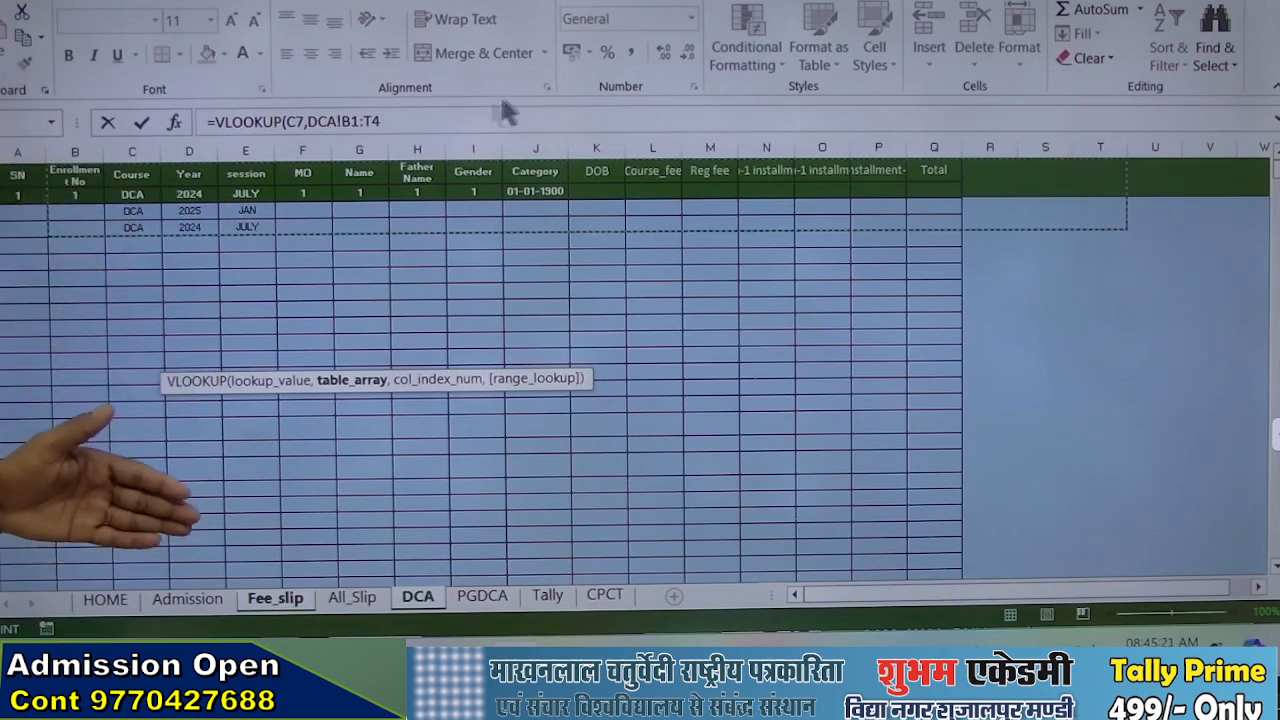
{"action": "left_click", "coordinate": [470, 121]}
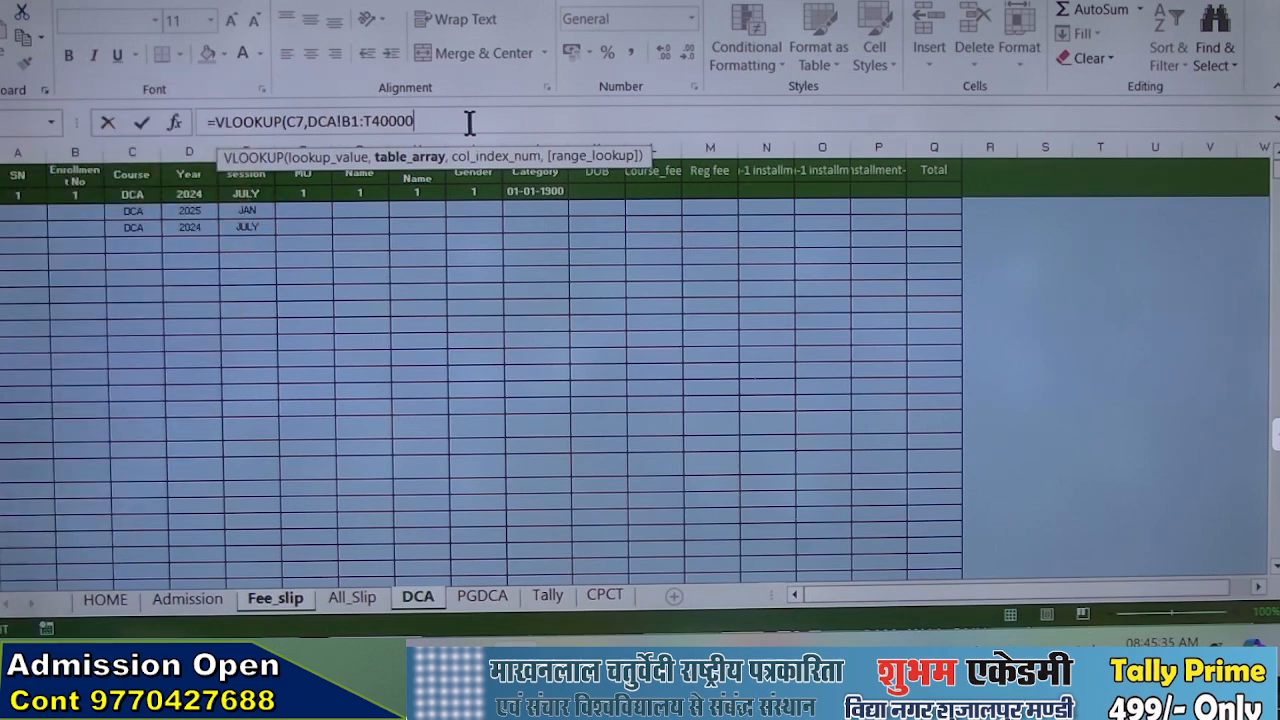
{"action": "type", "text": ","}
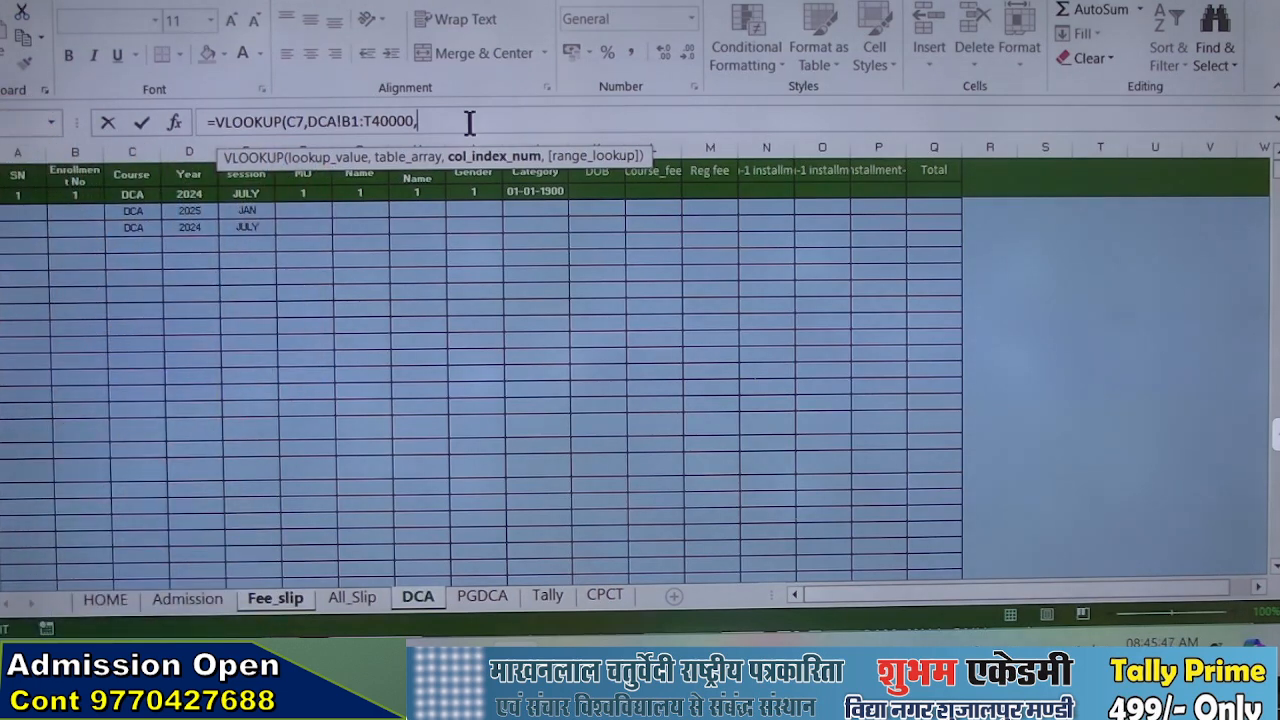
{"action": "type", "text": "6,0"}
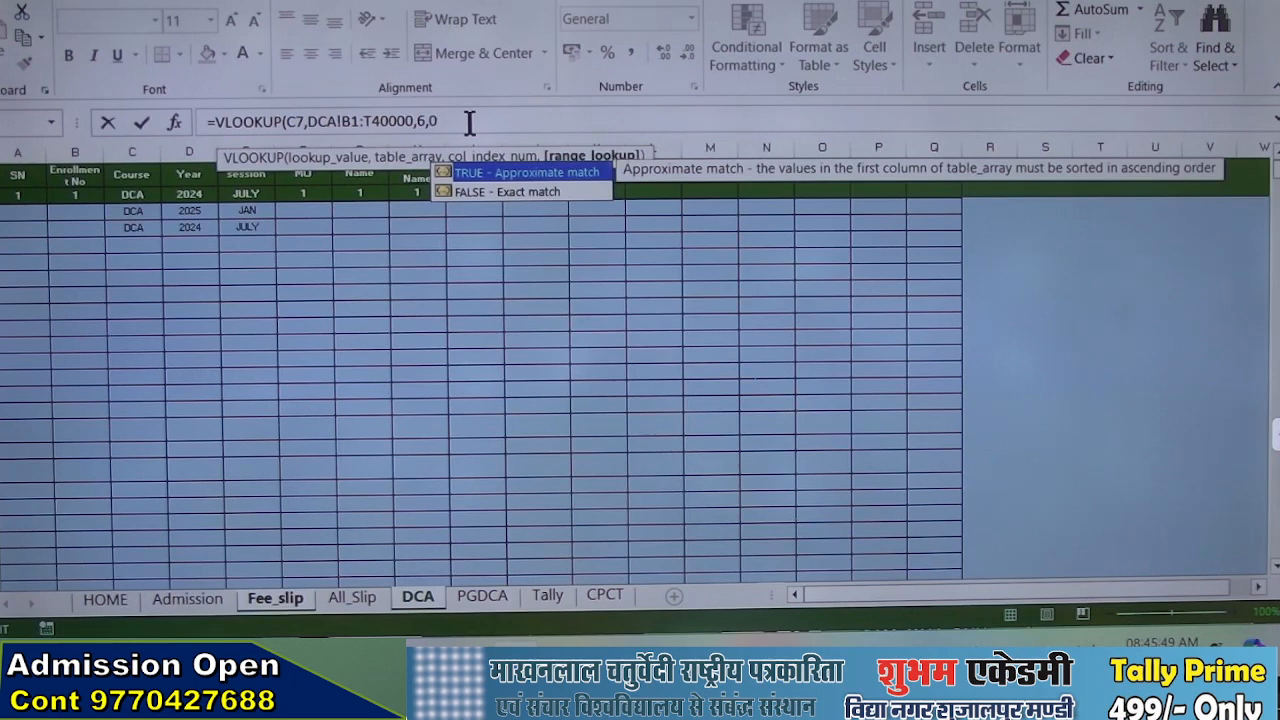
{"action": "type", "text": ")"}
{"action": "key", "text": "Return"}
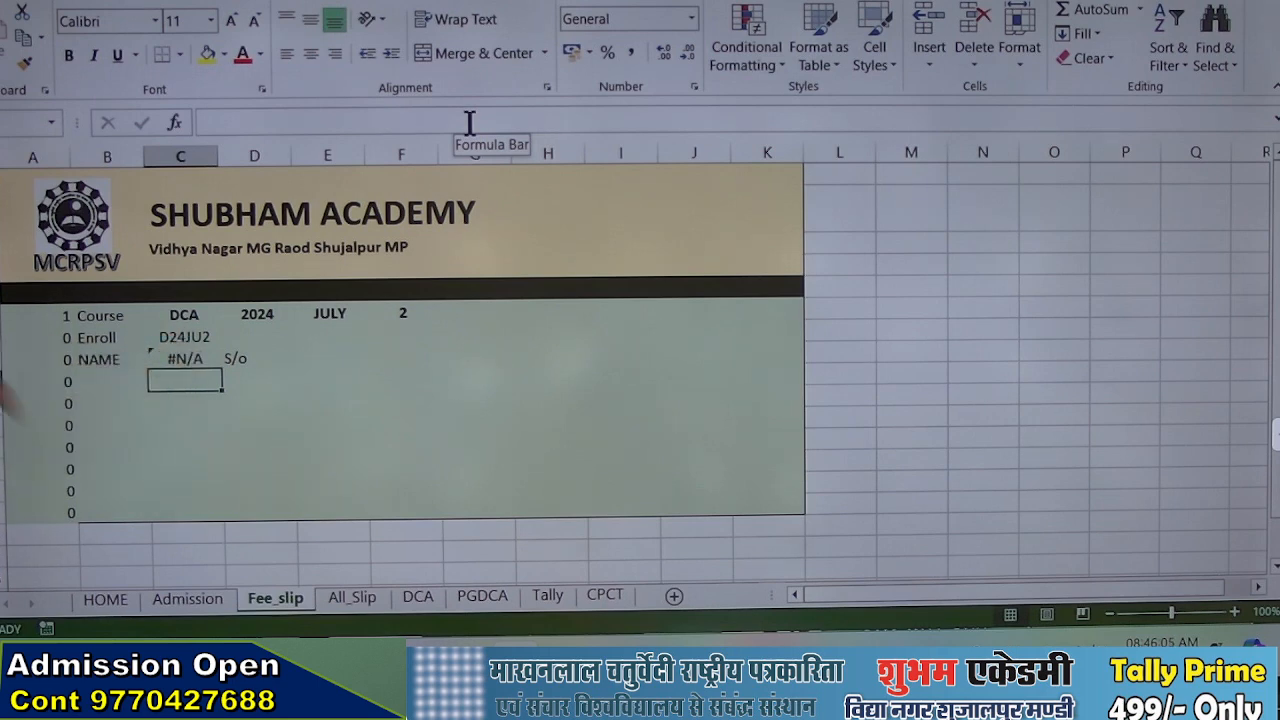
On the DCA sheet, check the enrollment formula in B3 and enter 97 in the first record's MO cell, F3
{"action": "left_click", "coordinate": [418, 596]}
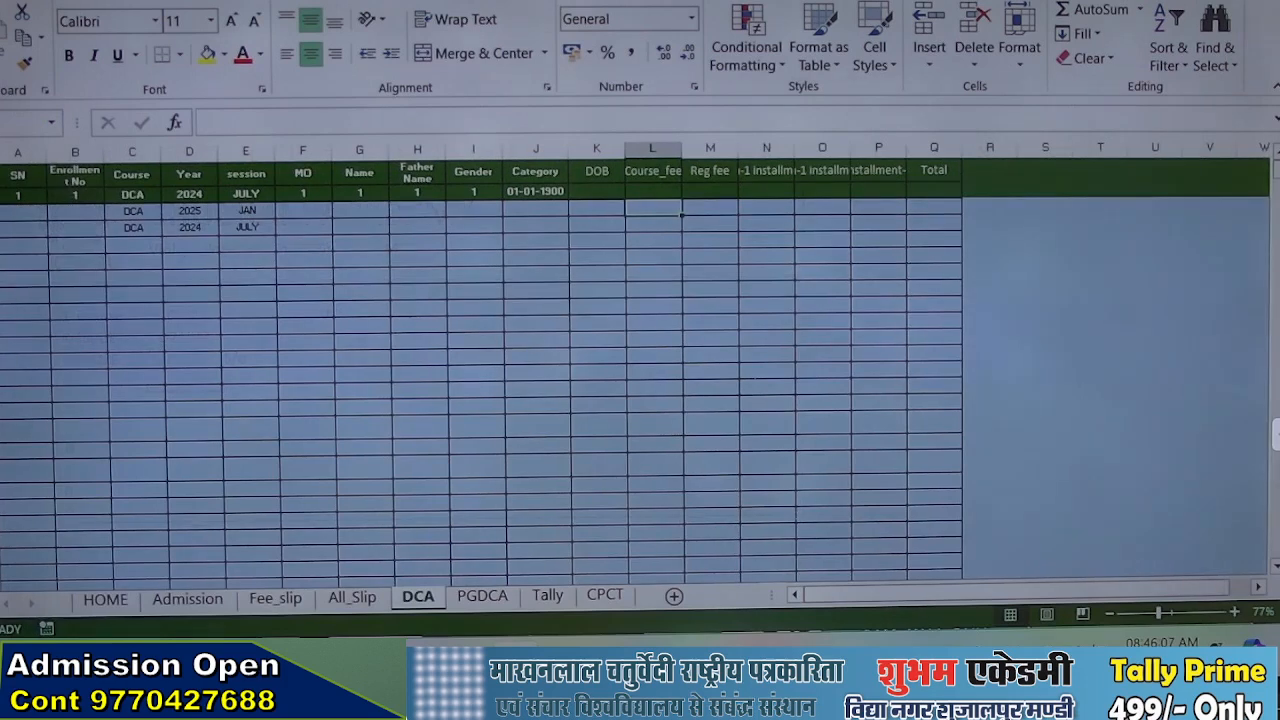
{"action": "left_click", "coordinate": [75, 211]}
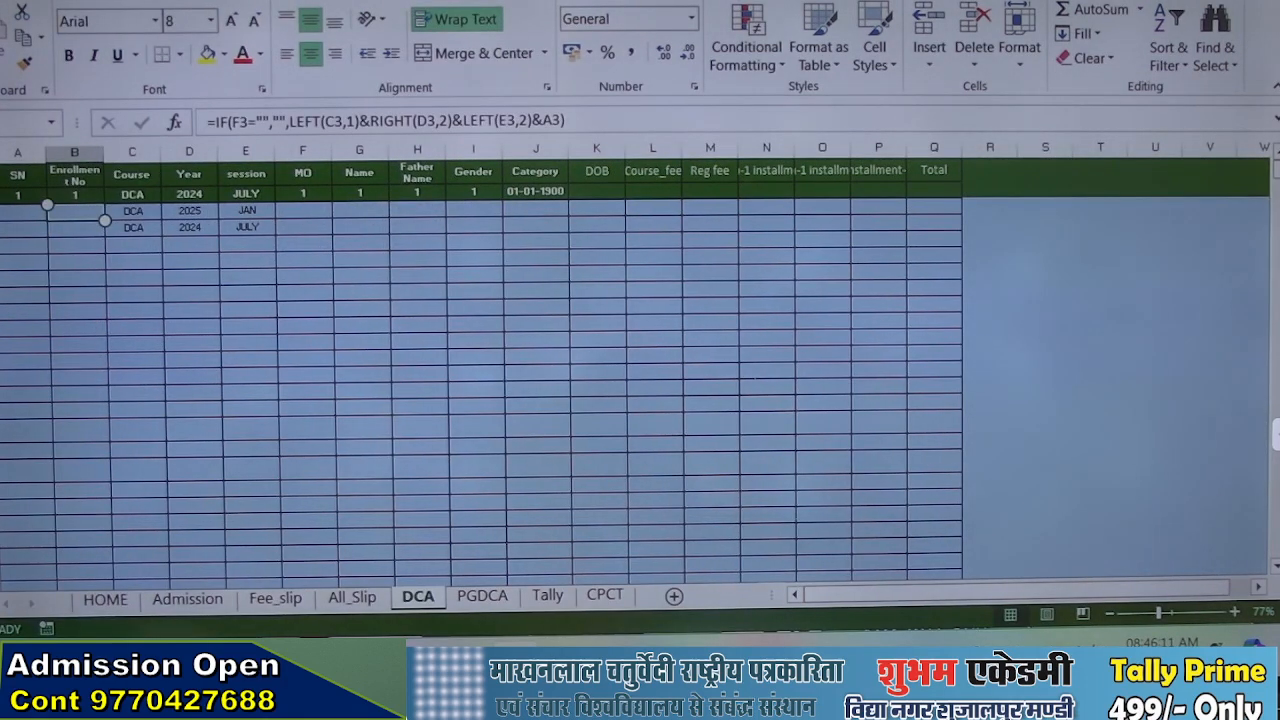
{"action": "left_click", "coordinate": [298, 209]}
{"action": "type", "text": "97"}
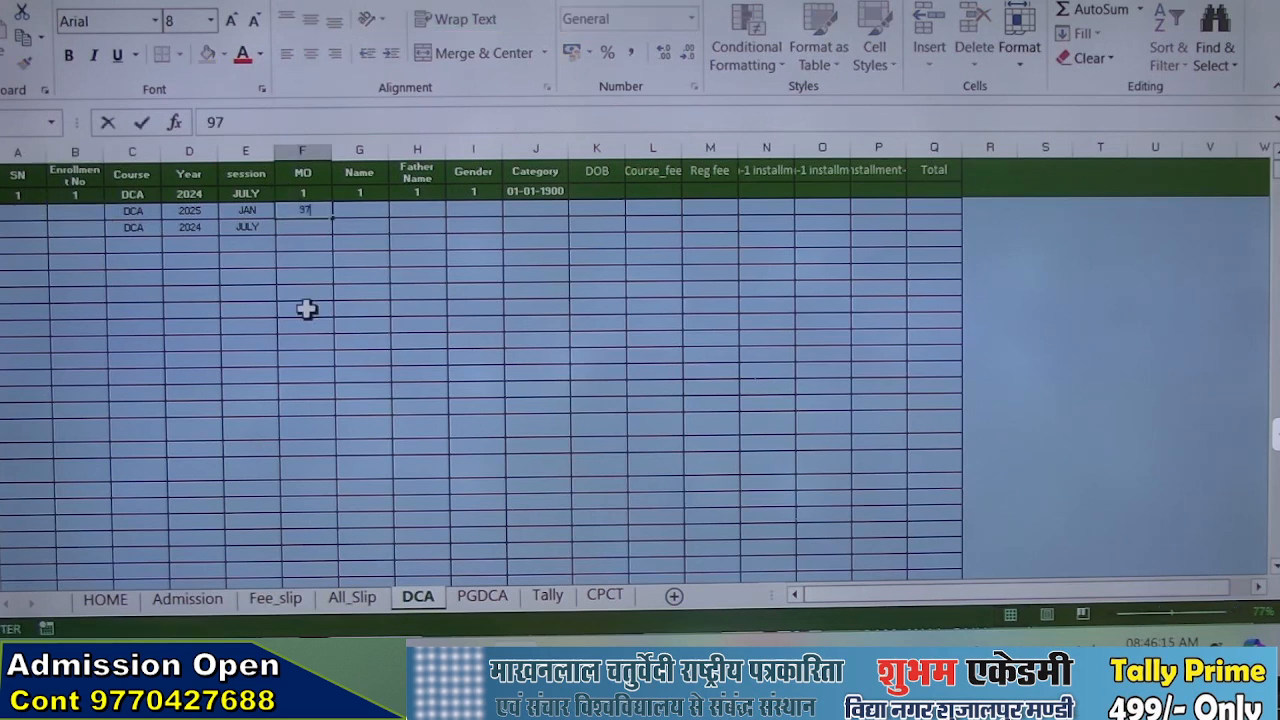
{"action": "key", "text": "Tab"}
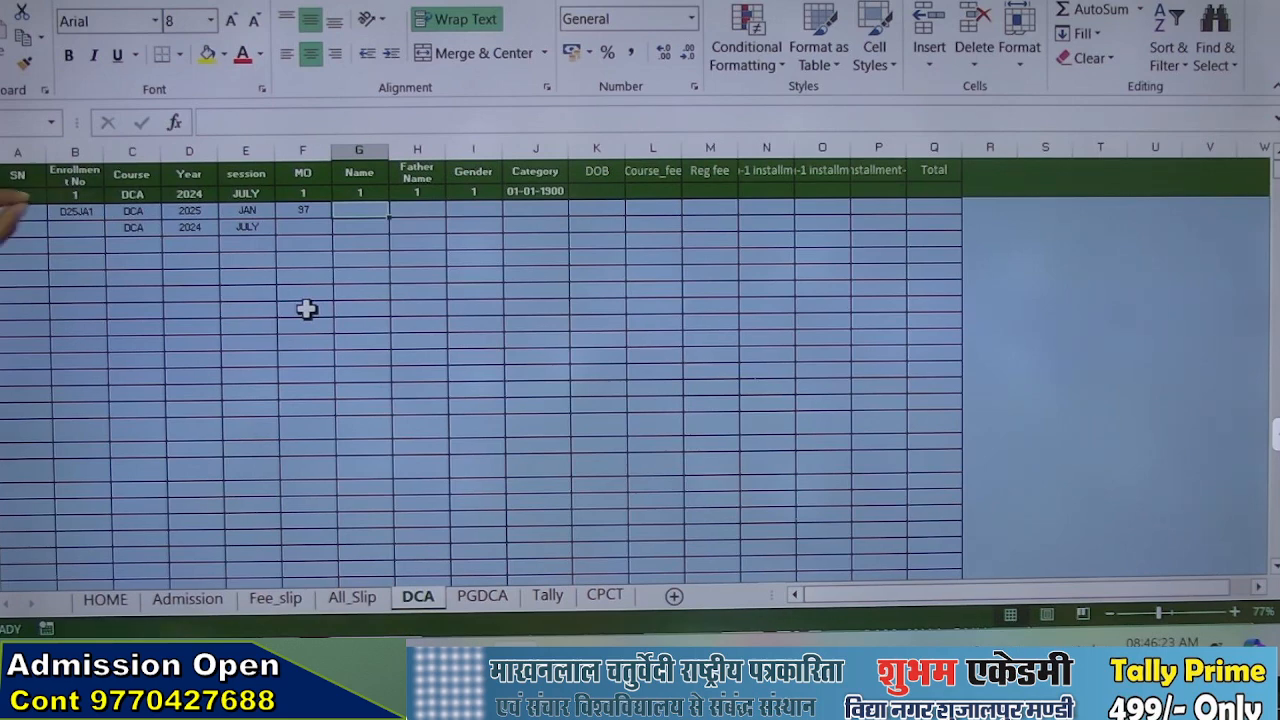
Set the year of the first DCA record, D3, to 2024
{"action": "scroll", "coordinate": [306, 309], "scroll_direction": "up", "scroll_amount": 10}
{"action": "scroll", "coordinate": [90, 236], "scroll_direction": "up", "scroll_amount": 1}
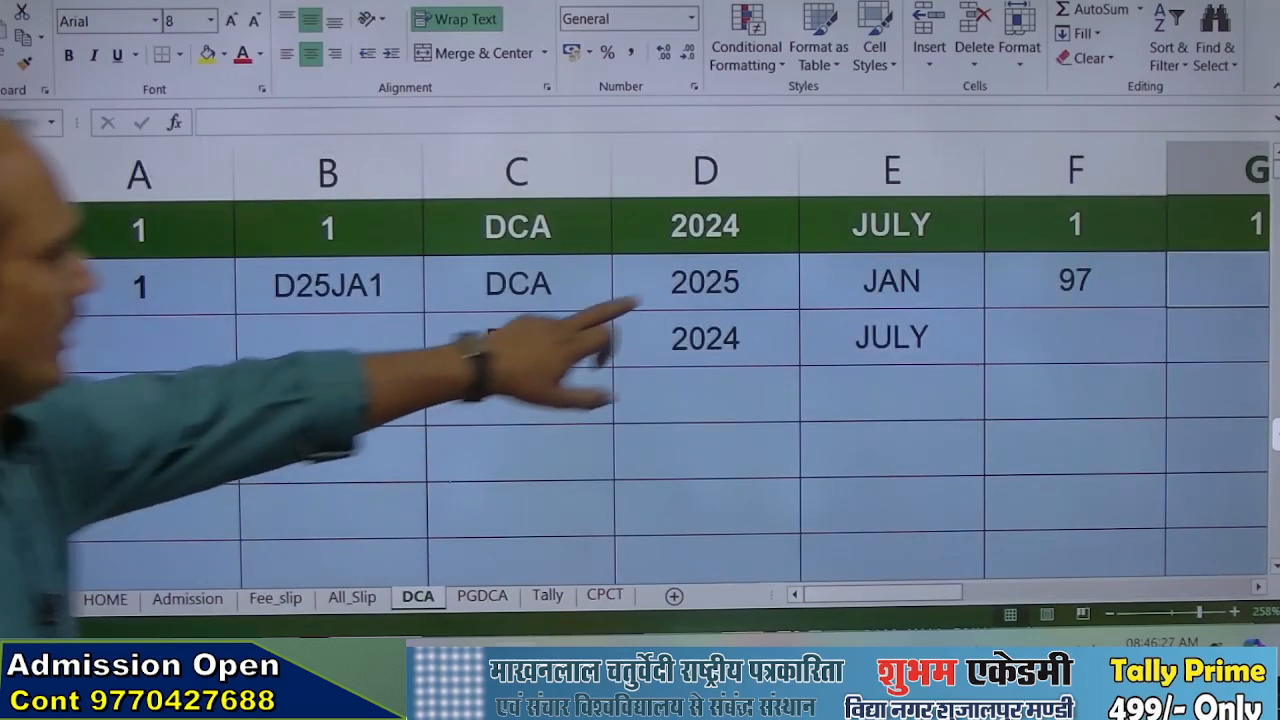
{"action": "left_click", "coordinate": [700, 283]}
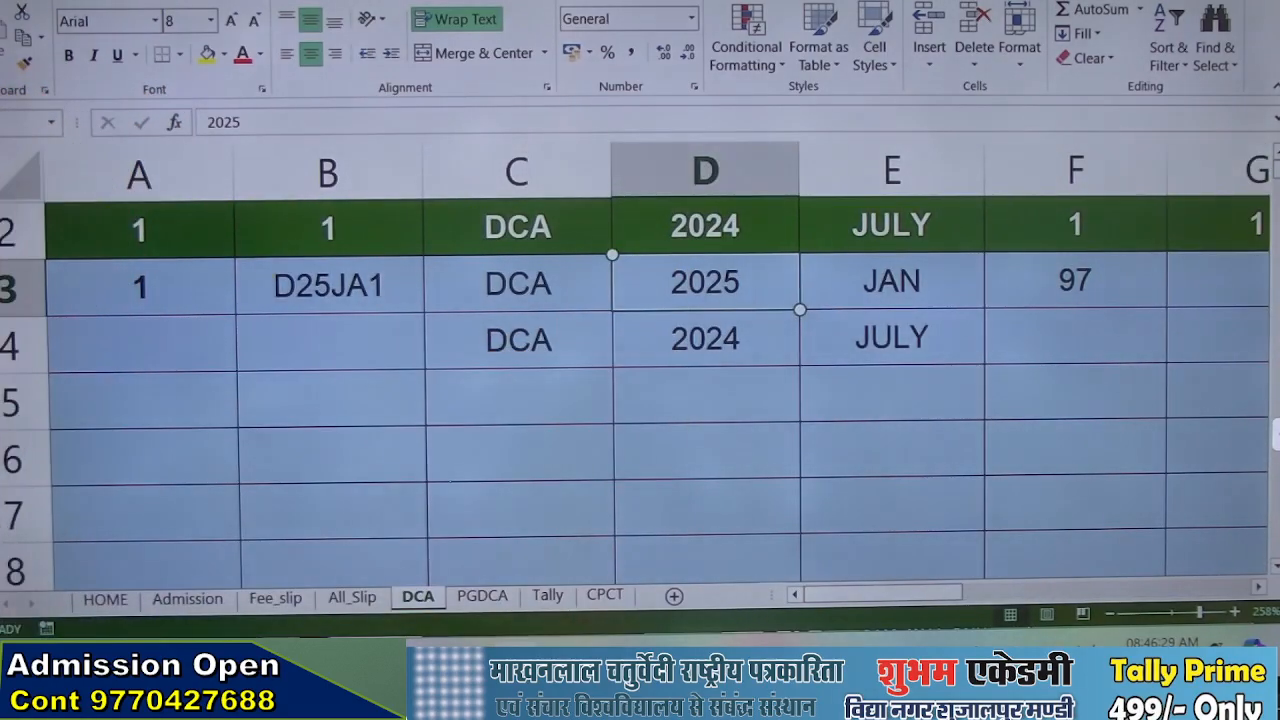
{"action": "type", "text": "2024"}
{"action": "key", "text": "Return"}
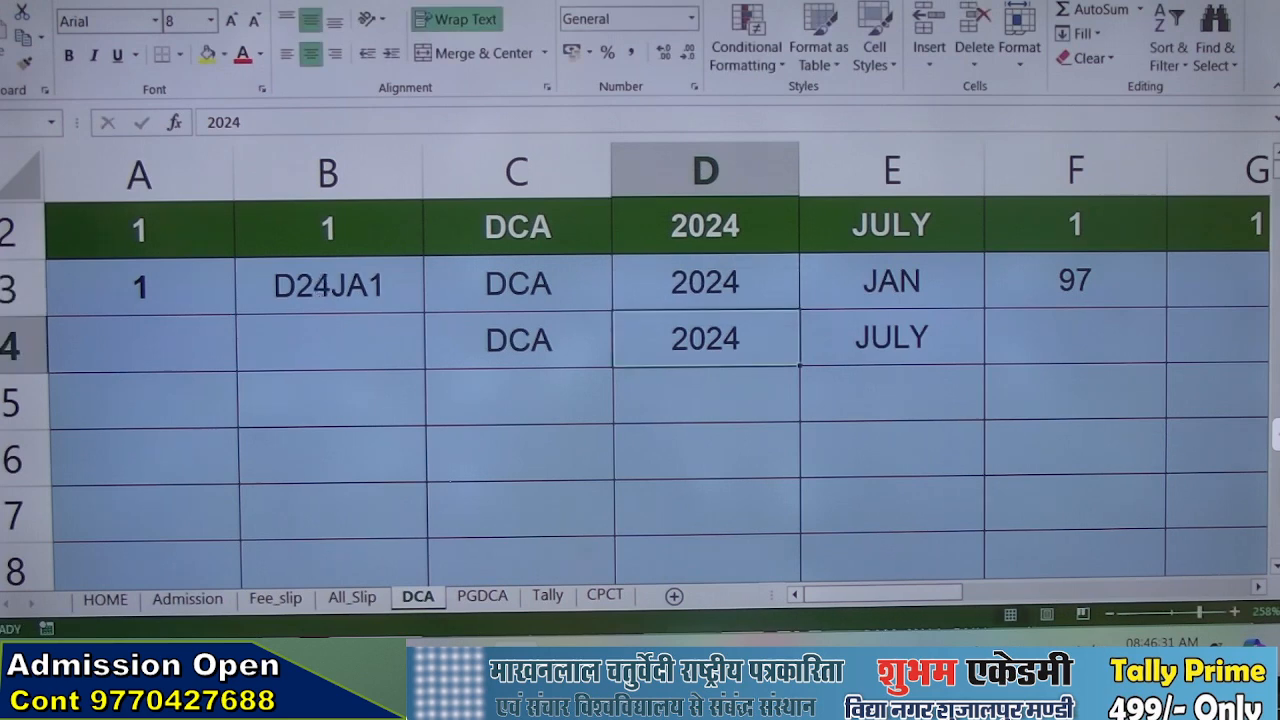
Enter 78 in the MO cell of the second DCA record, F4
{"action": "key", "text": "Right"}
{"action": "key", "text": "Right"}
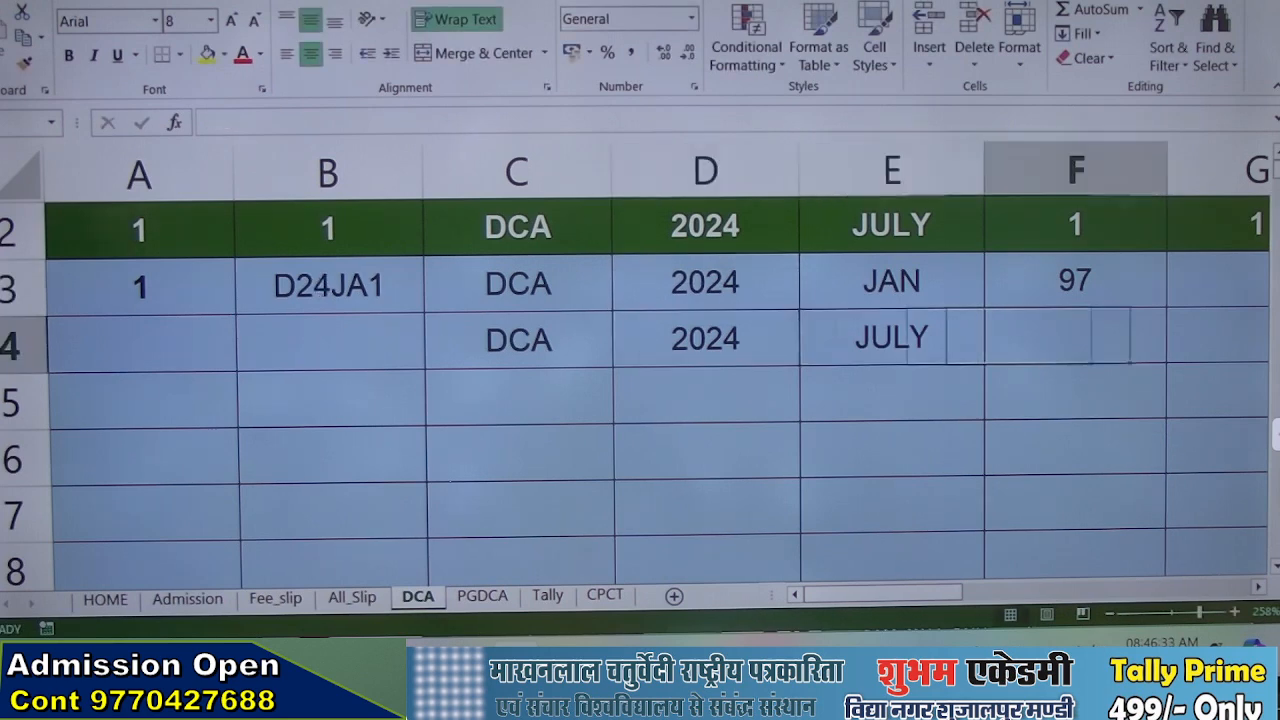
{"action": "type", "text": "78"}
{"action": "key", "text": "Return"}
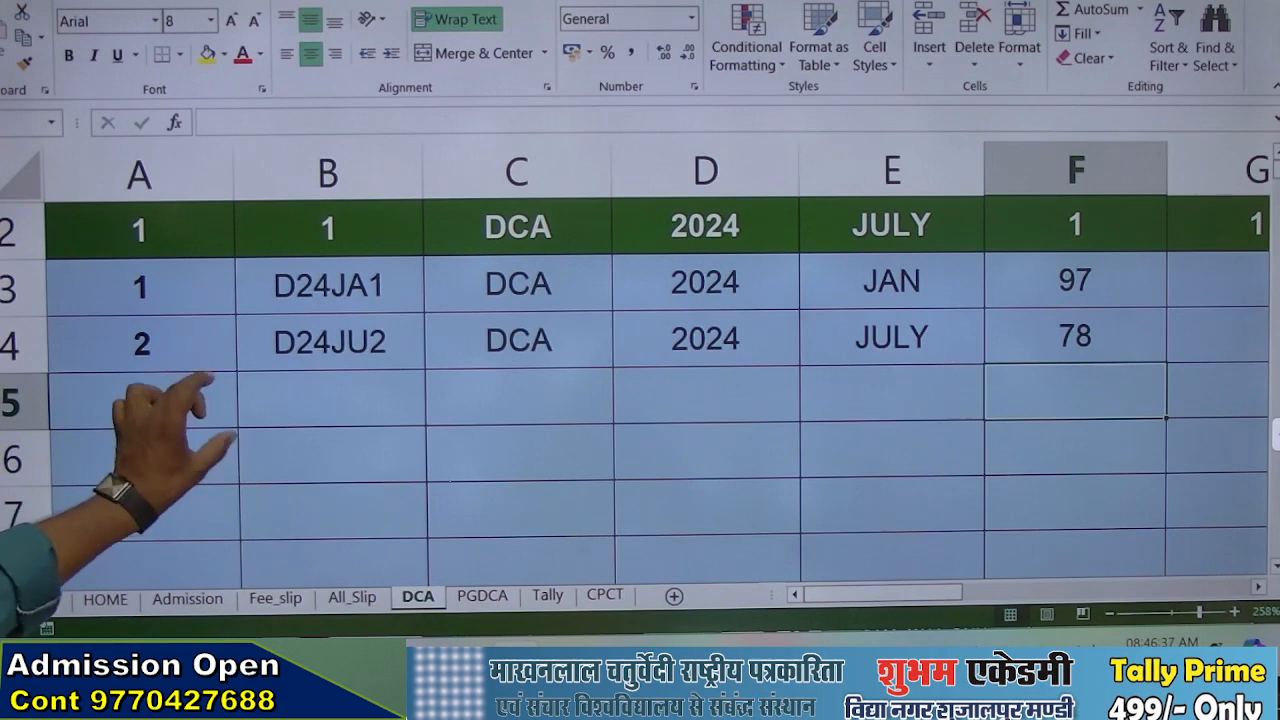
Enter the student's full name in the Name cell of the second DCA record, G4
{"action": "scroll", "coordinate": [200, 400], "scroll_direction": "down", "scroll_amount": 6}
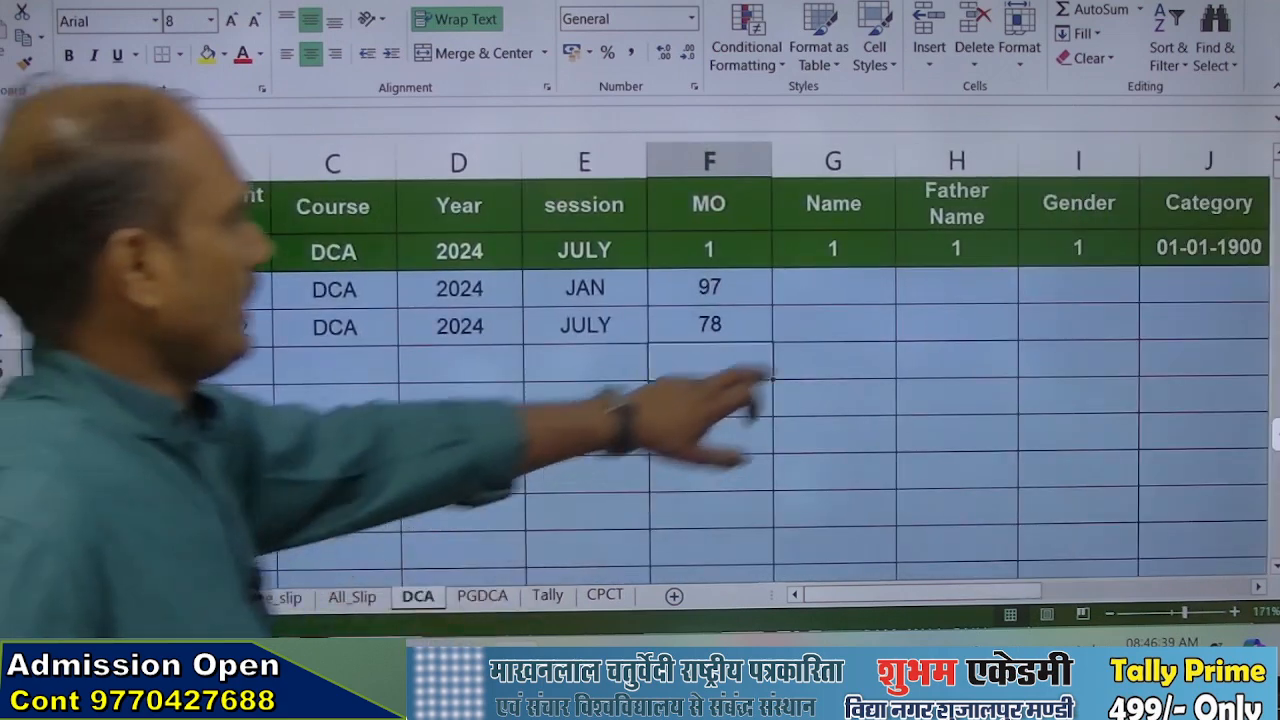
{"action": "left_click", "coordinate": [833, 323]}
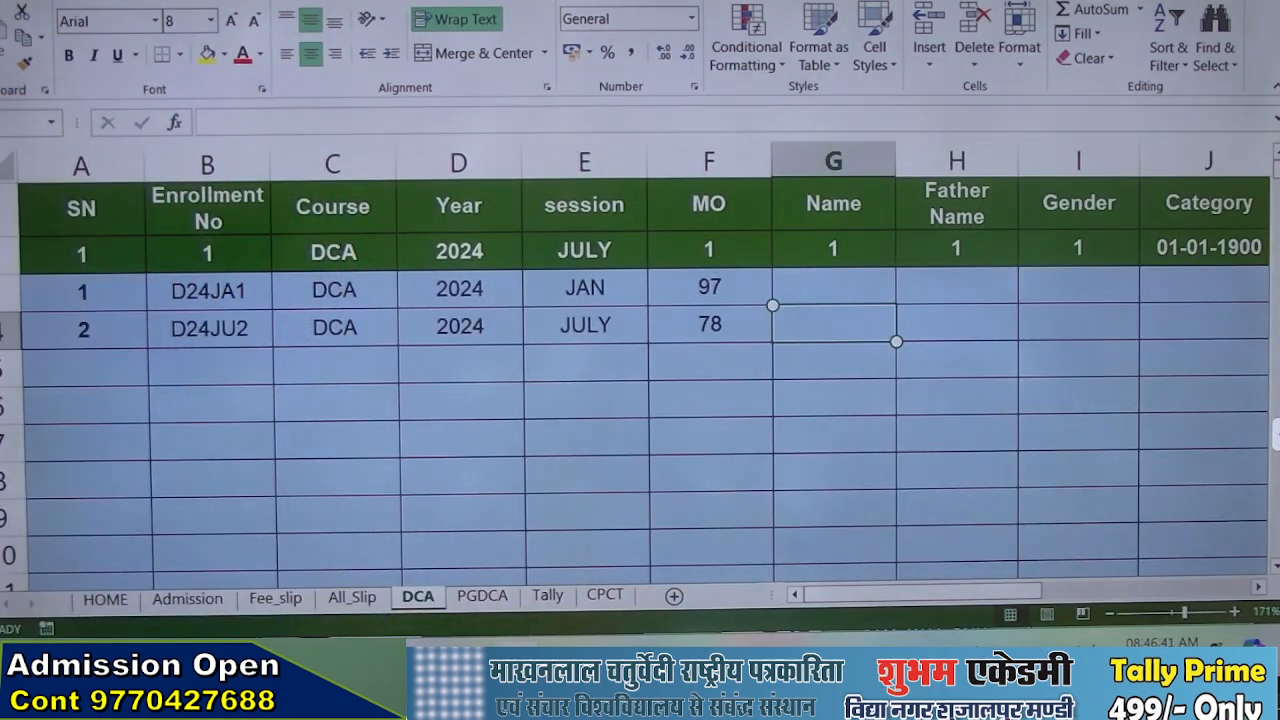
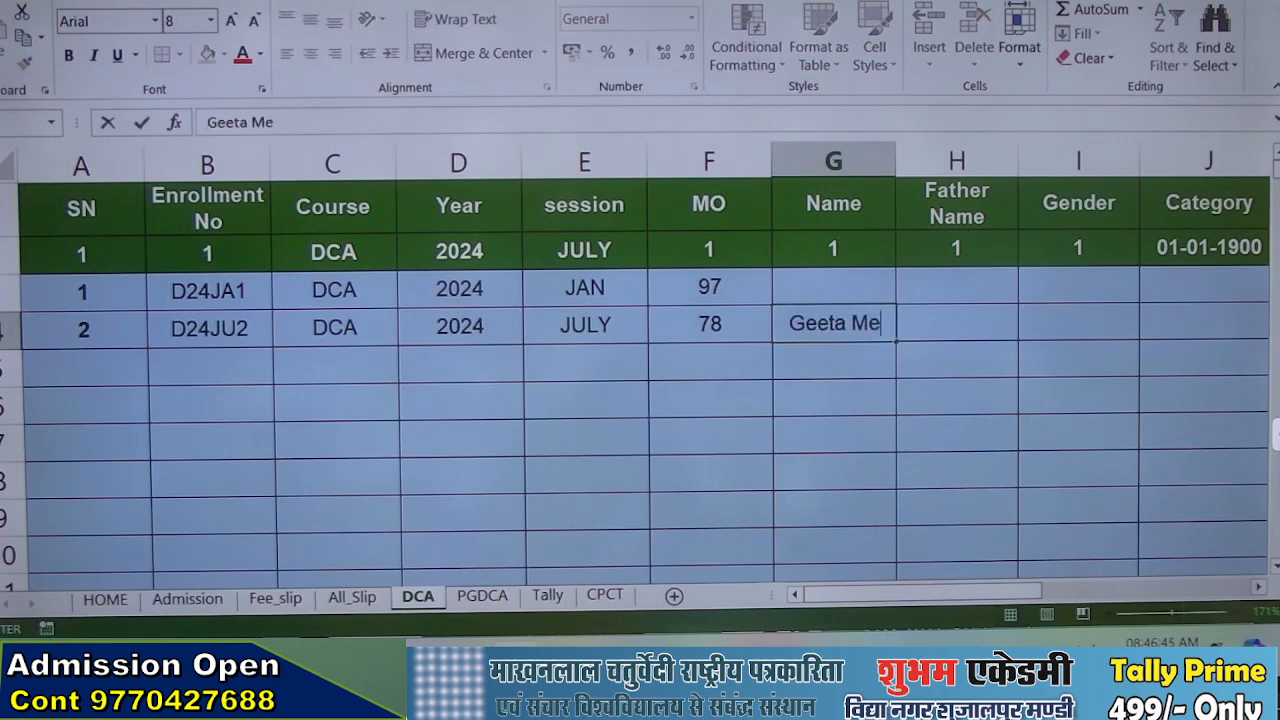
{"action": "key", "text": "Return"}
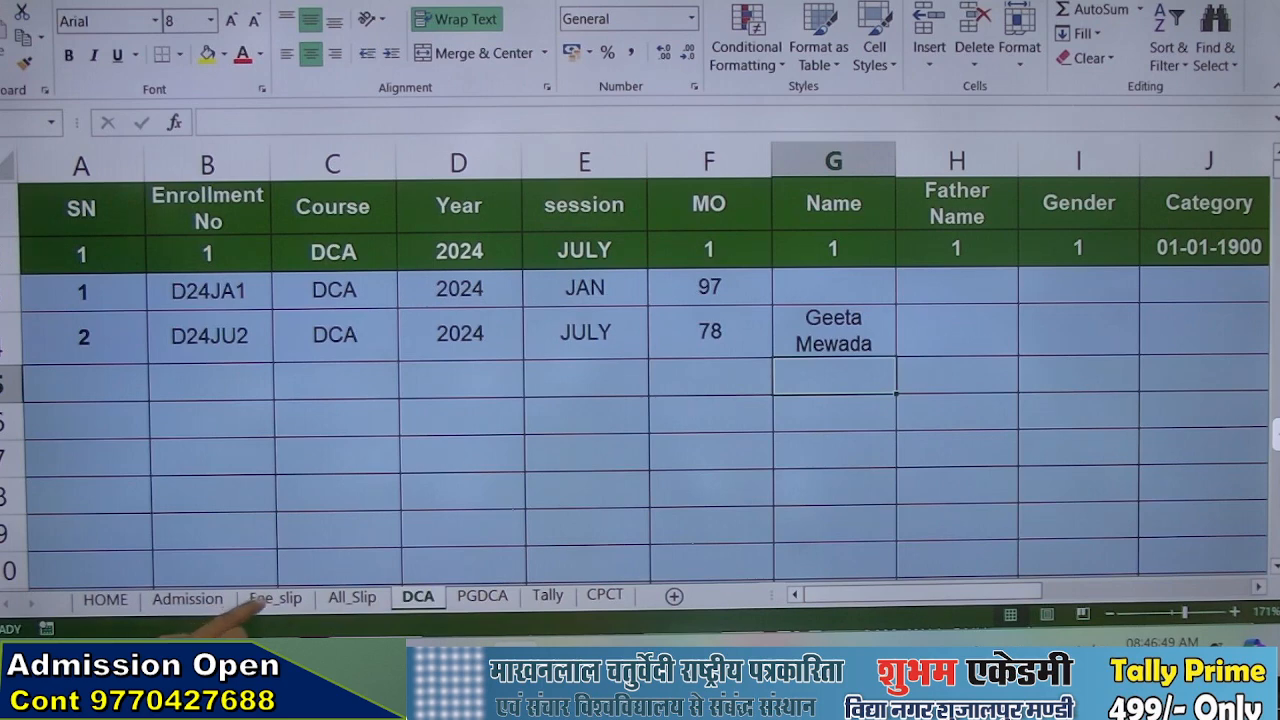
Check the name lookup on the Fee_slip sheet and switch the Course selection in C6 to PGDCA
{"action": "left_click", "coordinate": [274, 598]}
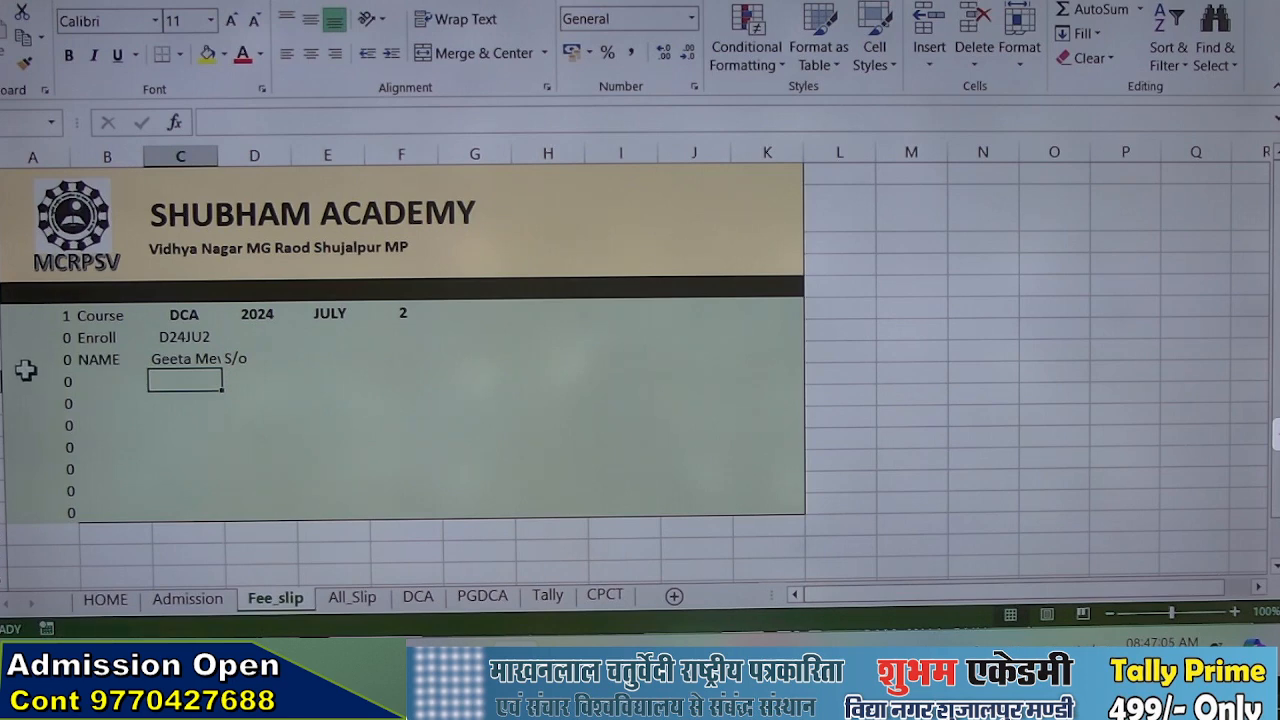
{"action": "left_click", "coordinate": [184, 313]}
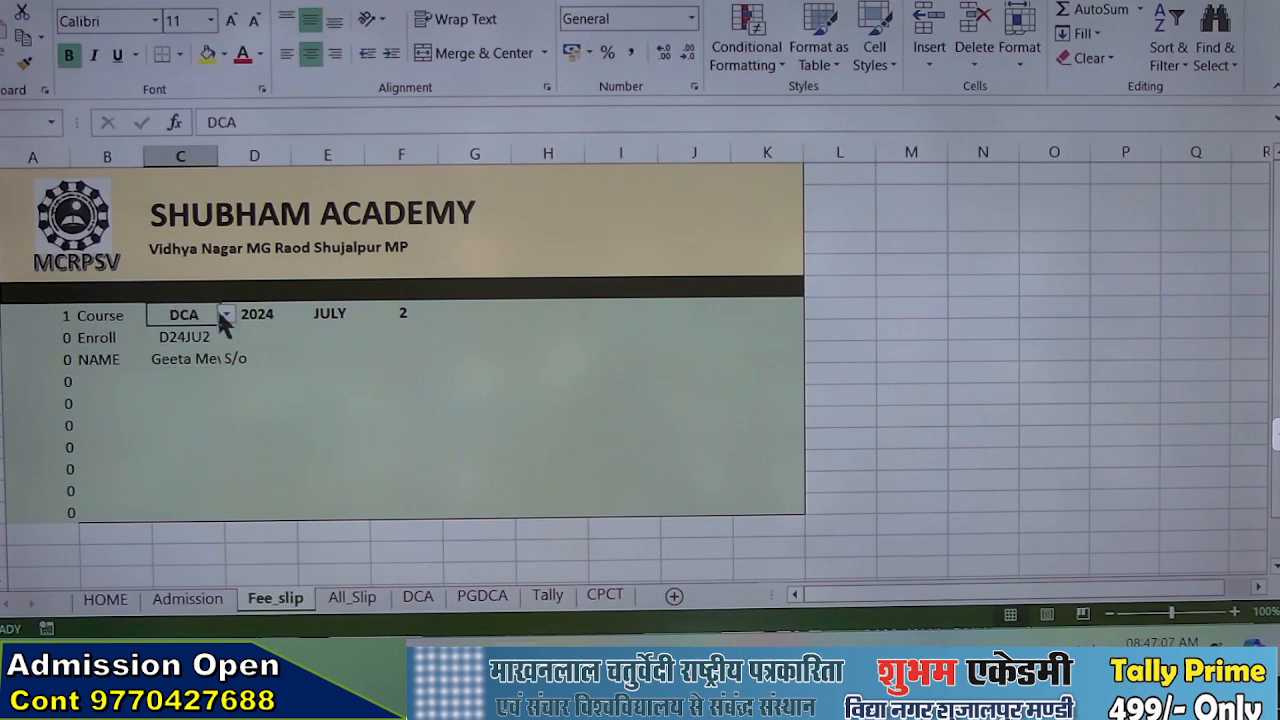
{"action": "left_click", "coordinate": [228, 316]}
{"action": "left_click", "coordinate": [170, 349]}
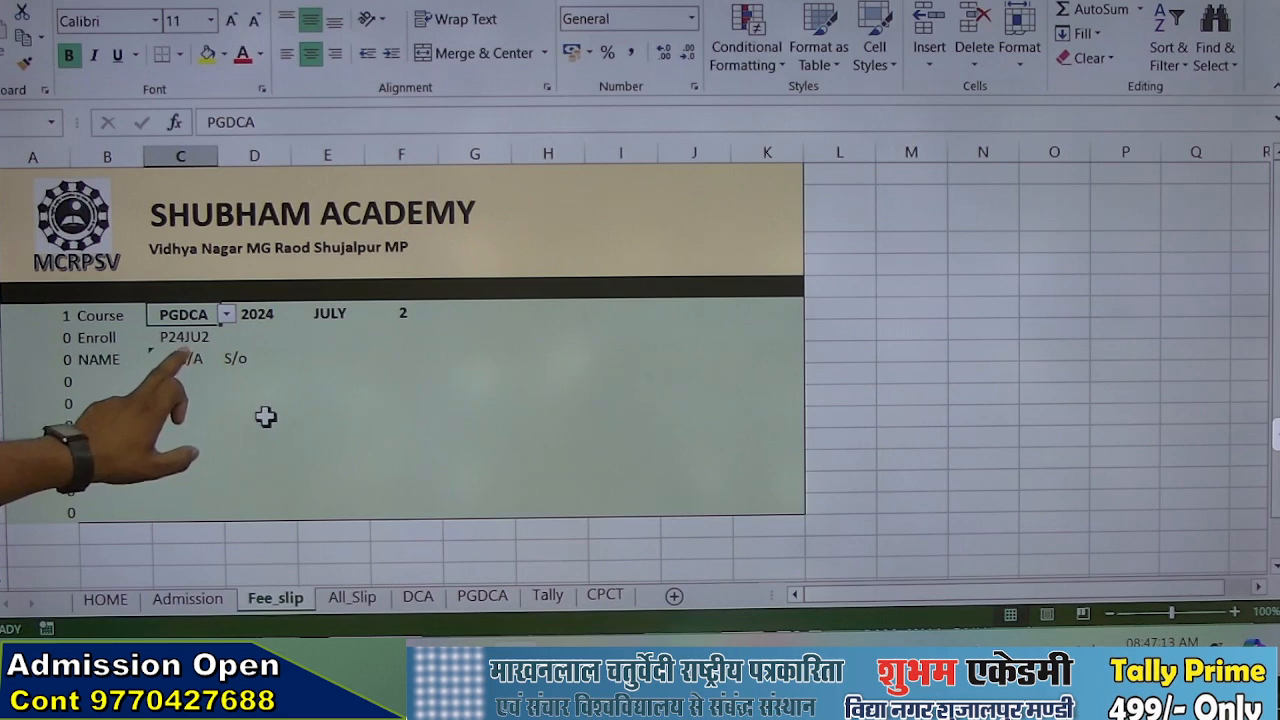
Start an IF around the VLOOKUP in the NAME cell C8, using Course cell C6 in an equality test
{"action": "left_click", "coordinate": [185, 359]}
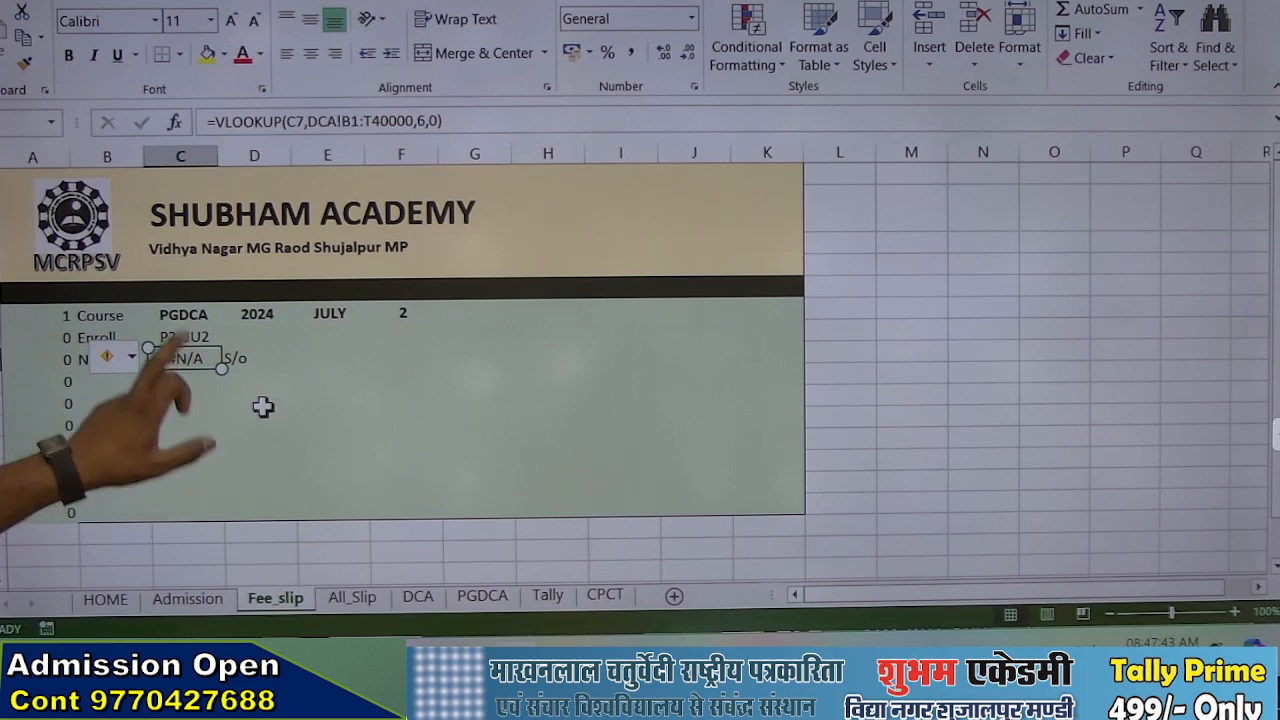
{"action": "double_click", "coordinate": [197, 358]}
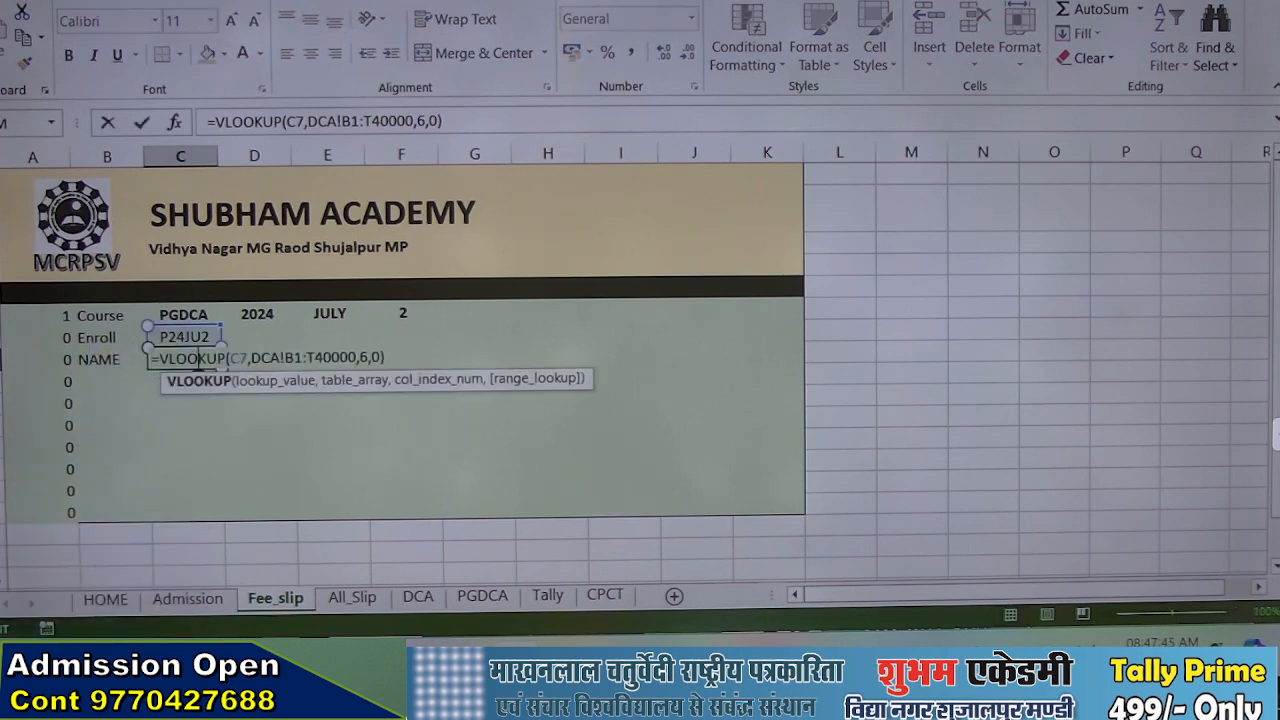
{"action": "left_click", "coordinate": [160, 358]}
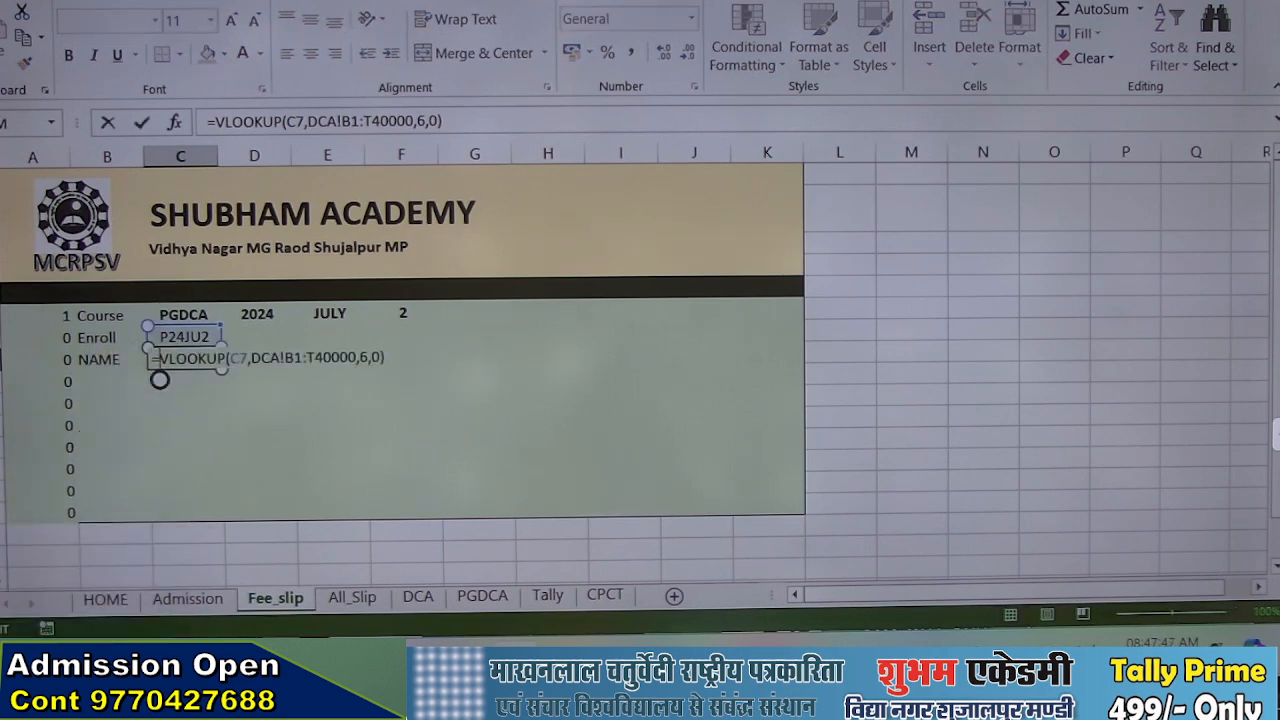
{"action": "type", "text": "if"}
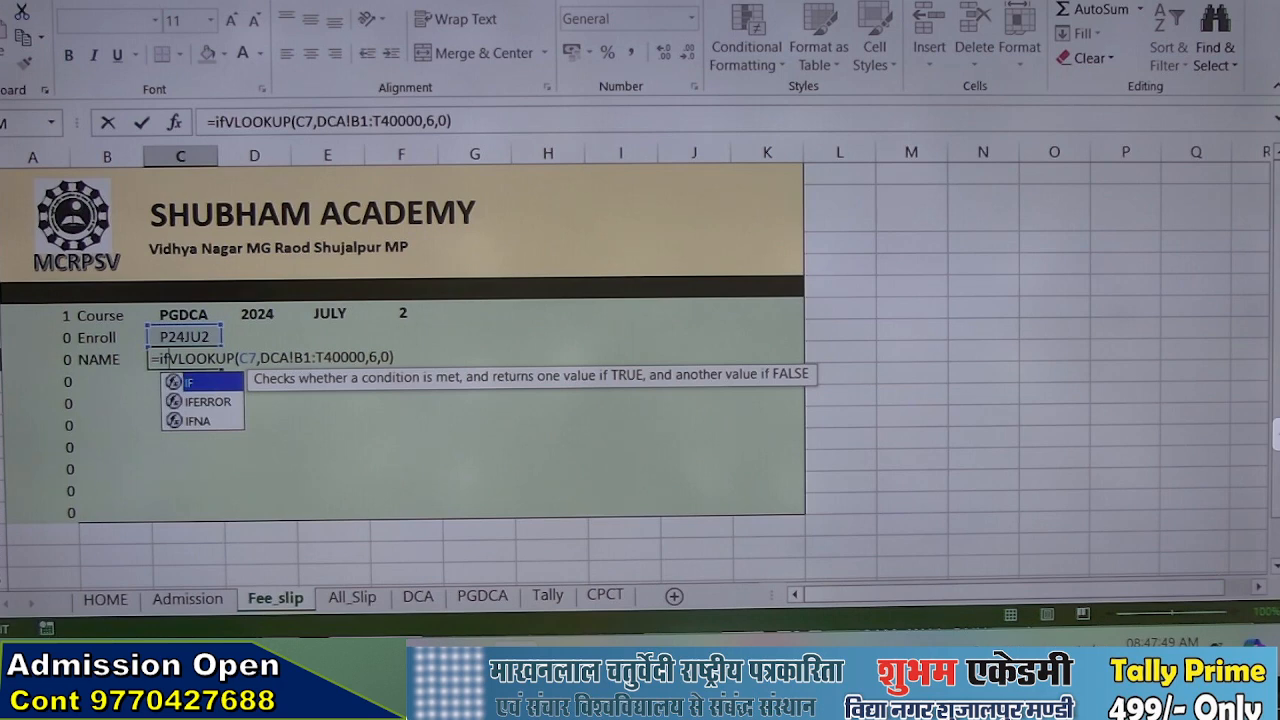
{"action": "type", "text": "("}
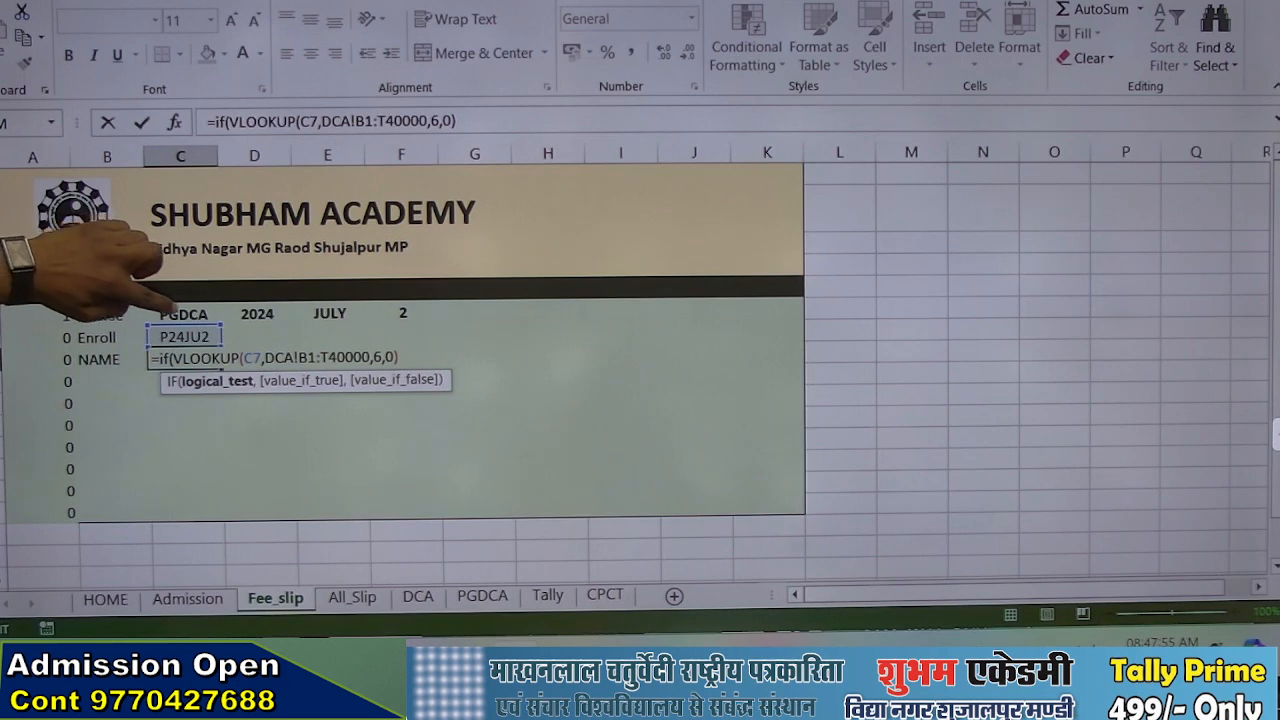
{"action": "key", "text": "Up"}
{"action": "key", "text": "Up"}
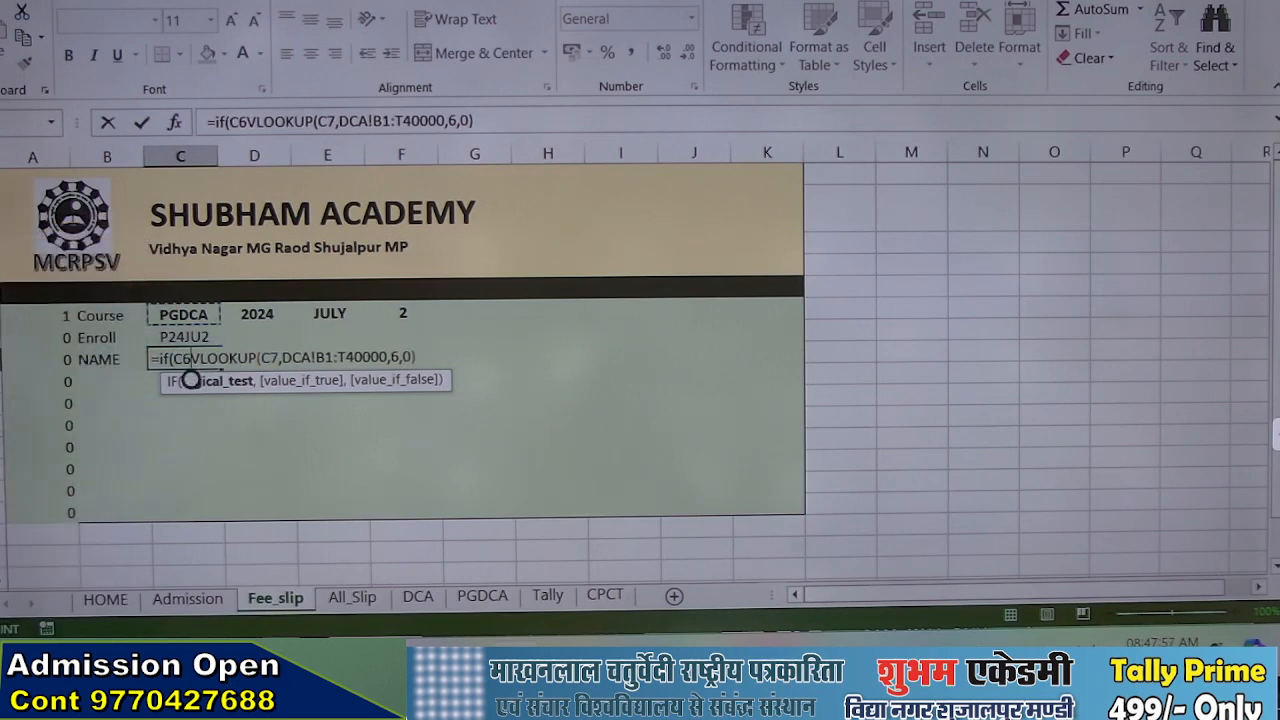
{"action": "type", "text": "="}
{"action": "type", "text": "\"PGDC"}
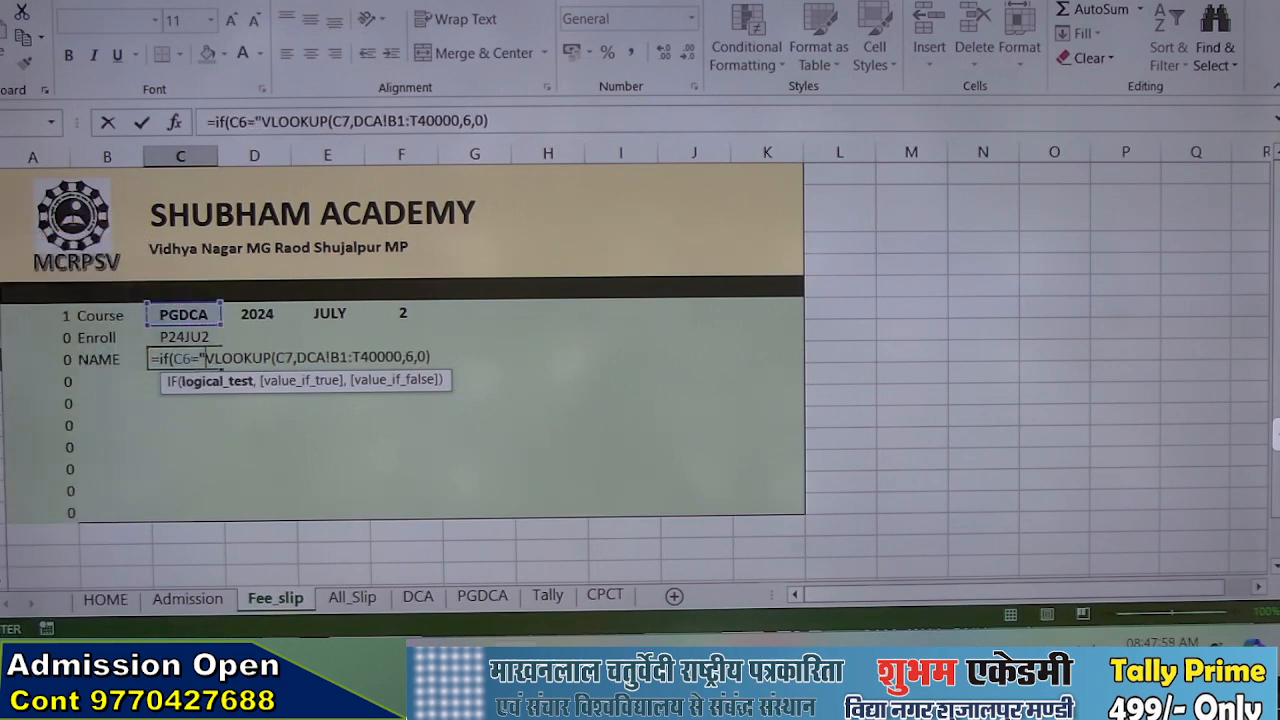
{"action": "type", "text": "A"}
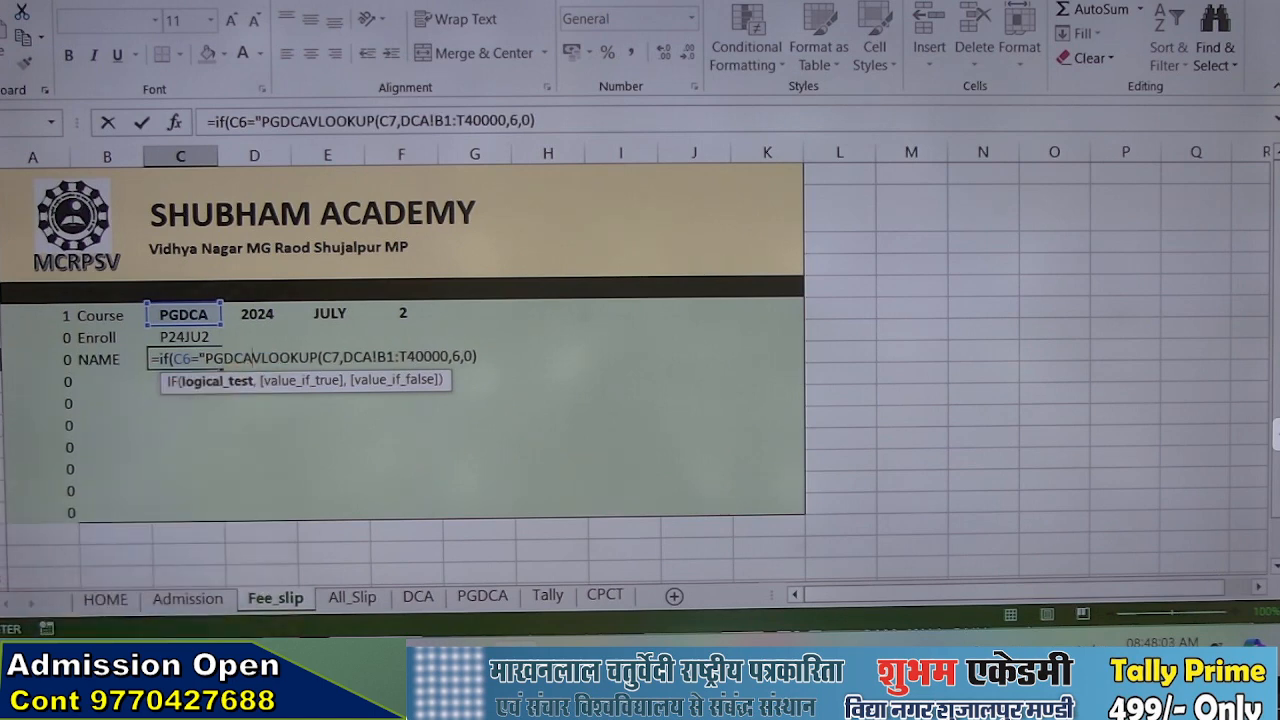
Complete the IF condition as C6="DCA", with the existing DCA lookup as its true value, and commit the formula
{"action": "key", "text": "BackSpace"}
{"action": "key", "text": "BackSpace"}
{"action": "key", "text": "BackSpace"}
{"action": "key", "text": "BackSpace"}
{"action": "key", "text": "BackSpace"}
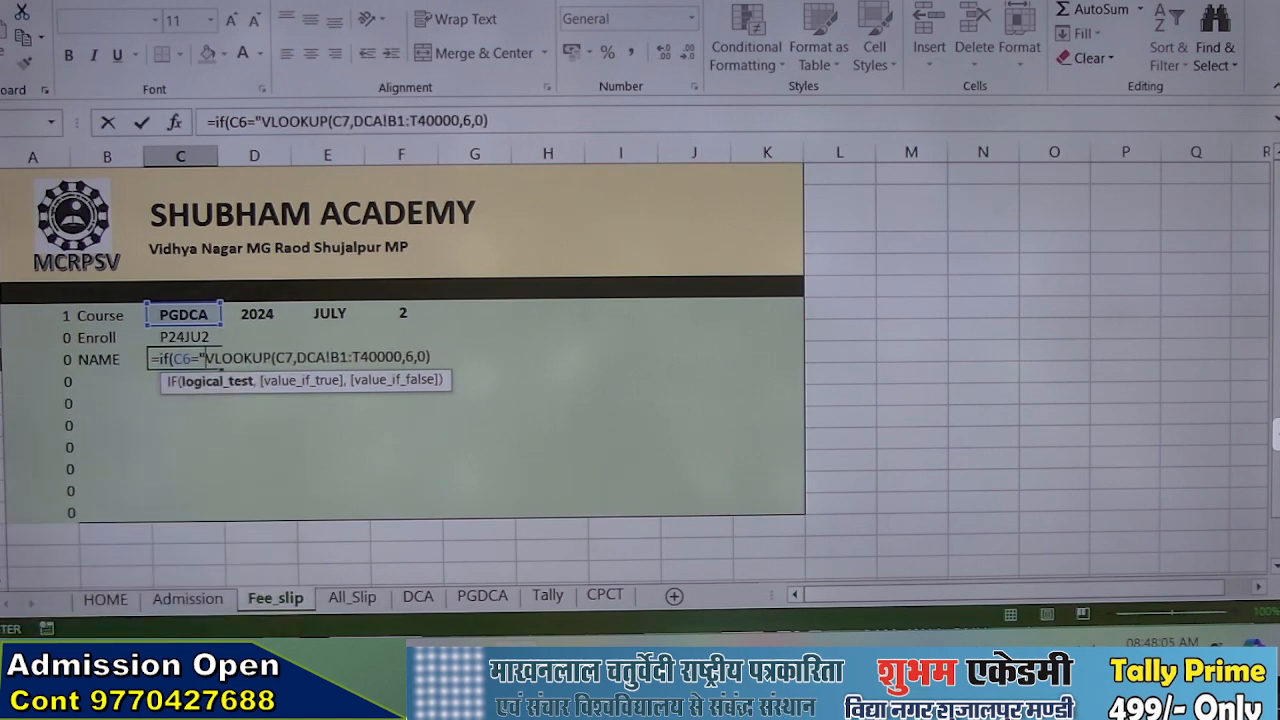
{"action": "type", "text": "DCA"}
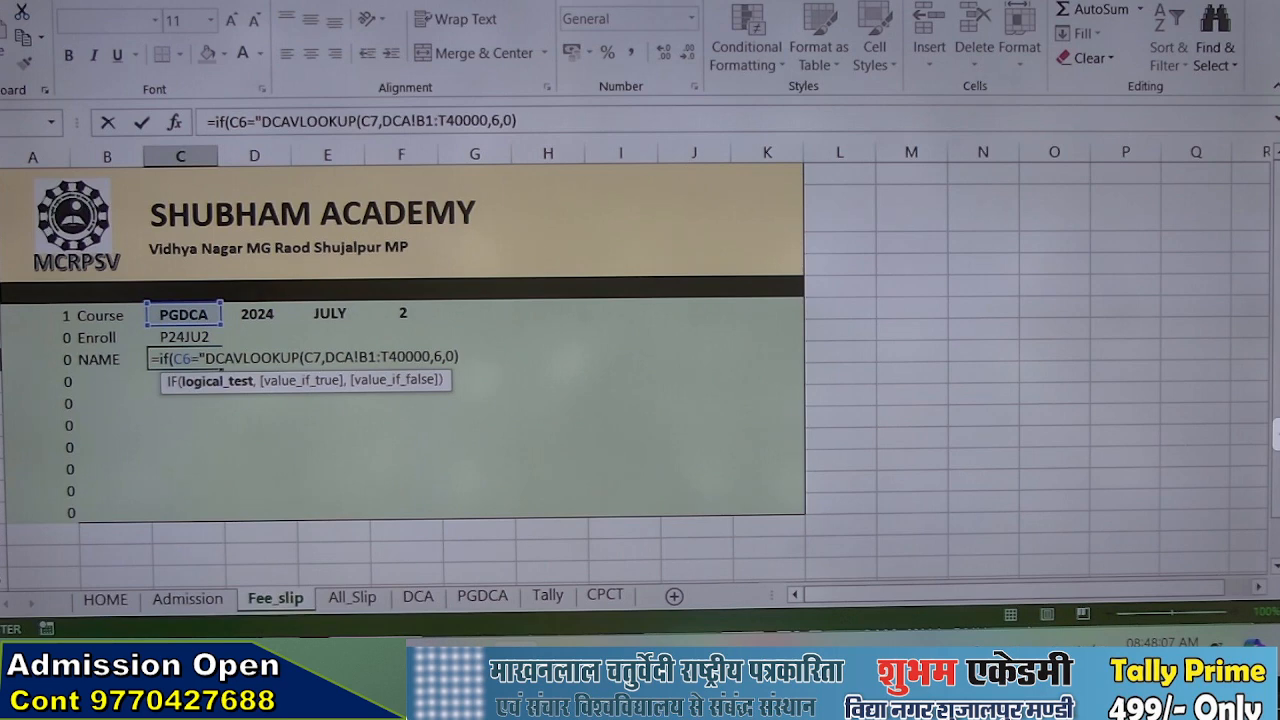
{"action": "type", "text": "\""}
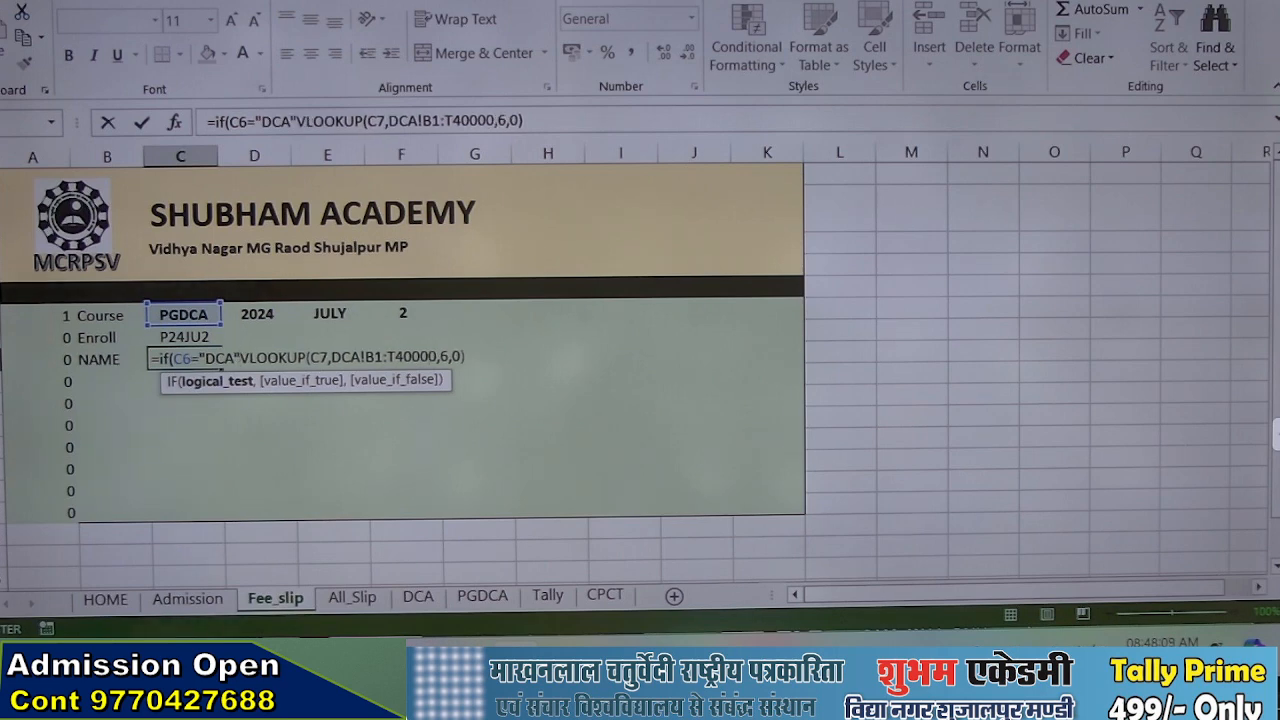
{"action": "type", "text": ","}
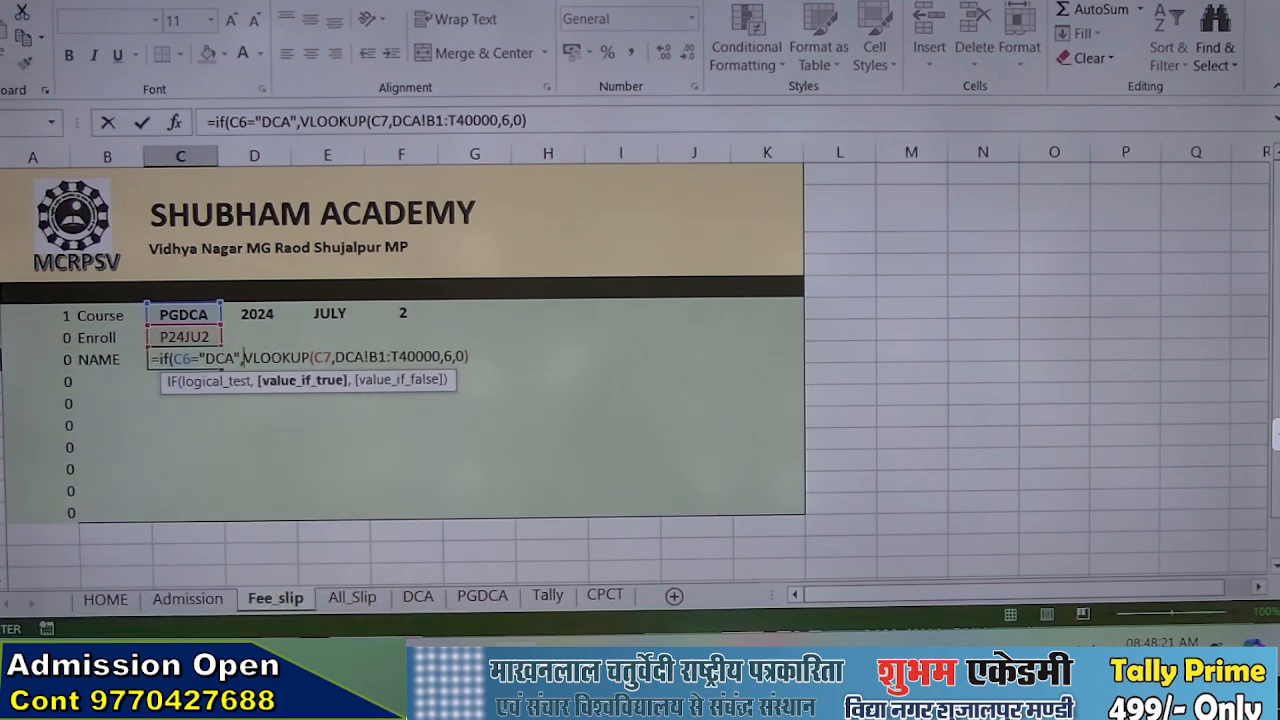
{"action": "key", "text": "Return"}
{"action": "key", "text": "Return"}
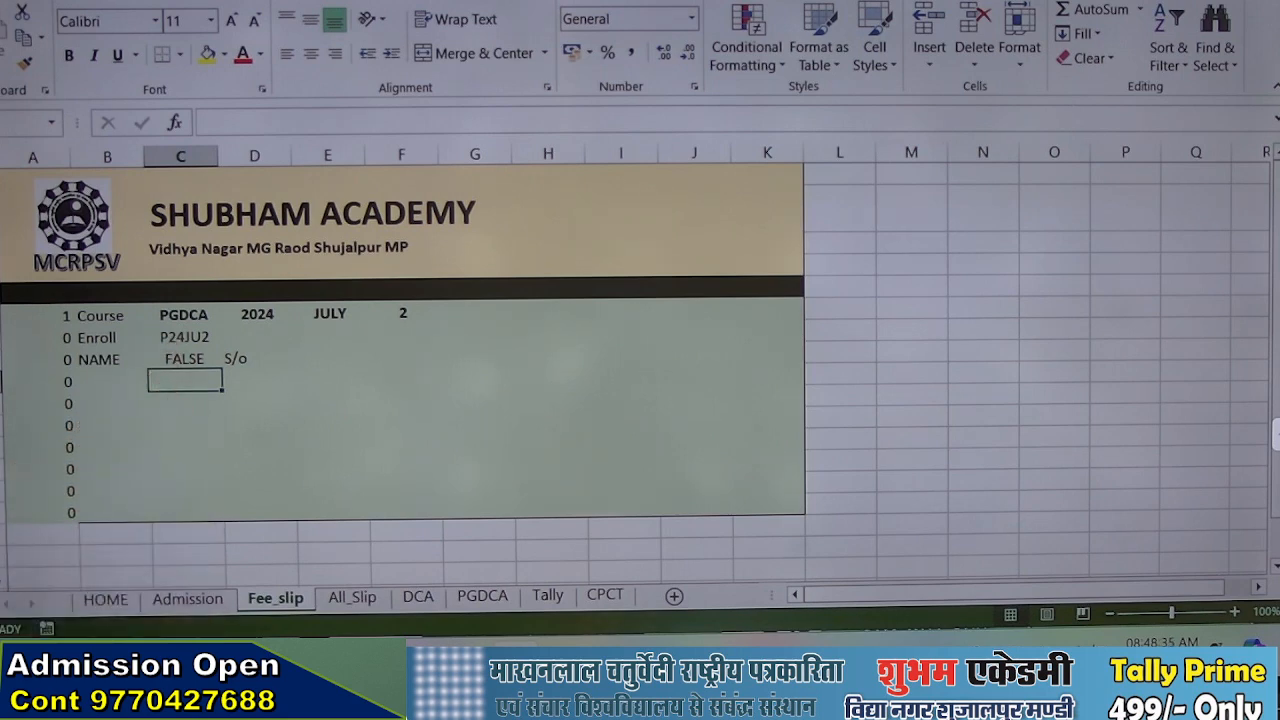
Duplicate the VLOOKUP(C7,DCA!B1:T40000,6,0) expression in C8 as the IF's value-if-false argument
{"action": "left_click", "coordinate": [170, 352]}
{"action": "double_click", "coordinate": [188, 352]}
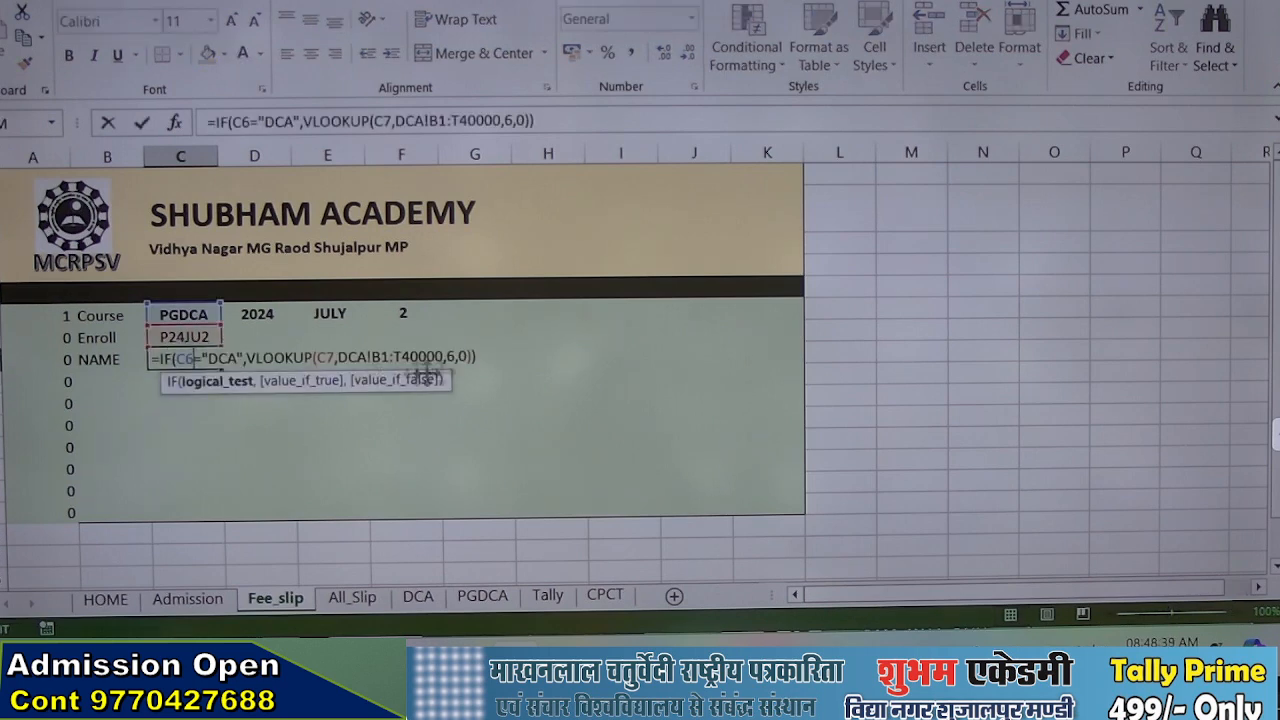
{"action": "left_click", "coordinate": [470, 356]}
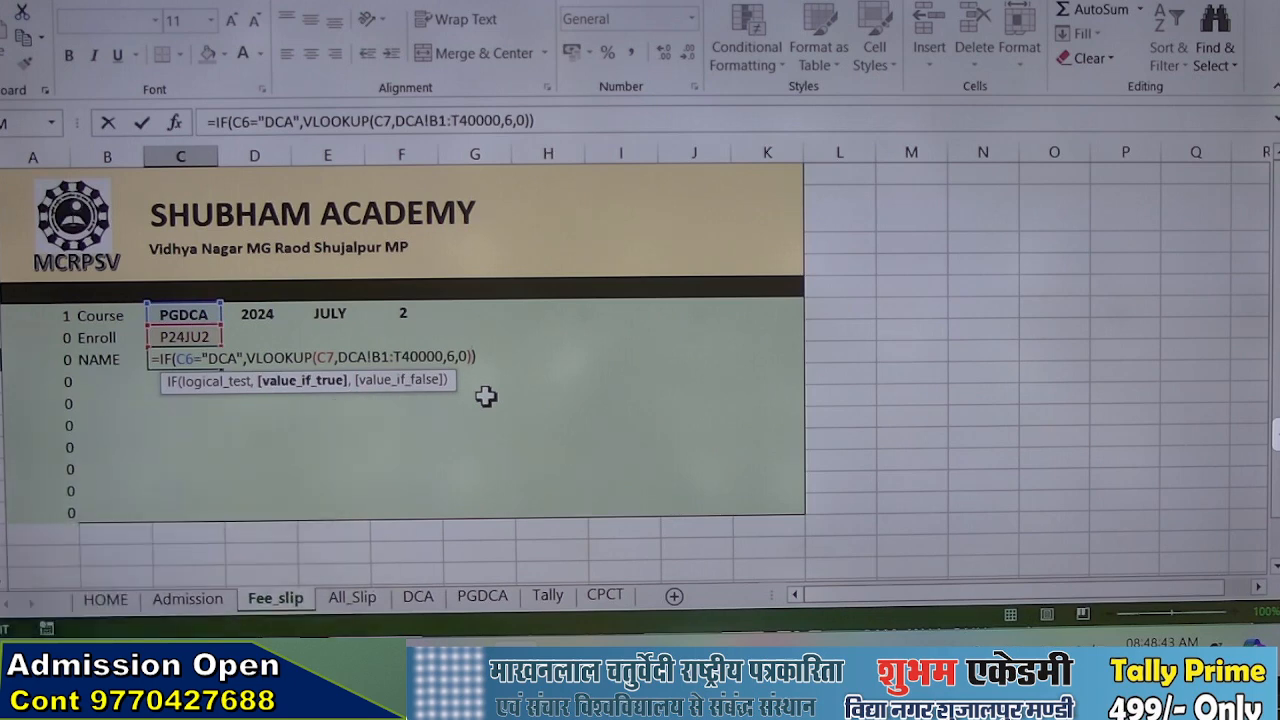
{"action": "type", "text": ","}
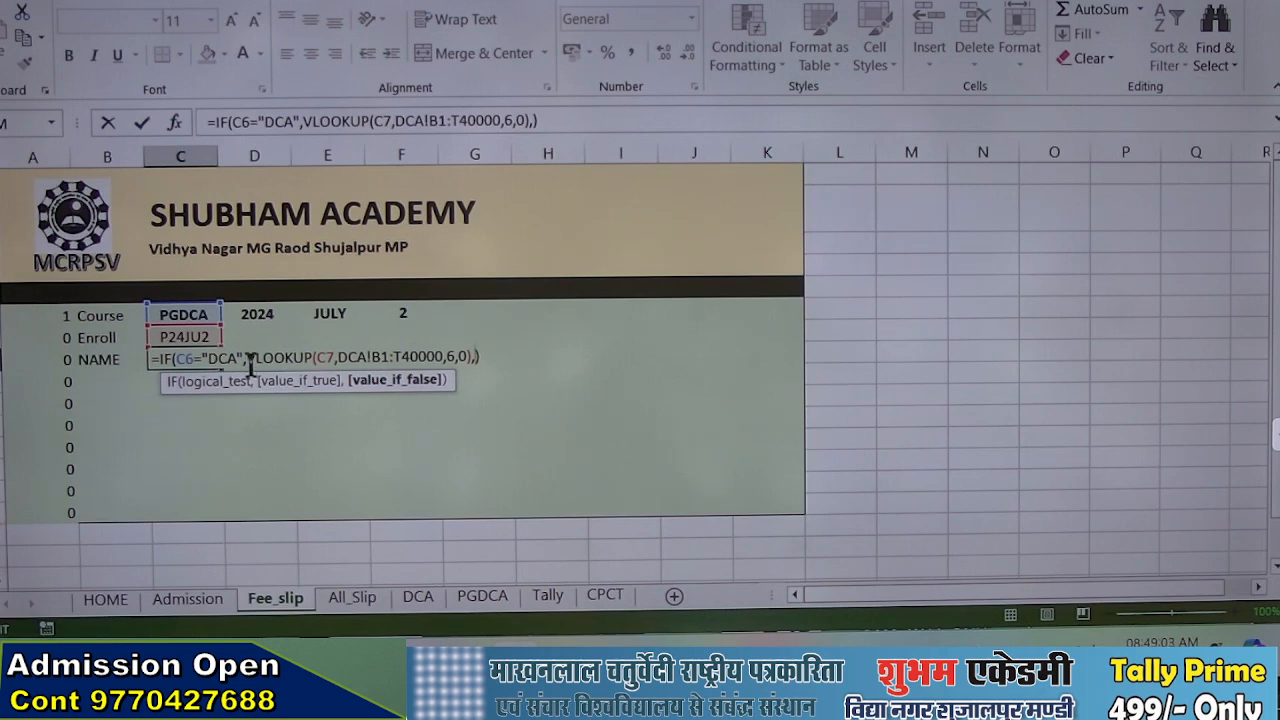
{"action": "left_click_drag", "start_coordinate": [297, 366], "coordinate": [401, 356]}
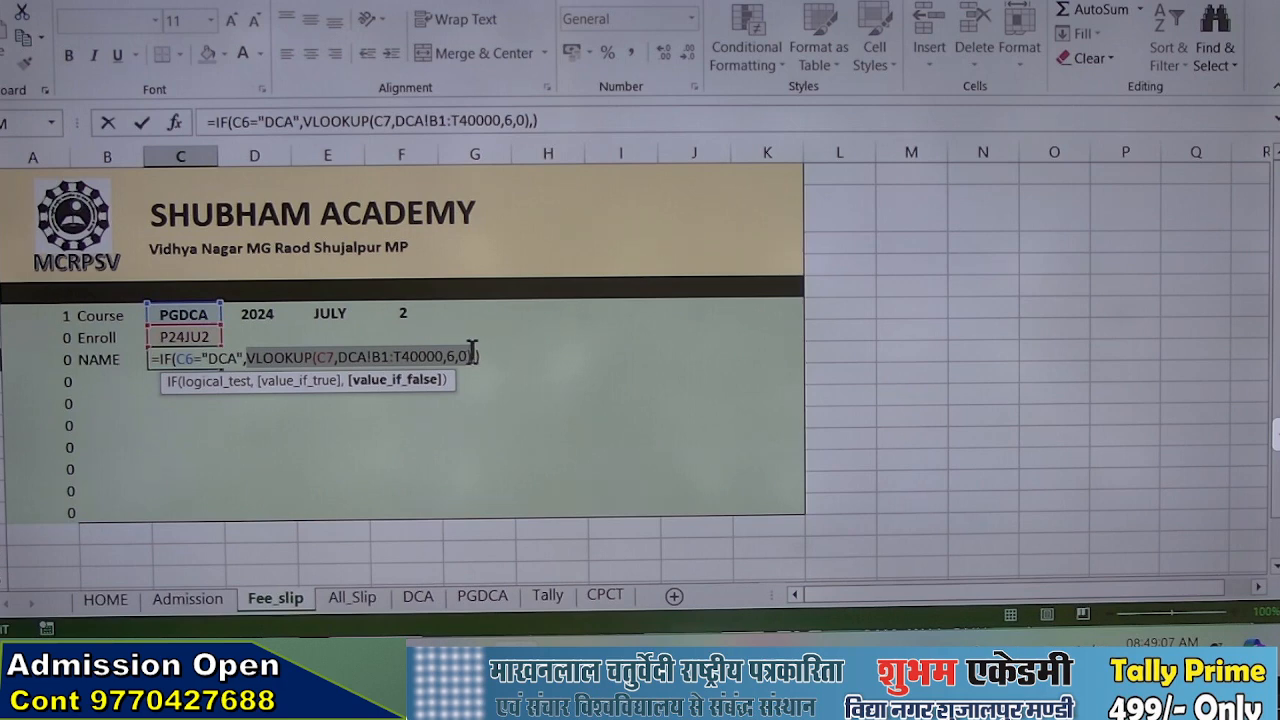
{"action": "left_click_drag", "start_coordinate": [472, 352], "coordinate": [467, 357]}
{"action": "key", "text": "ctrl+c"}
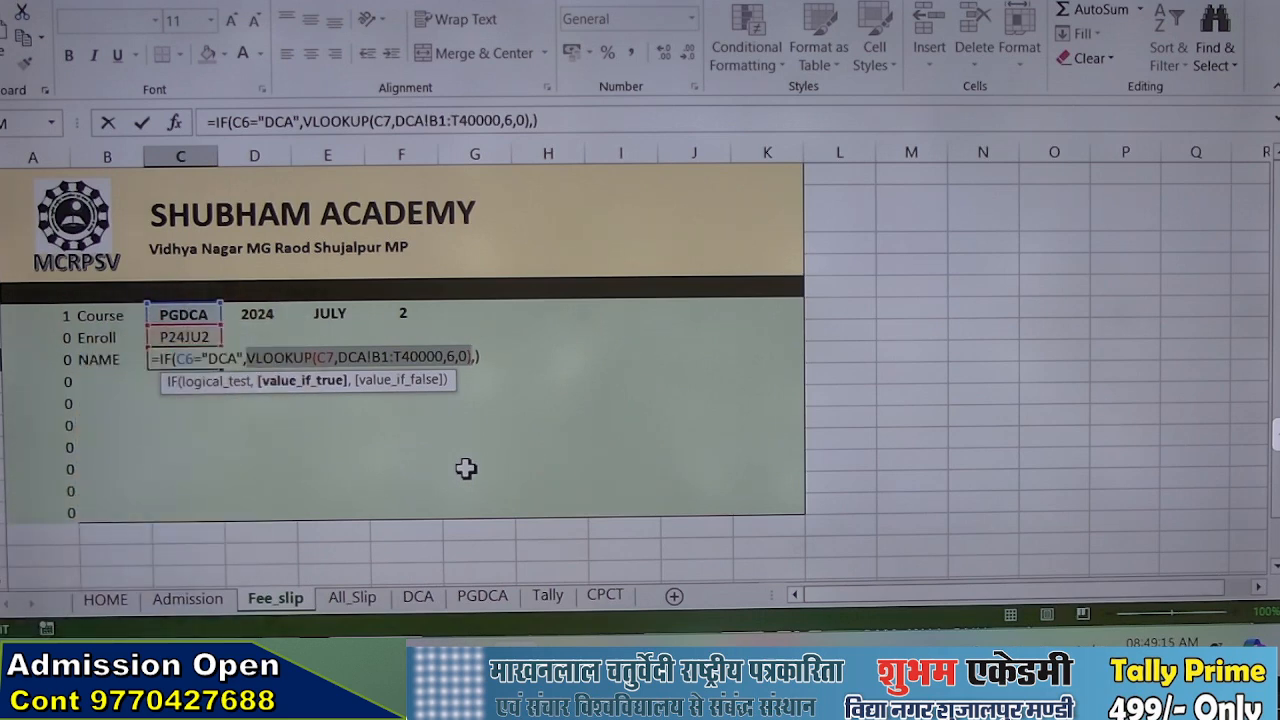
{"action": "key", "text": "Right"}
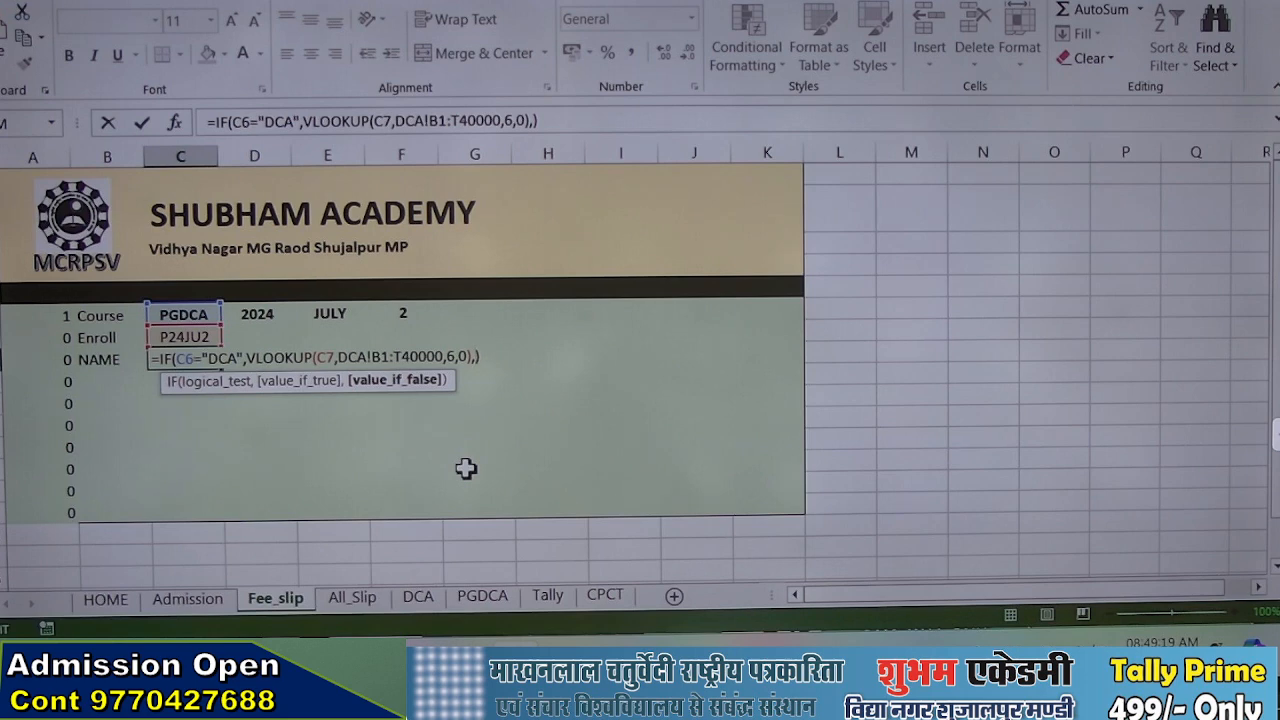
{"action": "key", "text": "ctrl+v"}
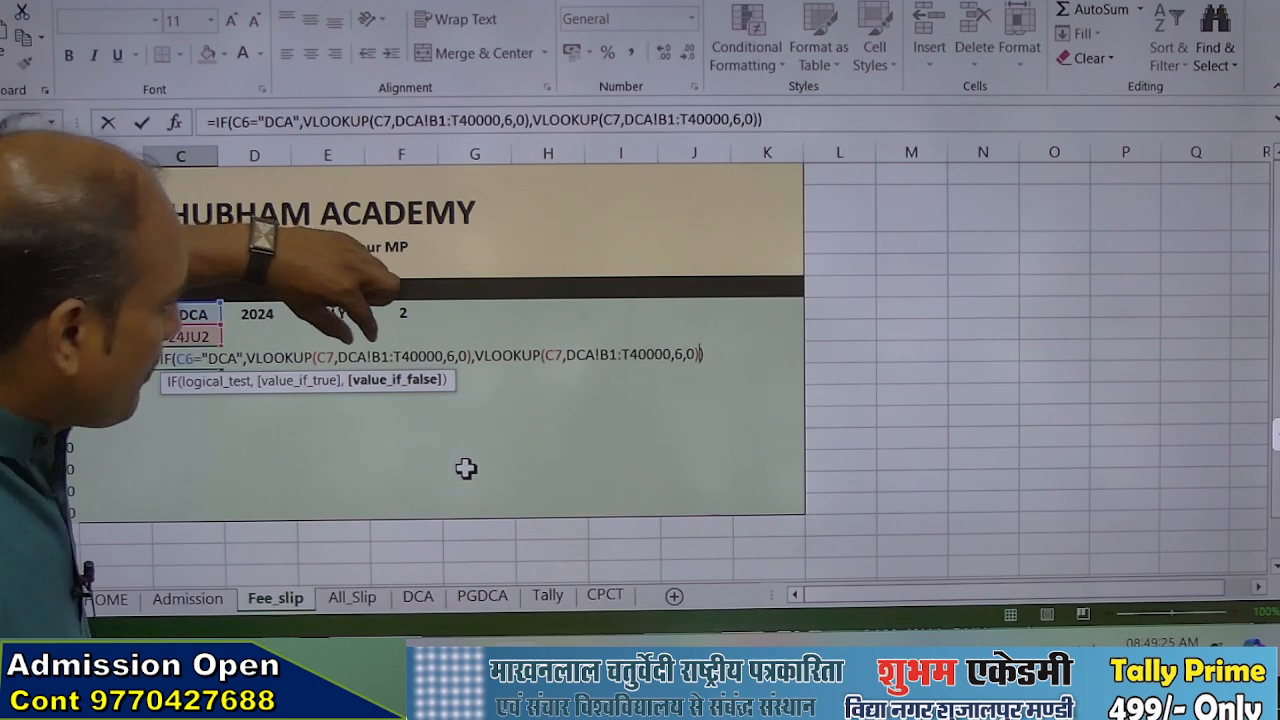
Point the second VLOOKUP in C8 to the PGDCA sheet's range B1:T40000 and commit the formula
{"action": "left_click", "coordinate": [567, 357]}
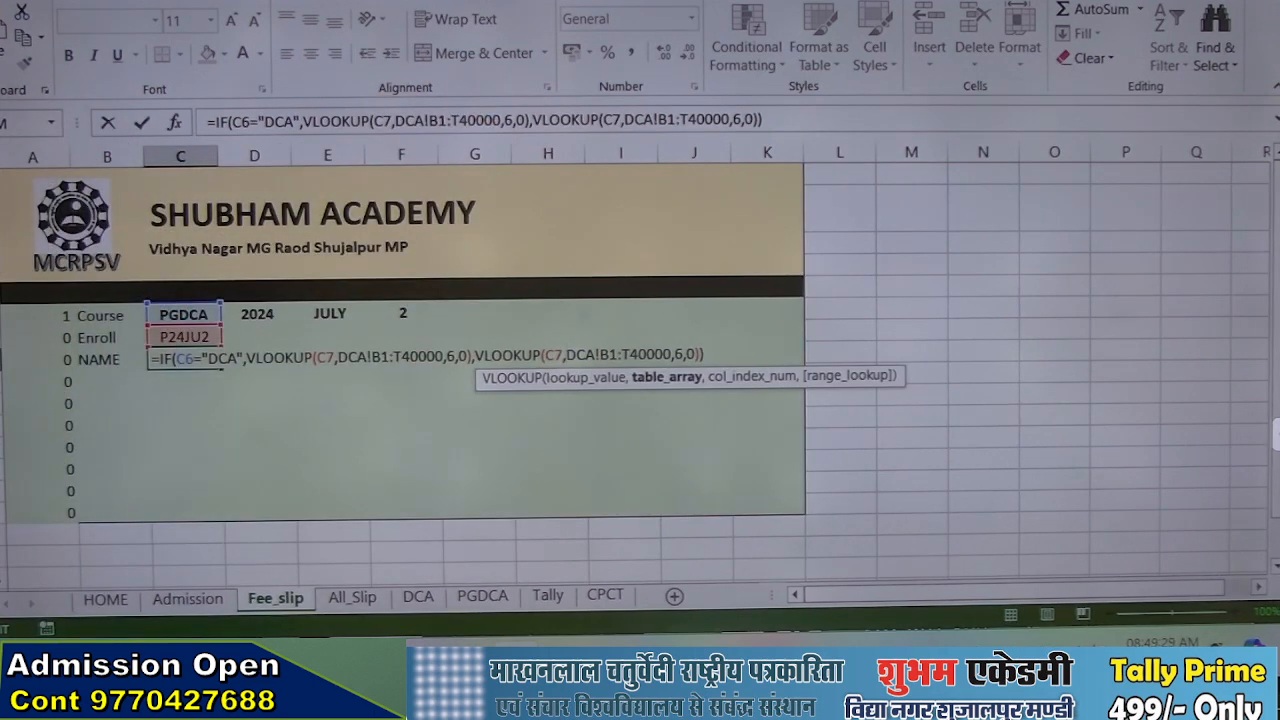
{"action": "type", "text": "PG"}
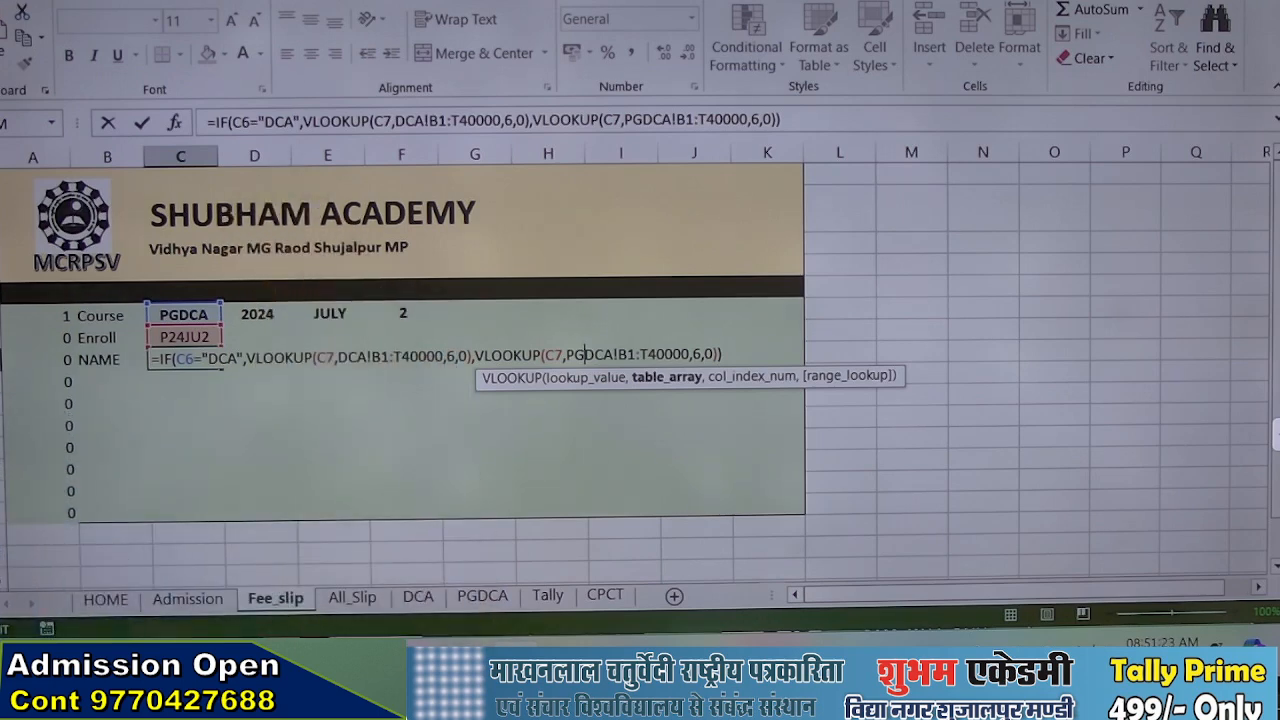
{"action": "key", "text": "Return"}
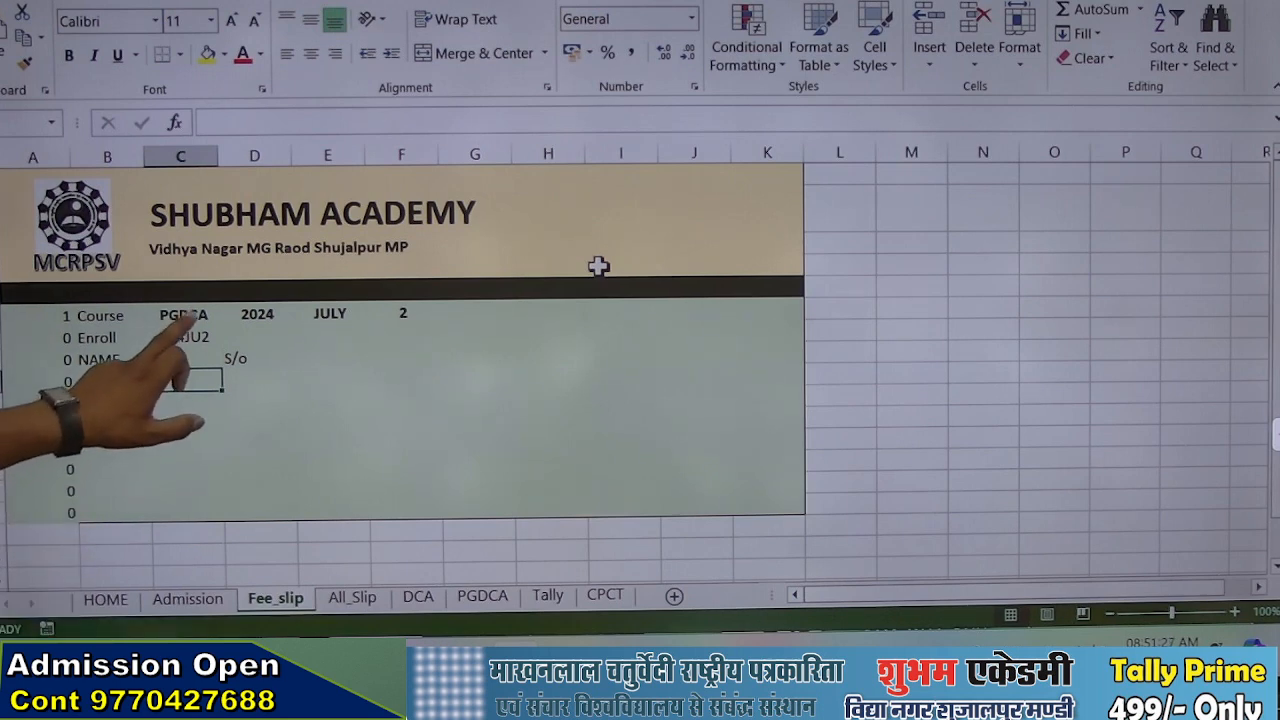
Test the name lookup by switching the Course selection in C6 to DCA and finally to CPCT
{"action": "left_click", "coordinate": [184, 314]}
{"action": "left_click", "coordinate": [184, 314]}
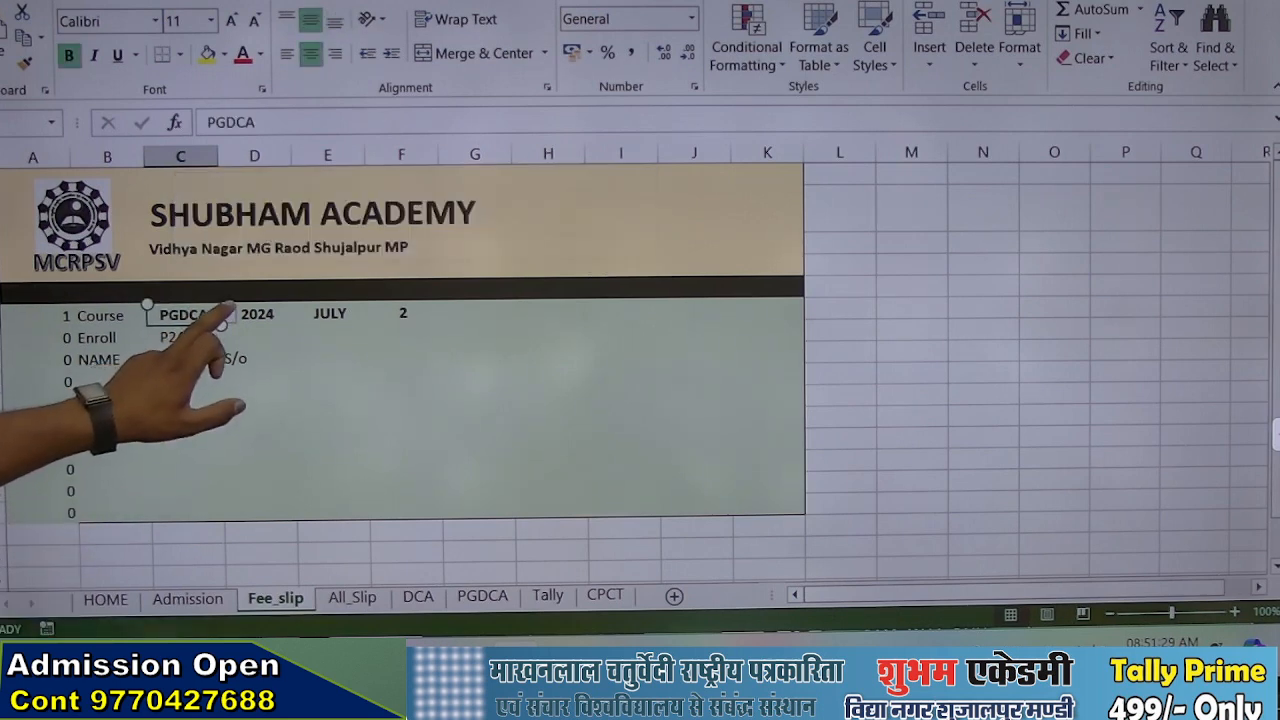
{"action": "left_click", "coordinate": [226, 314]}
{"action": "left_click_drag", "start_coordinate": [228, 368], "coordinate": [224, 338]}
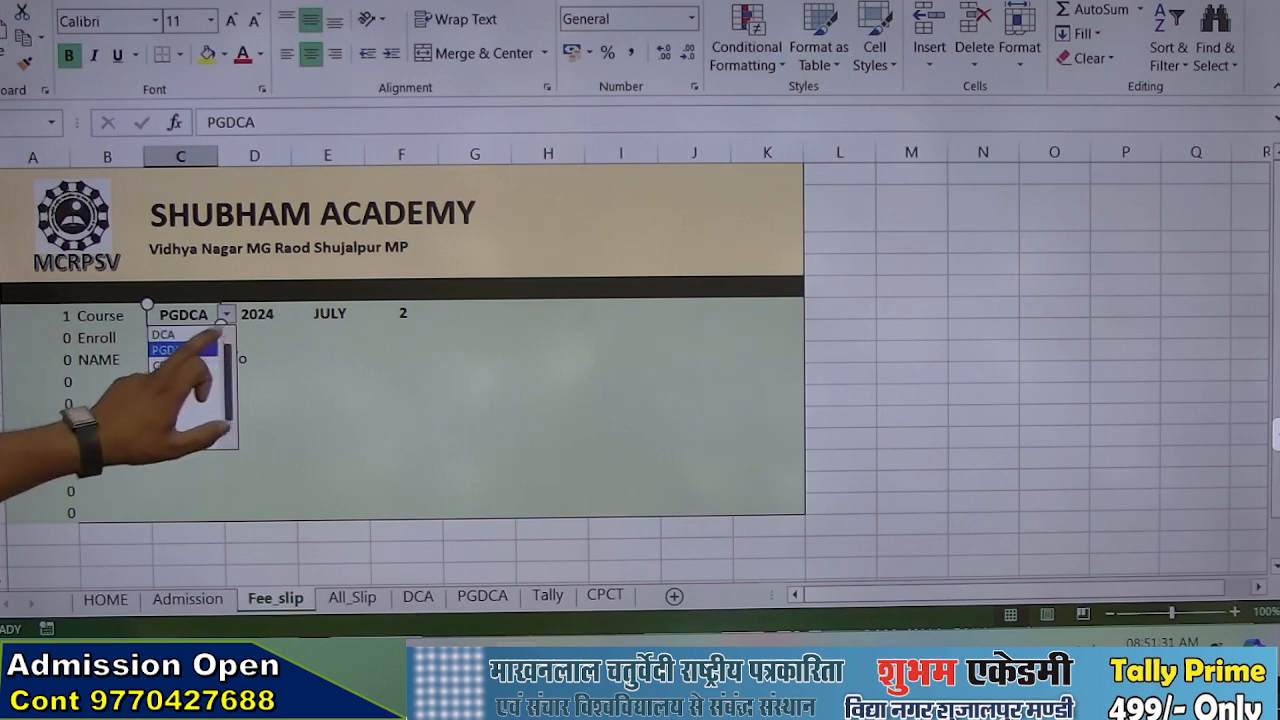
{"action": "left_click", "coordinate": [182, 350]}
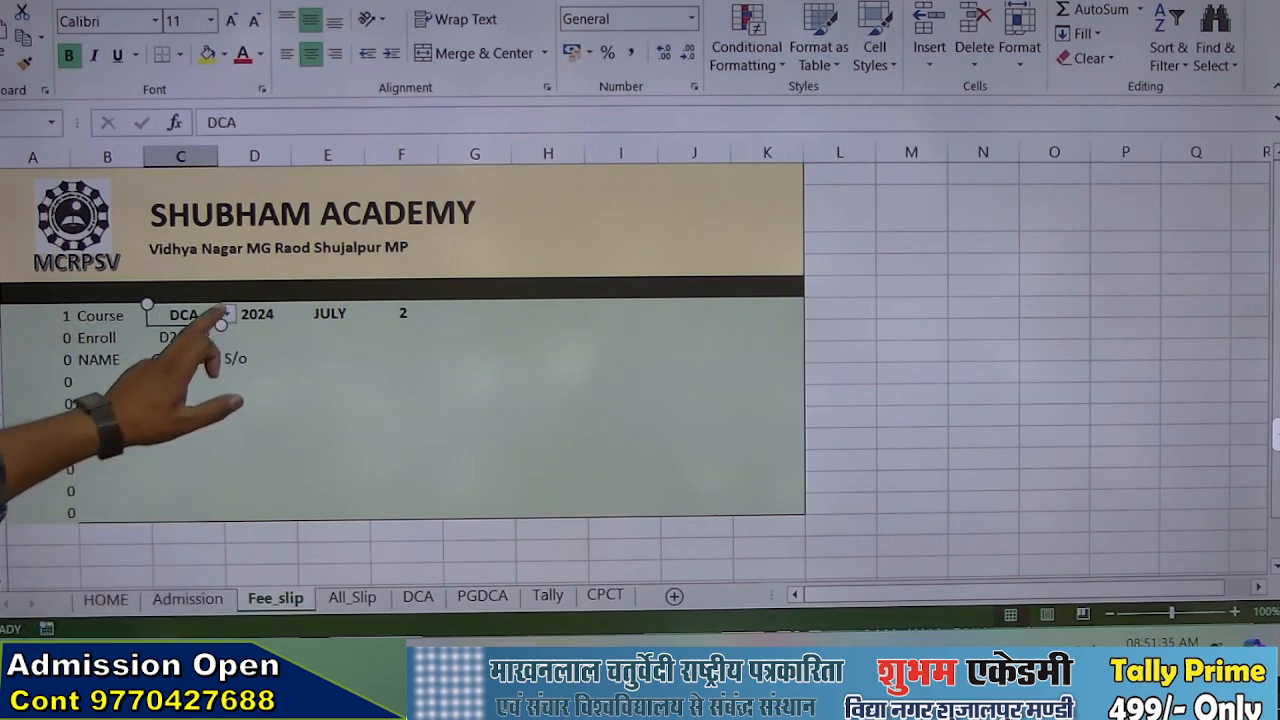
{"action": "left_click", "coordinate": [226, 314]}
{"action": "left_click", "coordinate": [168, 365]}
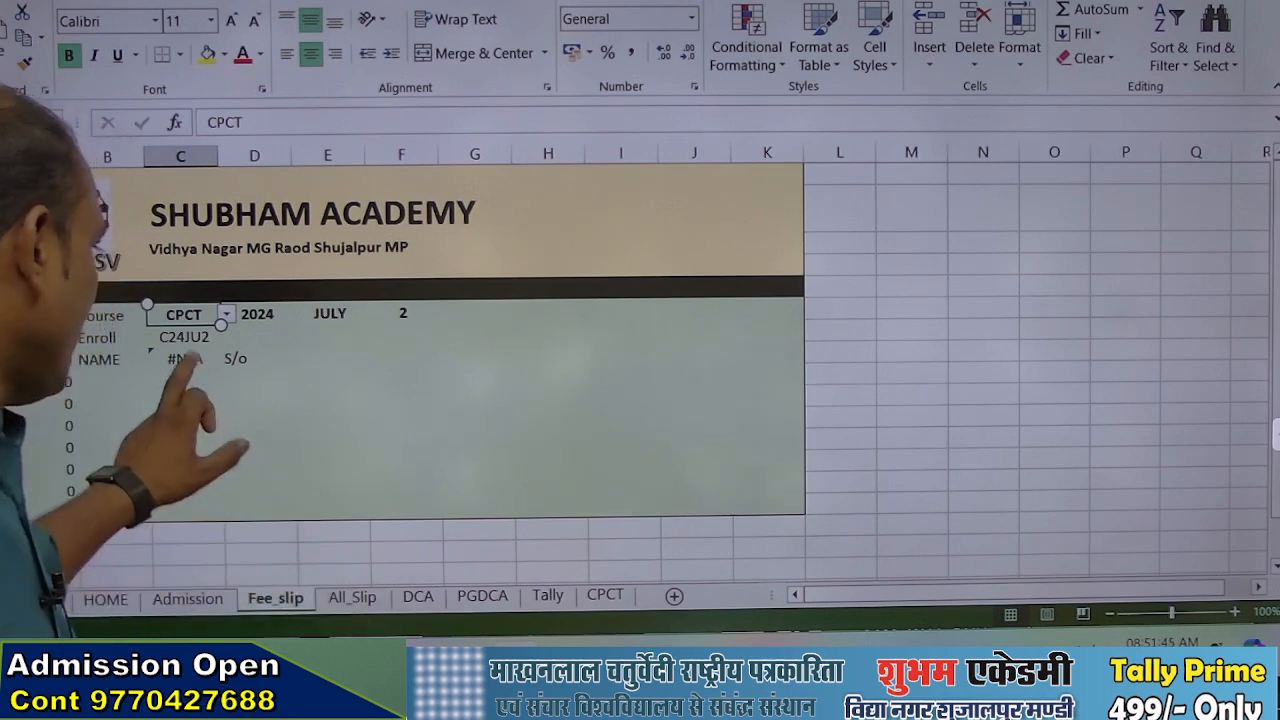
Nest a second IF in C8's value-if-false argument, with condition C6="PGDCA" and the existing PGDCA VLOOKUP as its true value
{"action": "left_click", "coordinate": [186, 359]}
{"action": "double_click", "coordinate": [184, 360]}
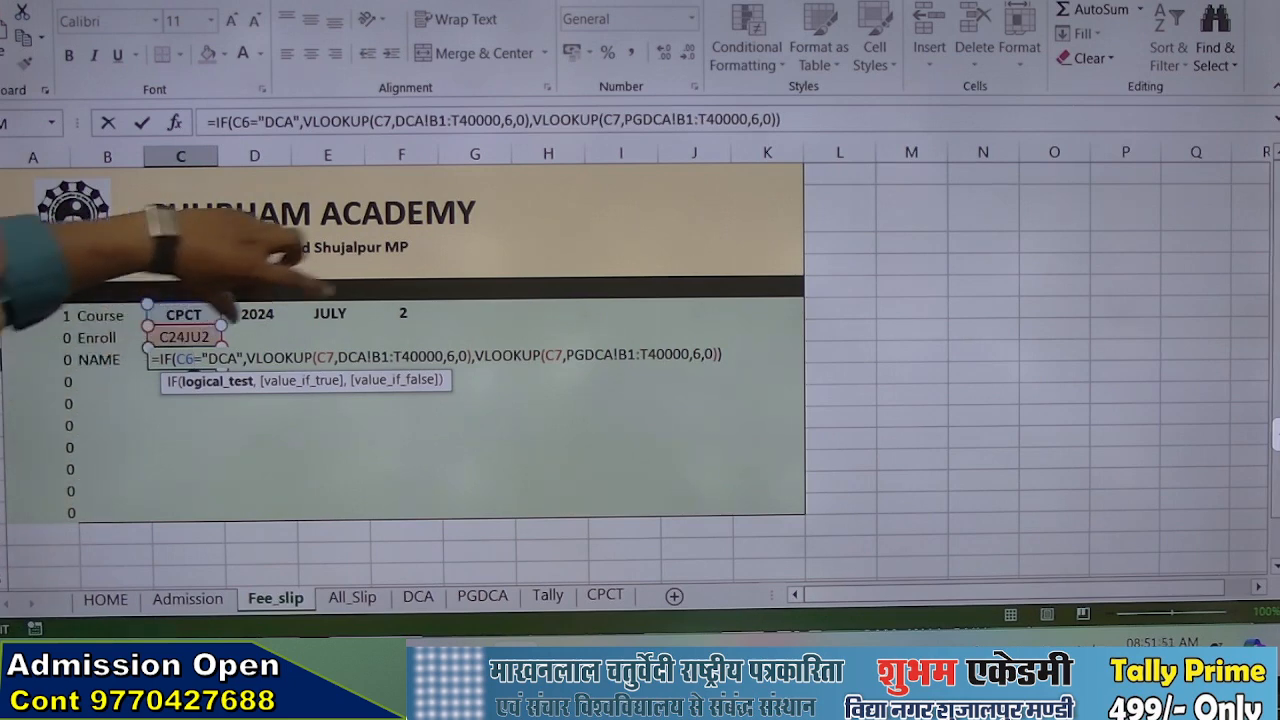
{"action": "left_click", "coordinate": [475, 376]}
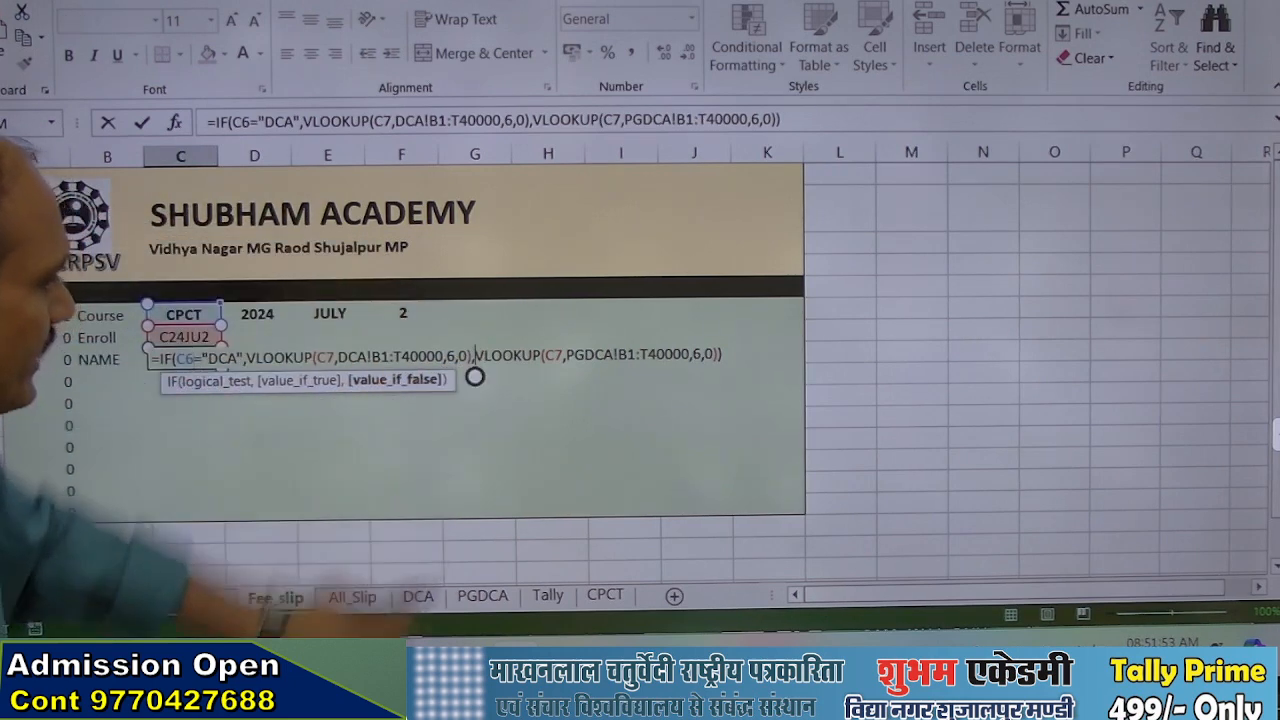
{"action": "type", "text": "if("}
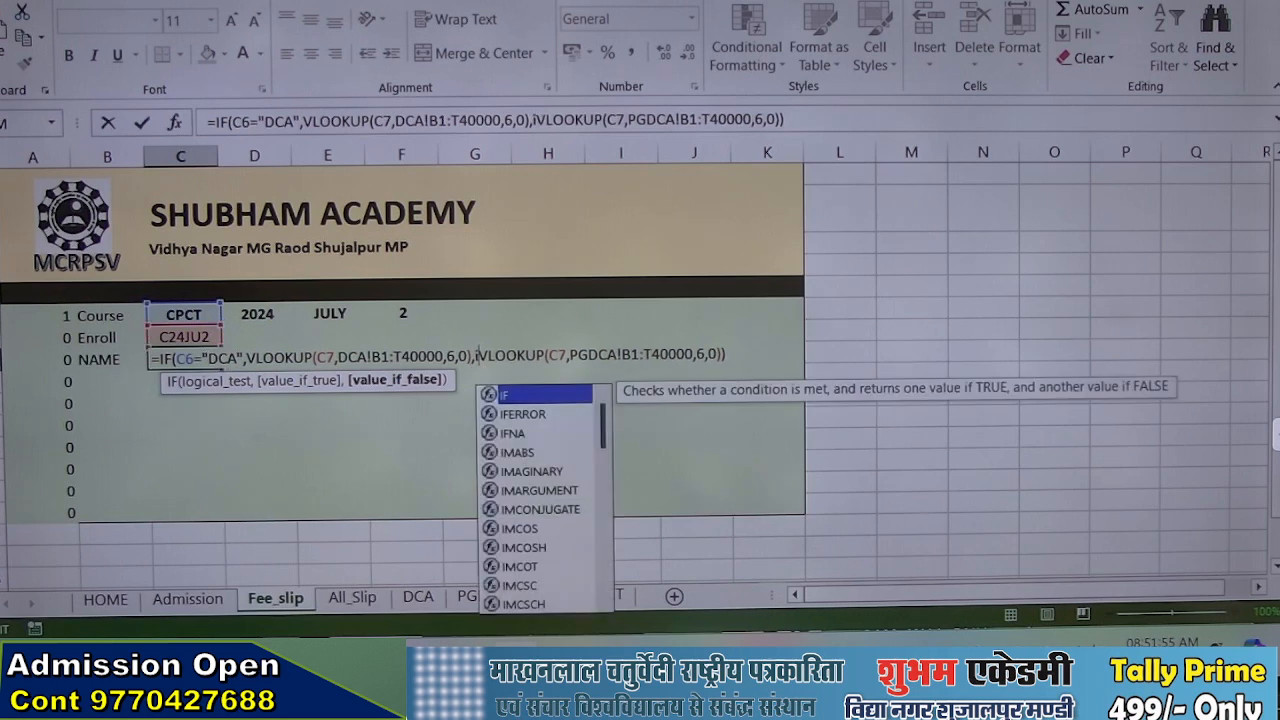
{"action": "left_click", "coordinate": [183, 314]}
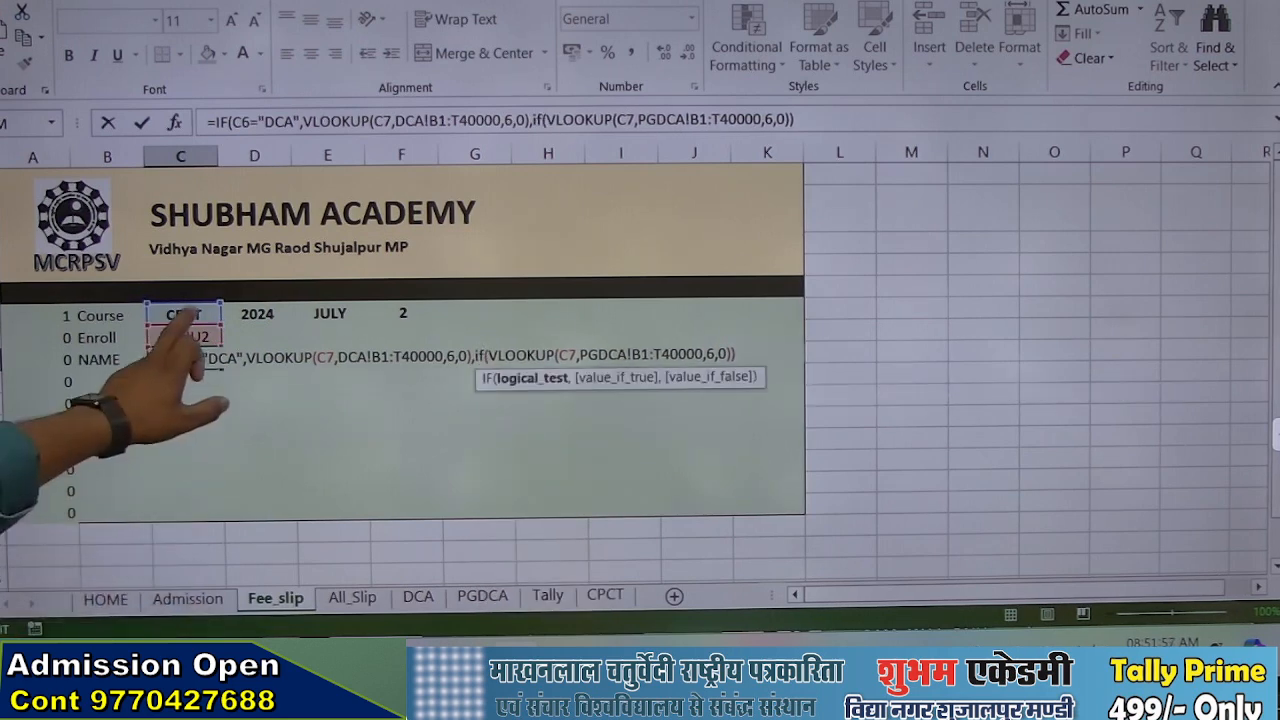
{"action": "type", "text": "=\"PGD"}
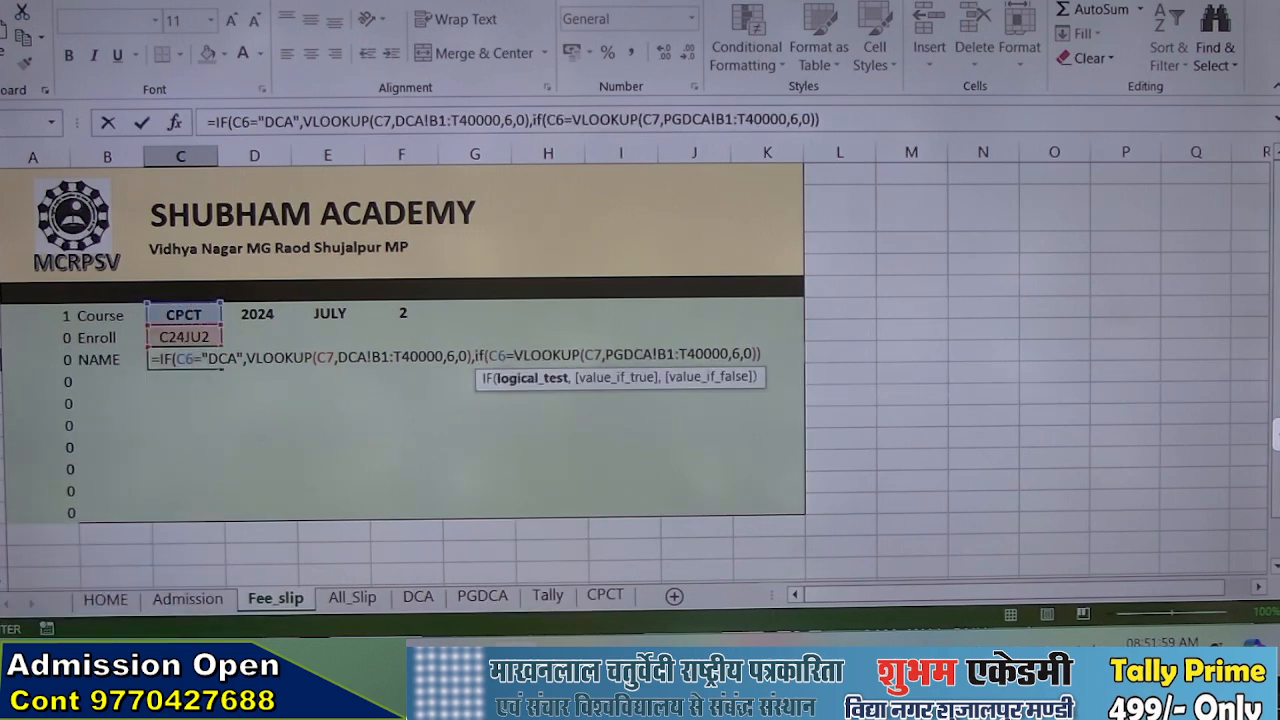
{"action": "type", "text": "CA"}
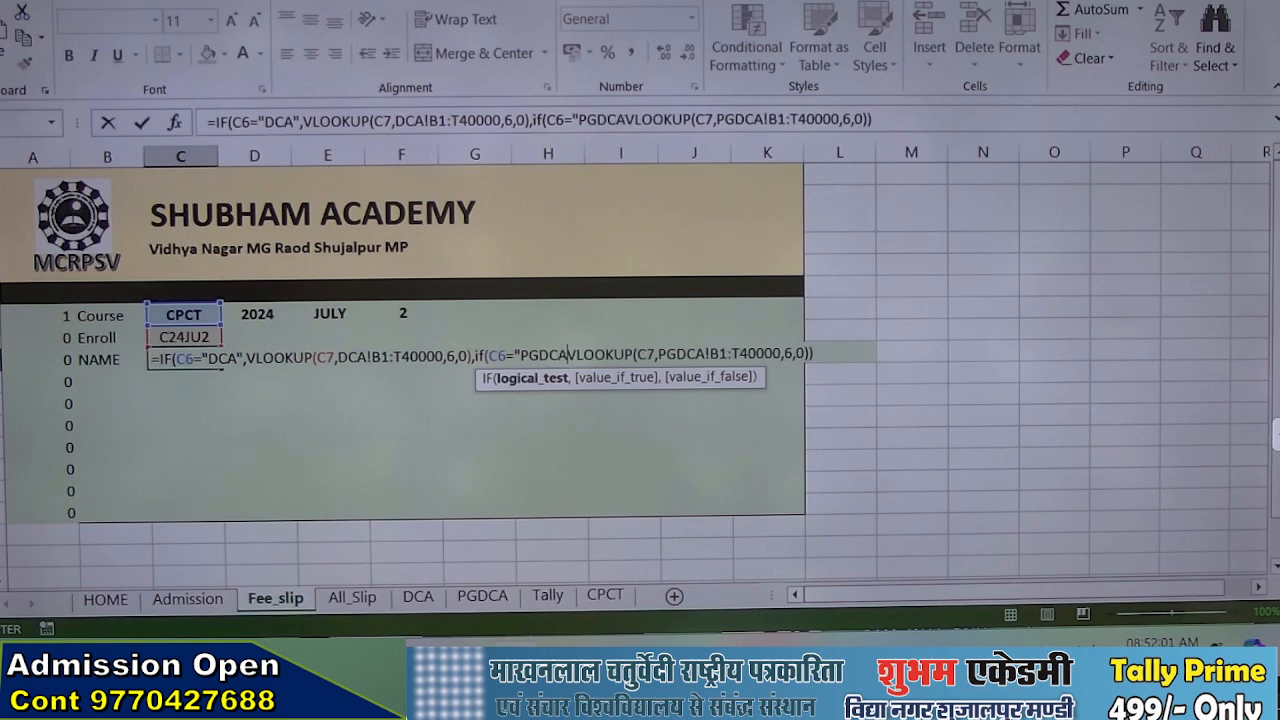
{"action": "type", "text": "\""}
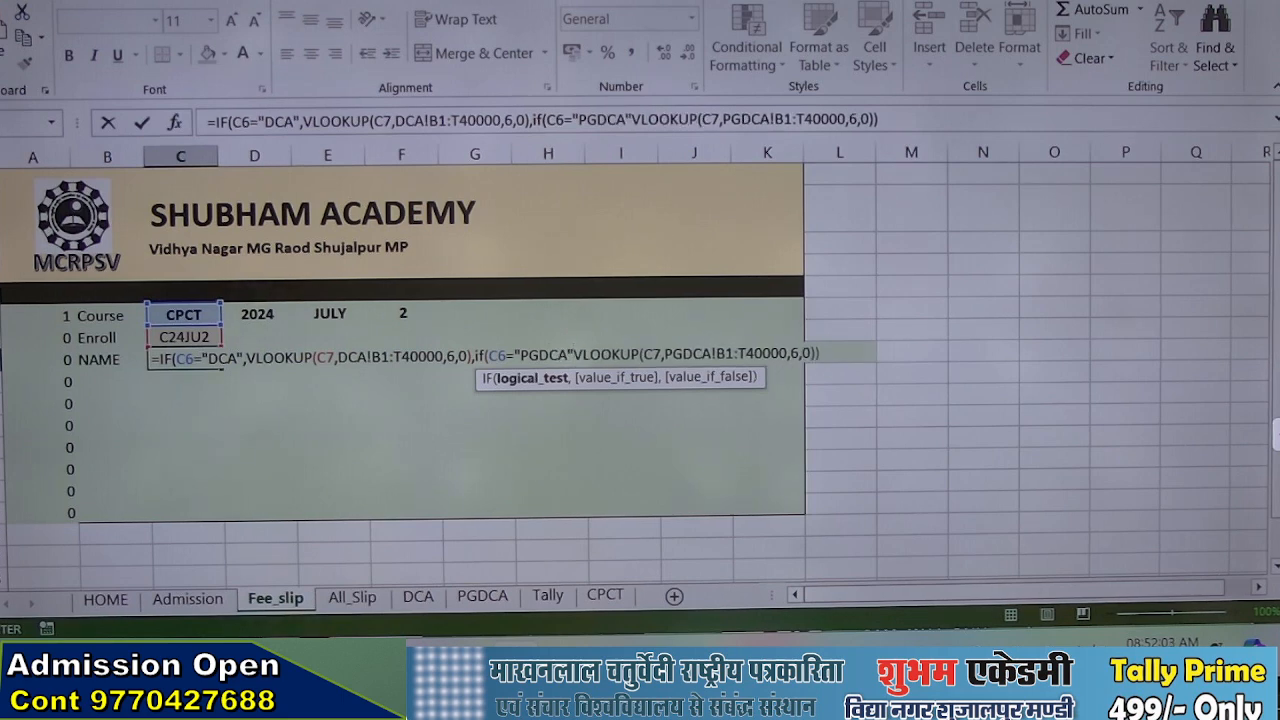
{"action": "type", "text": ","}
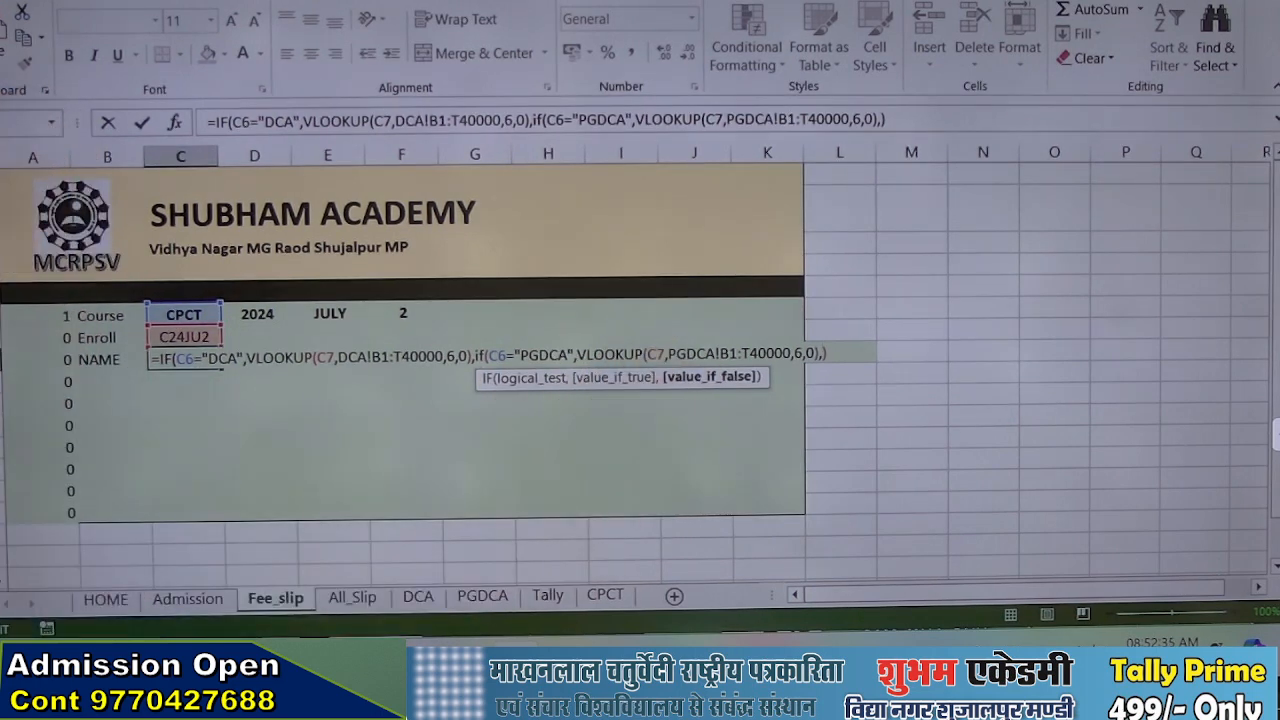
Add a third nested IF to C8 with condition C6="CPCT" and a copy of VLOOKUP(C7,DCA!B1:T40000,6,0) as its true value
{"action": "type", "text": "if("}
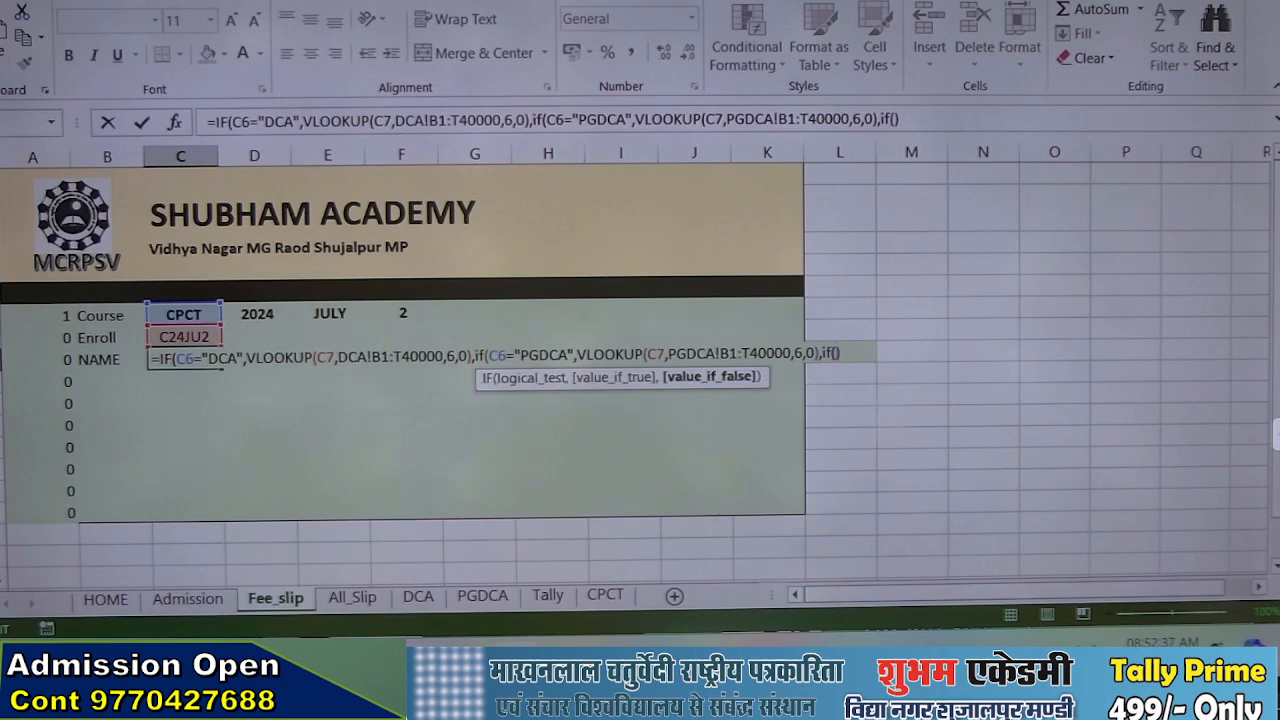
{"action": "type", "text": "c6=\"CPCT\","}
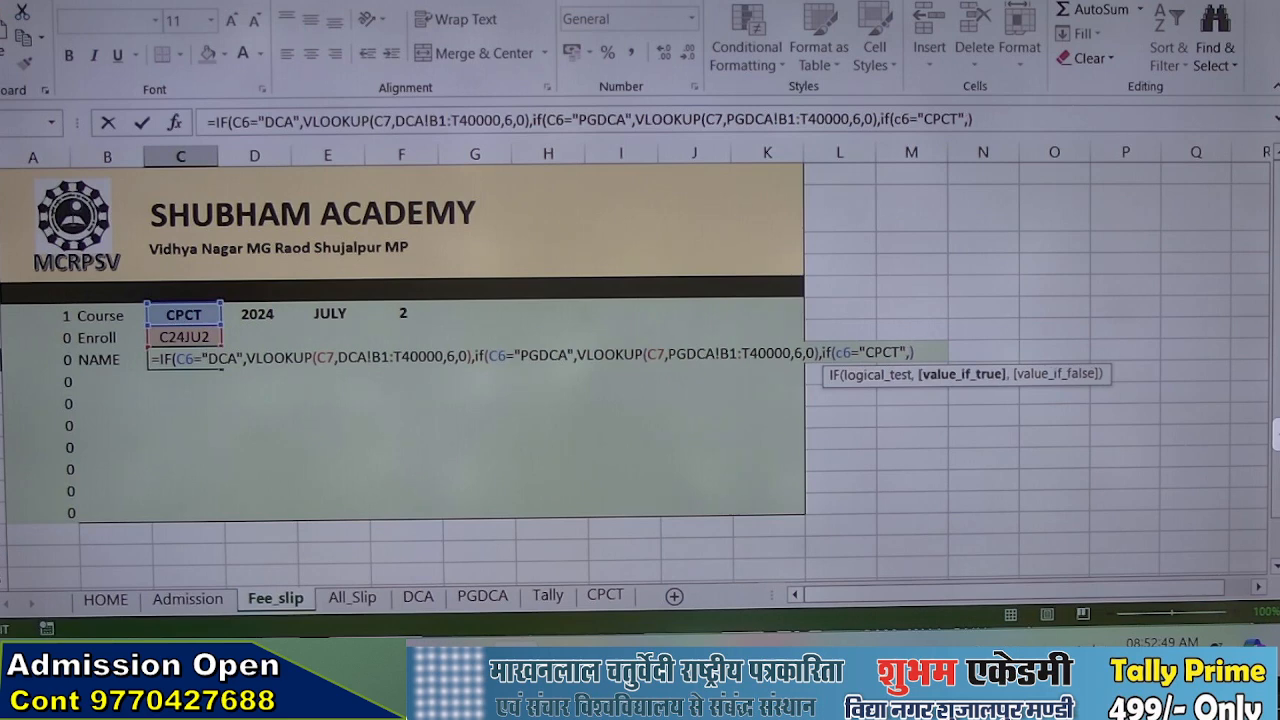
{"action": "key", "text": "ctrl+v"}
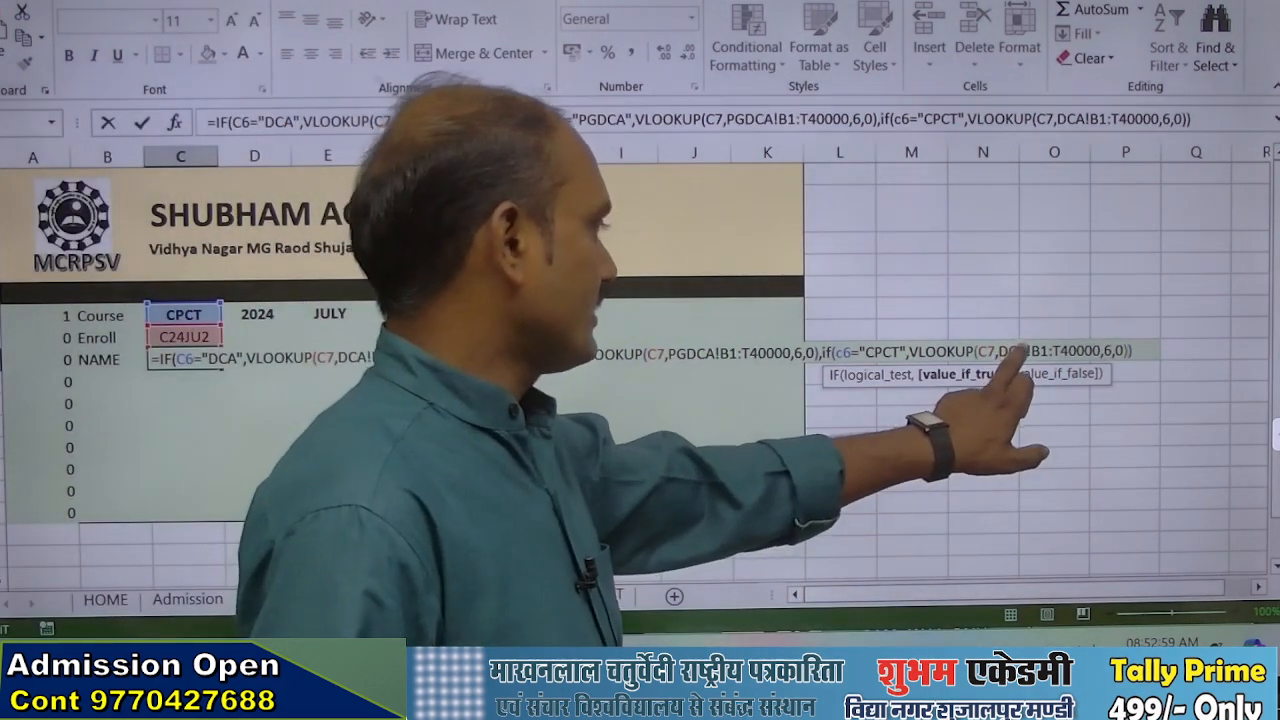
Point the third VLOOKUP in C8 to the CPCT sheet's range B1:T40000 and commit the formula, accepting the proposed parenthesis correction
{"action": "left_click", "coordinate": [1018, 352]}
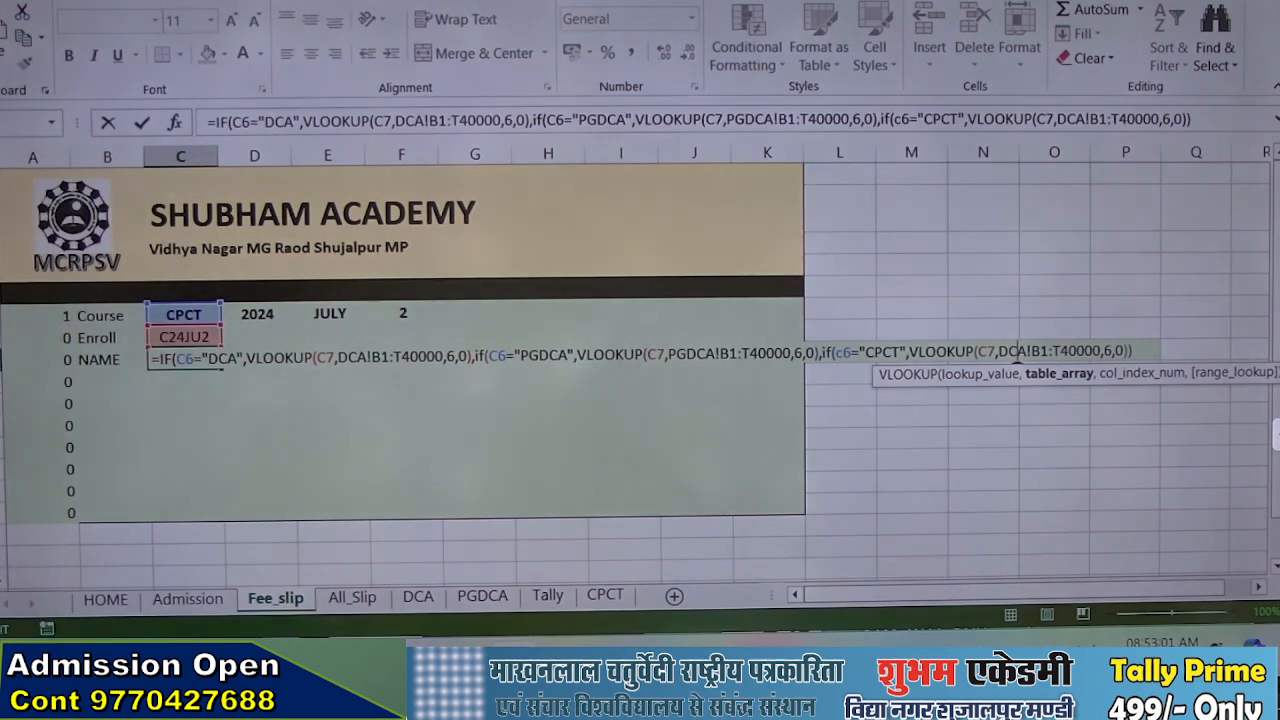
{"action": "key", "text": "End"}
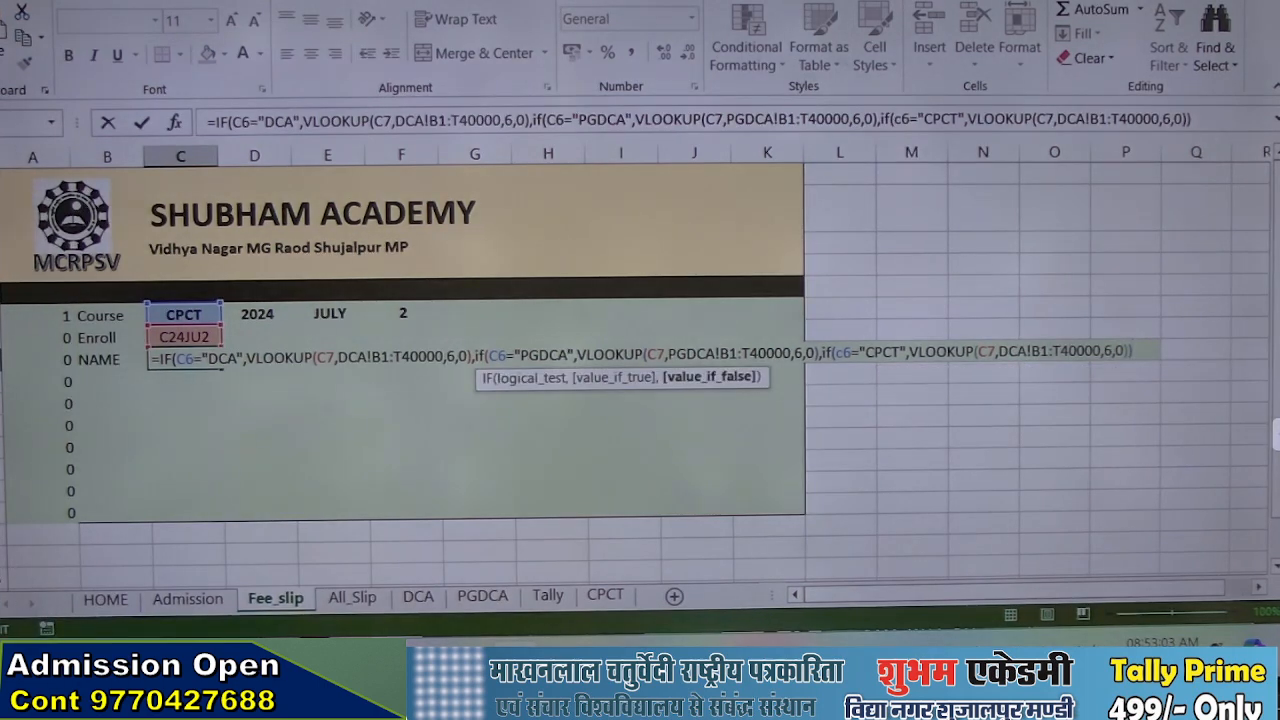
{"action": "left_click", "coordinate": [1020, 351]}
{"action": "key", "text": "BackSpace"}
{"action": "key", "text": "BackSpace"}
{"action": "key", "text": "BackSpace"}
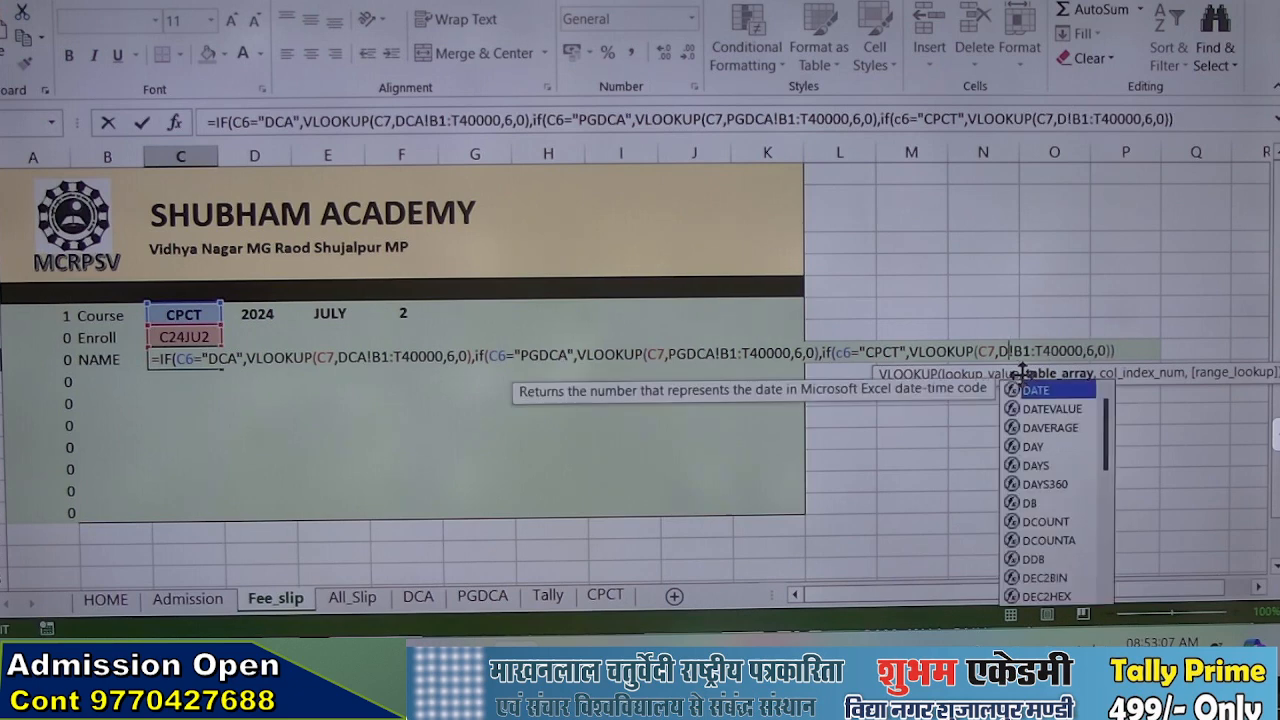
{"action": "type", "text": "CPCT"}
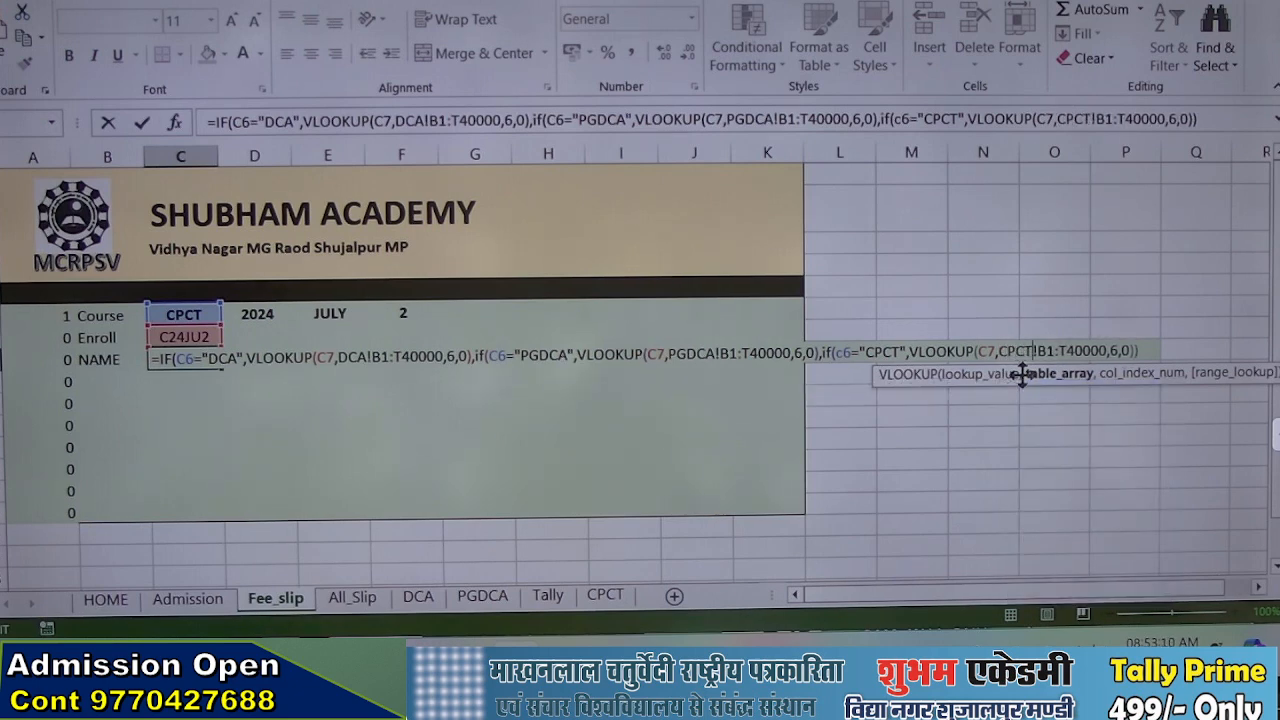
{"action": "key", "text": "Return"}
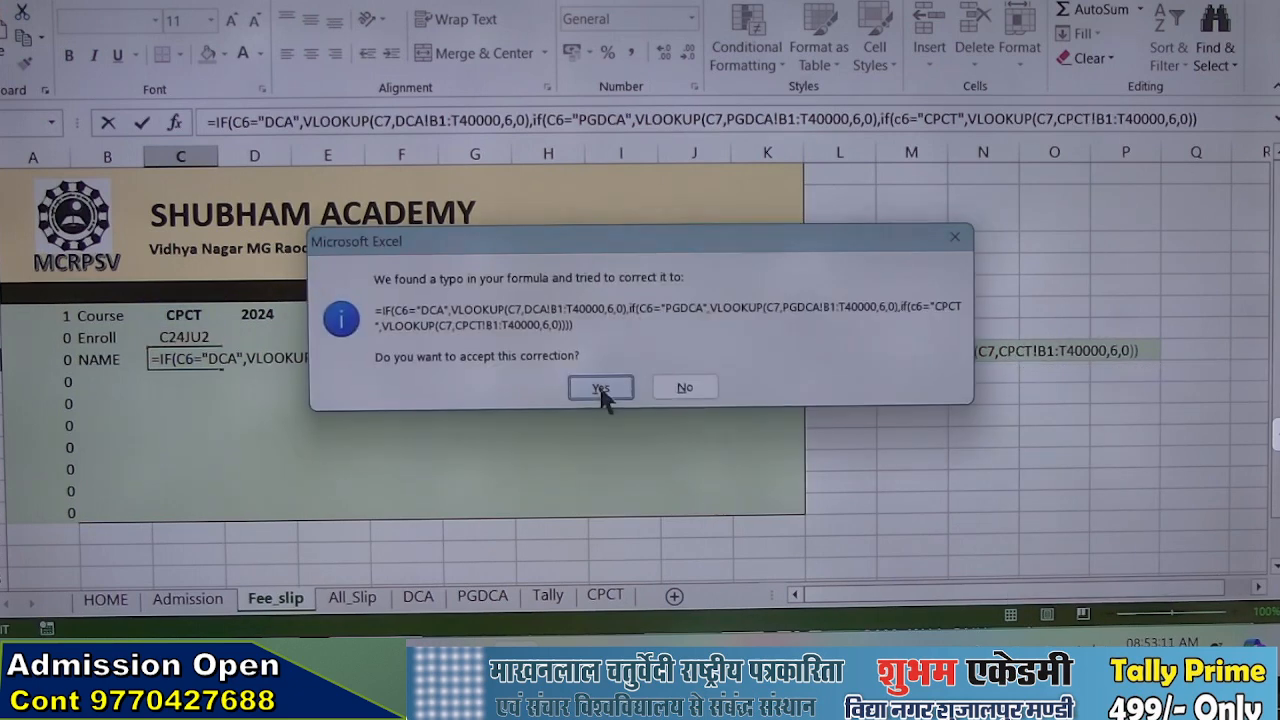
{"action": "left_click", "coordinate": [600, 390]}
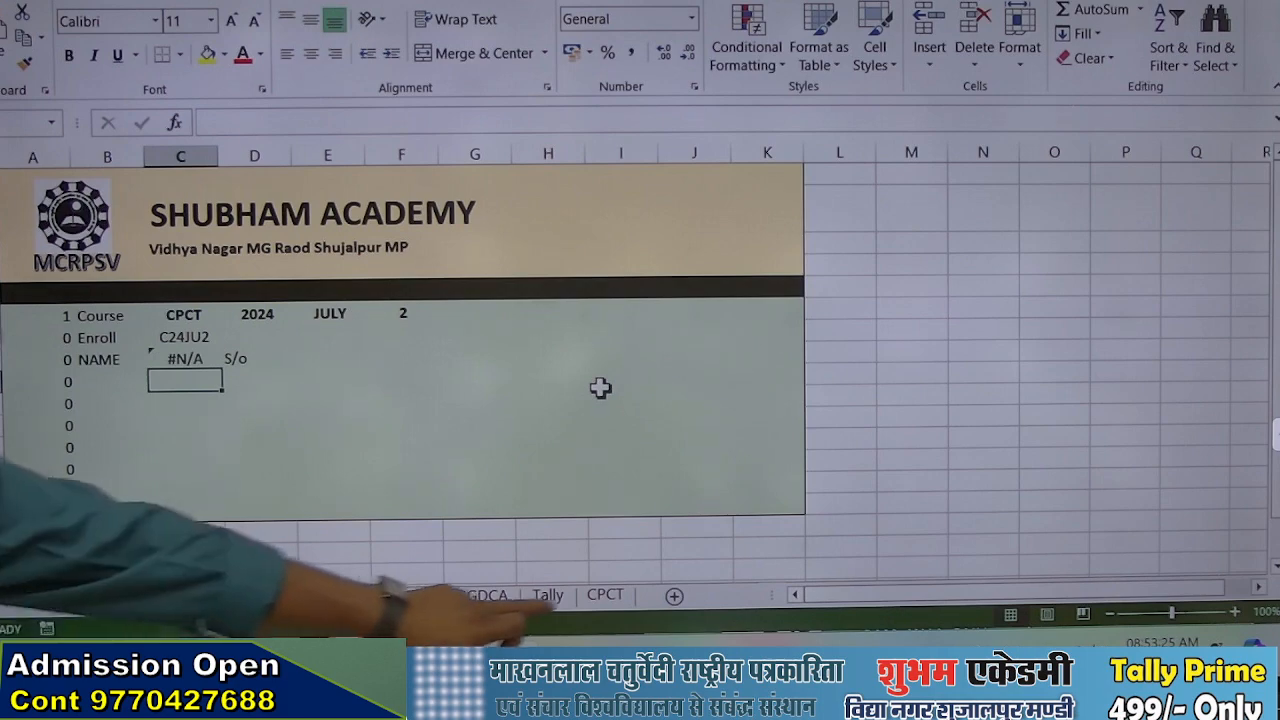
Fill row 3 of the CPCT sheet with course CPCT, year 2024, session JULY and MO 74
{"action": "left_click", "coordinate": [605, 594]}
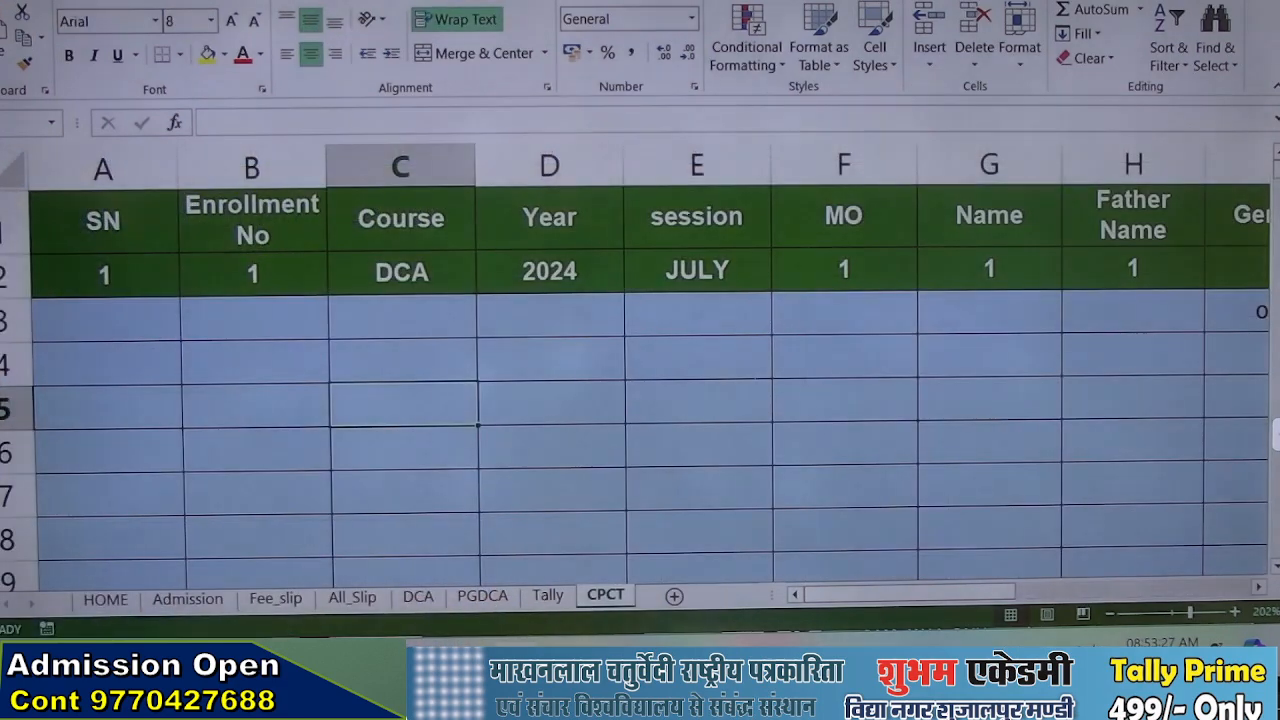
{"action": "scroll", "coordinate": [135, 365], "scroll_direction": "down", "scroll_amount": 6}
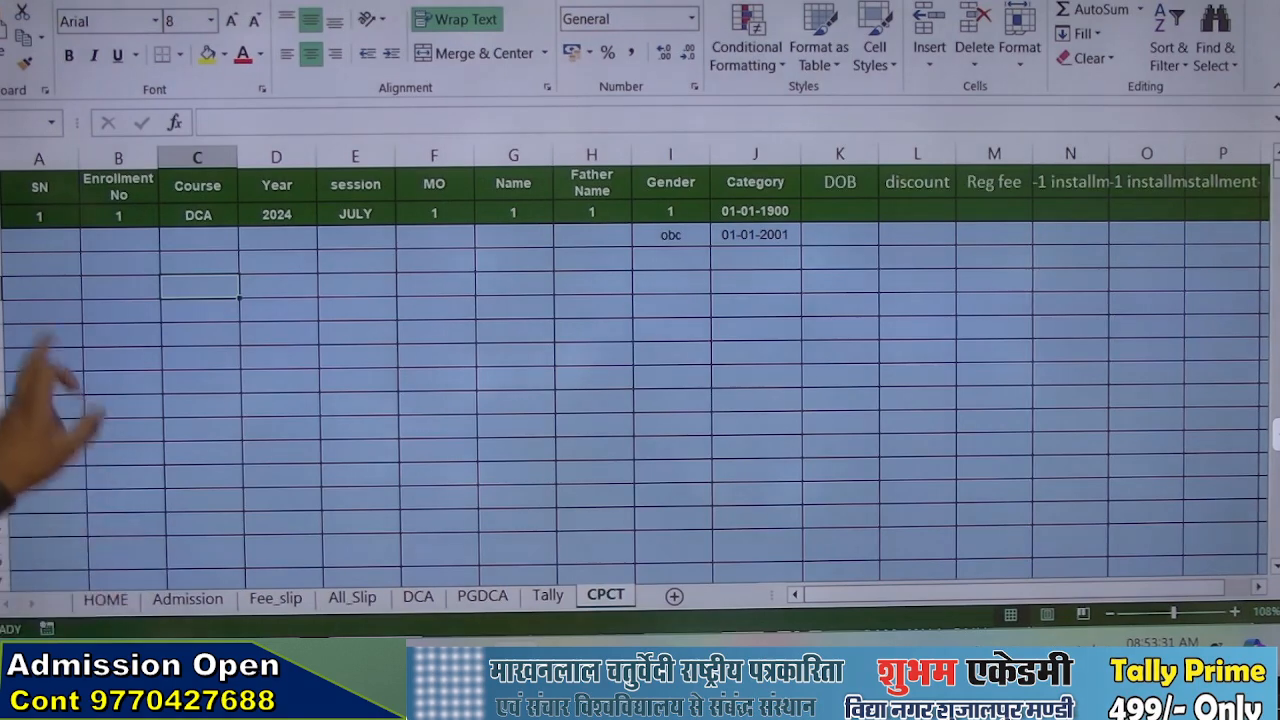
{"action": "left_click", "coordinate": [120, 240]}
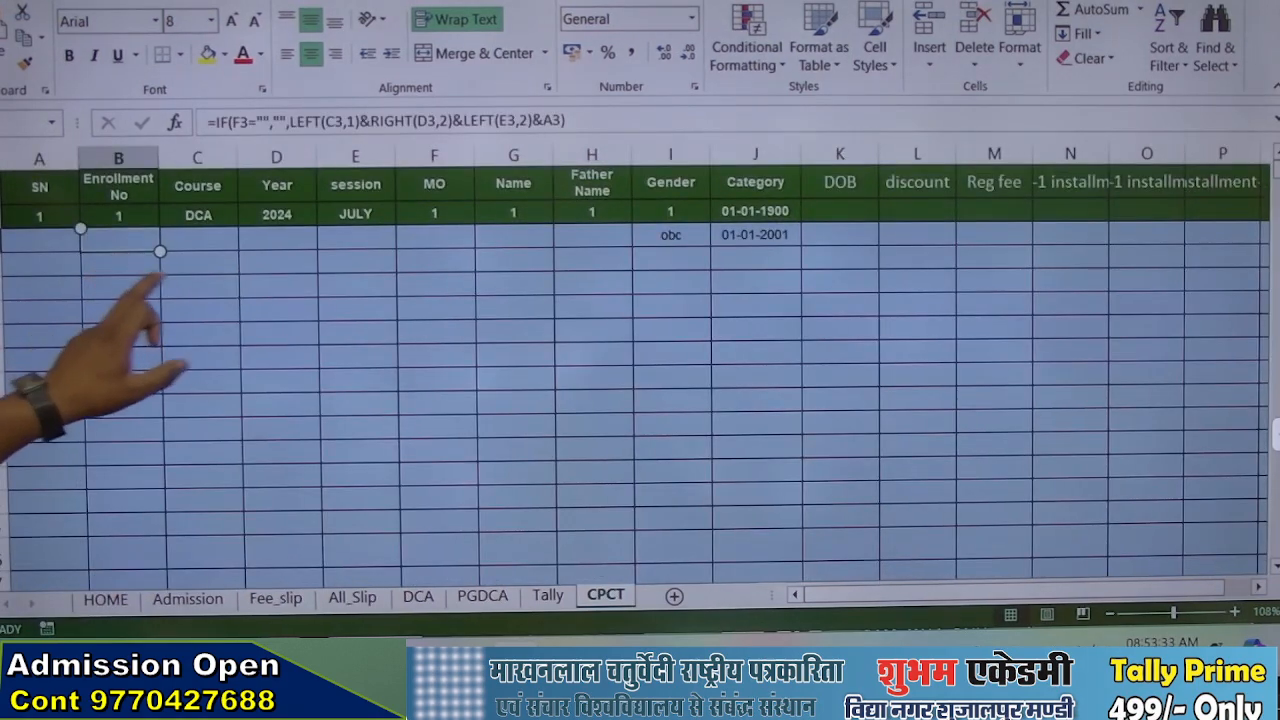
{"action": "left_click", "coordinate": [198, 240]}
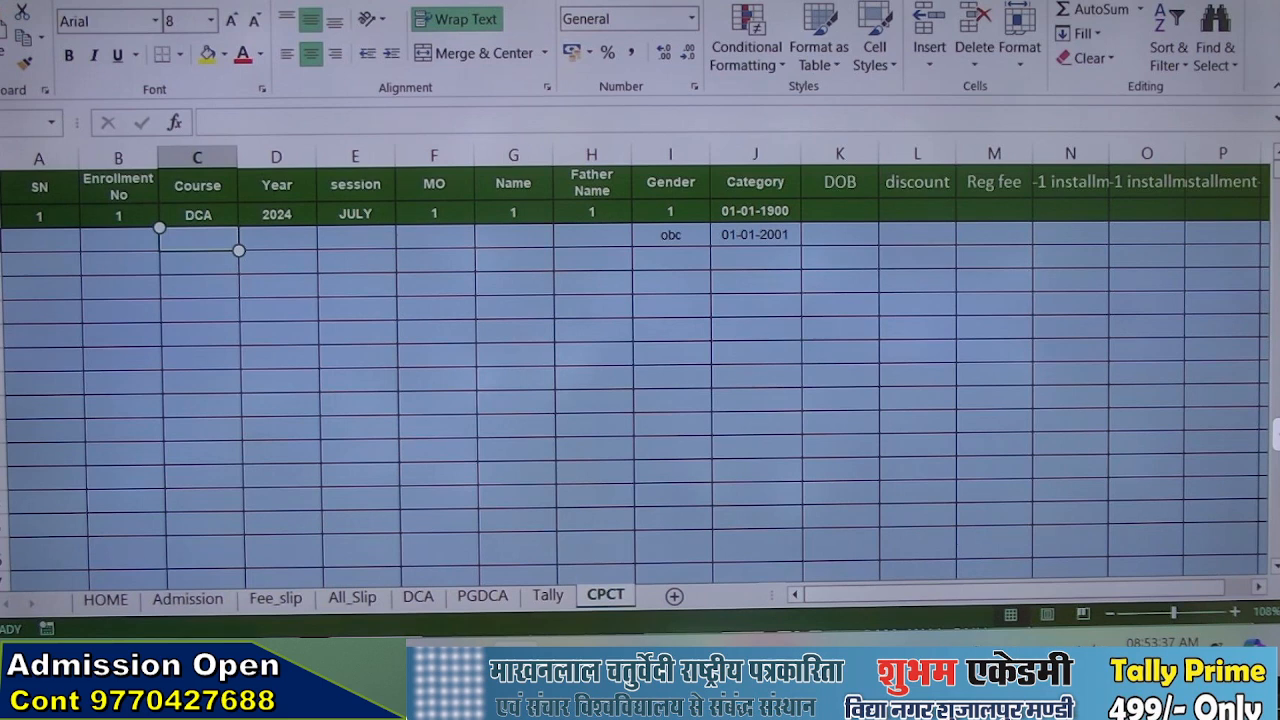
{"action": "type", "text": "CPCT"}
{"action": "key", "text": "Tab"}
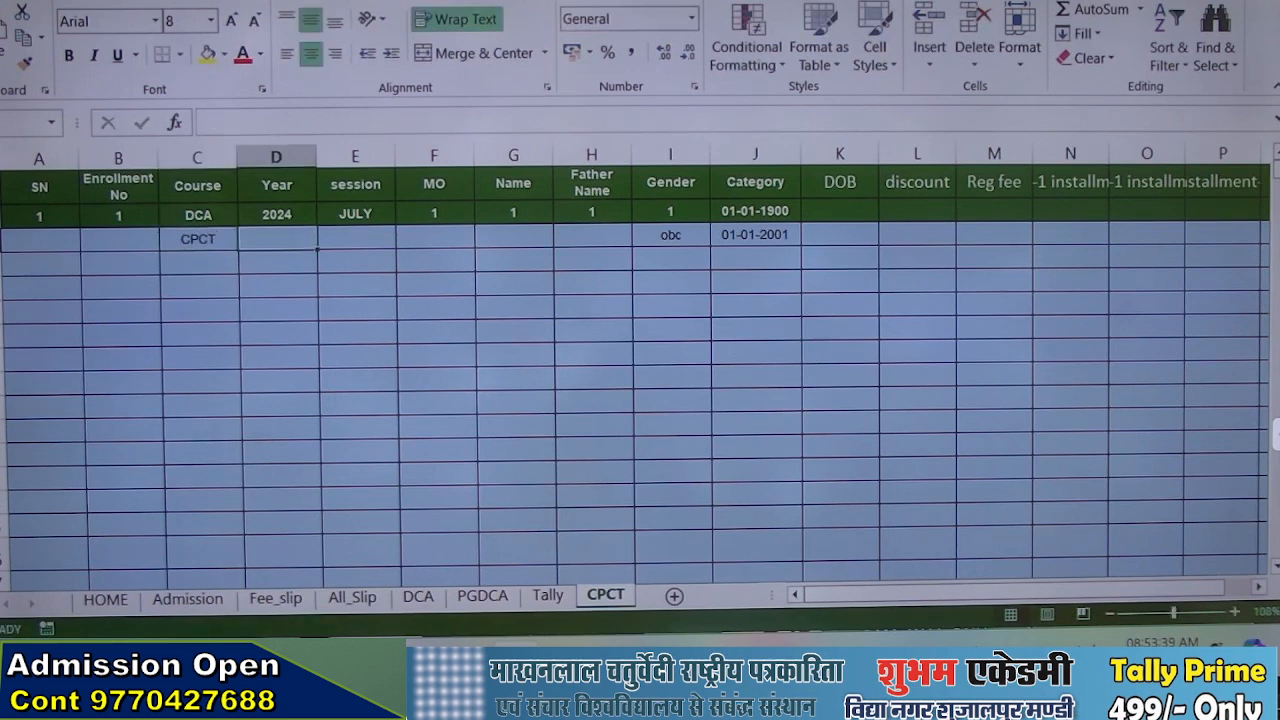
{"action": "type", "text": "2024"}
{"action": "key", "text": "Tab"}
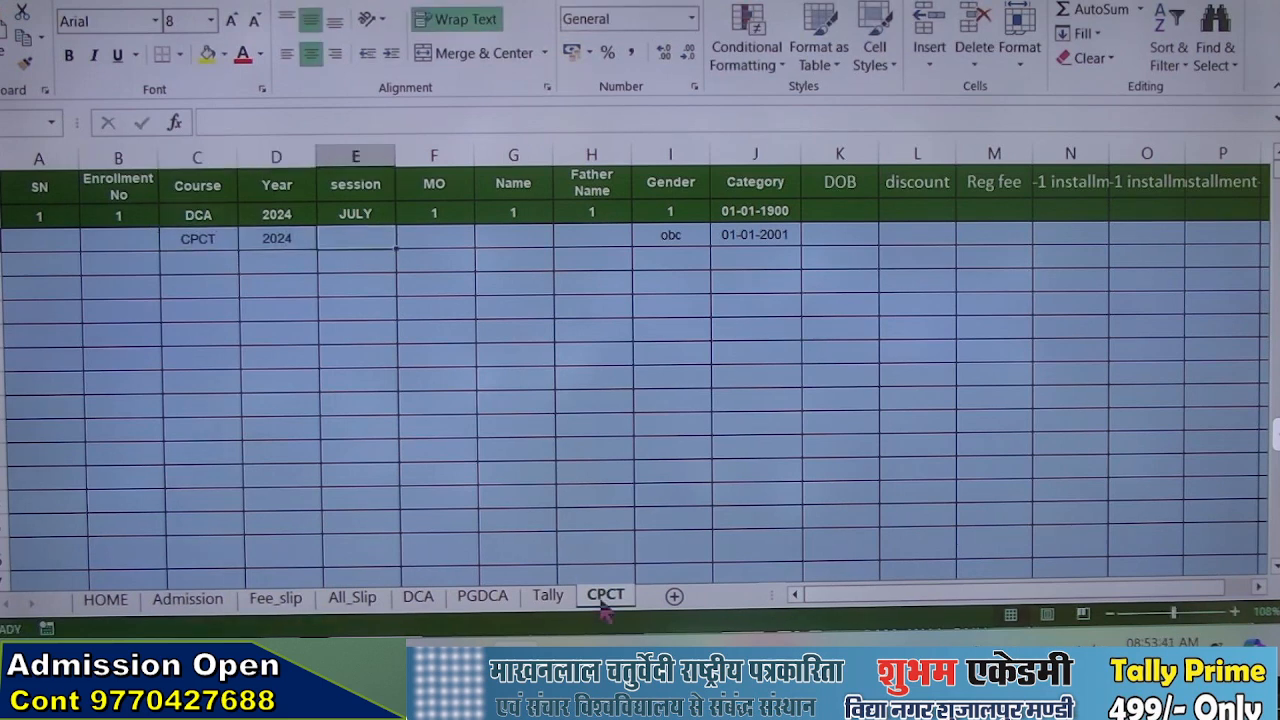
{"action": "type", "text": "JULY"}
{"action": "key", "text": "Tab"}
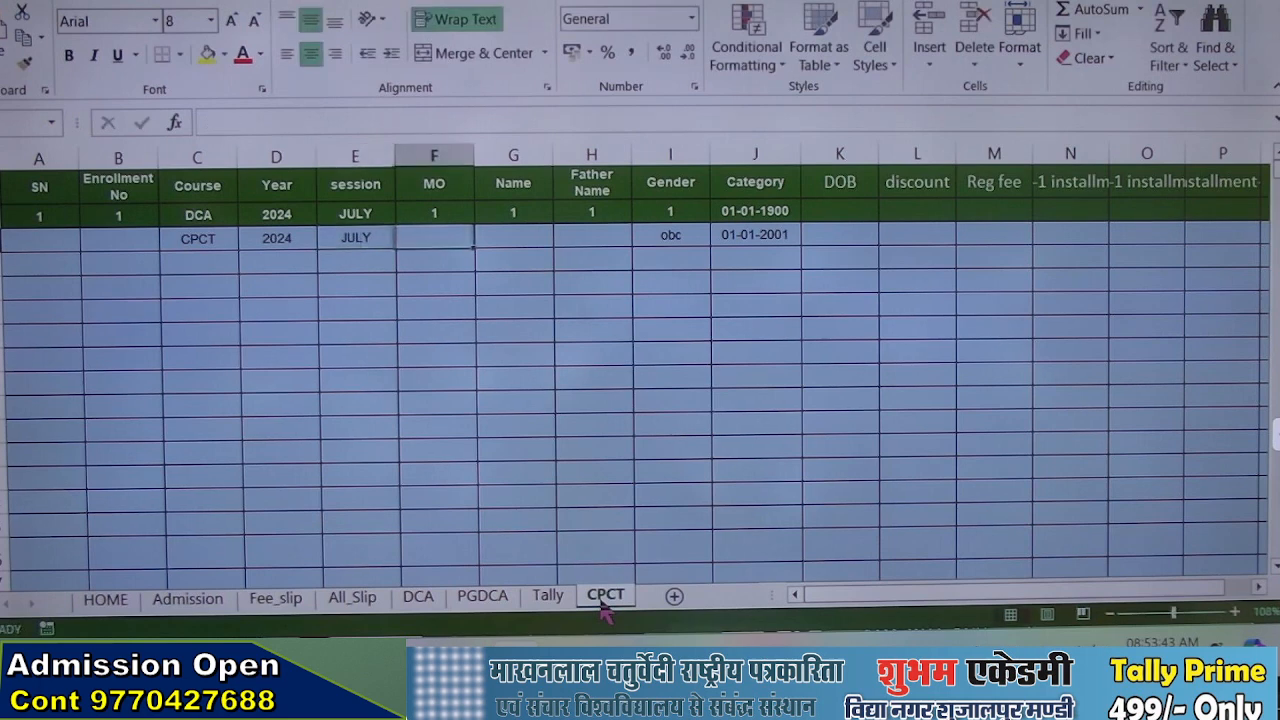
{"action": "type", "text": "74"}
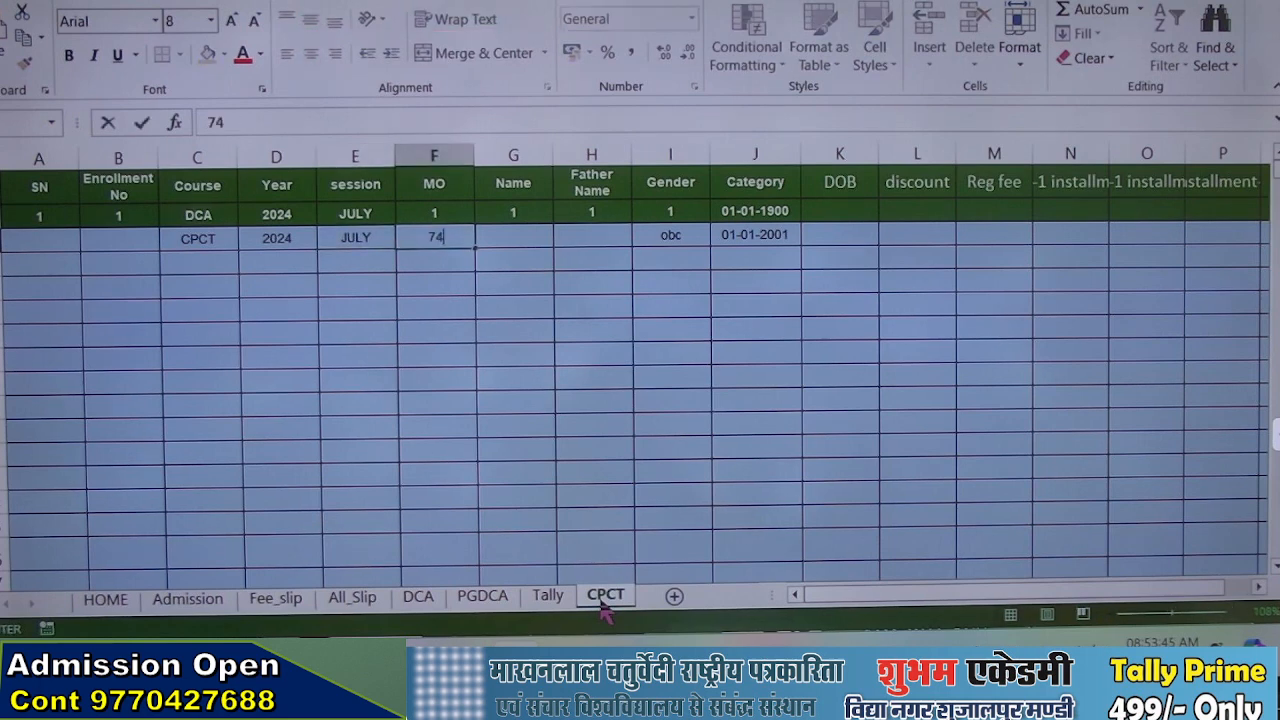
{"action": "key", "text": "Tab"}
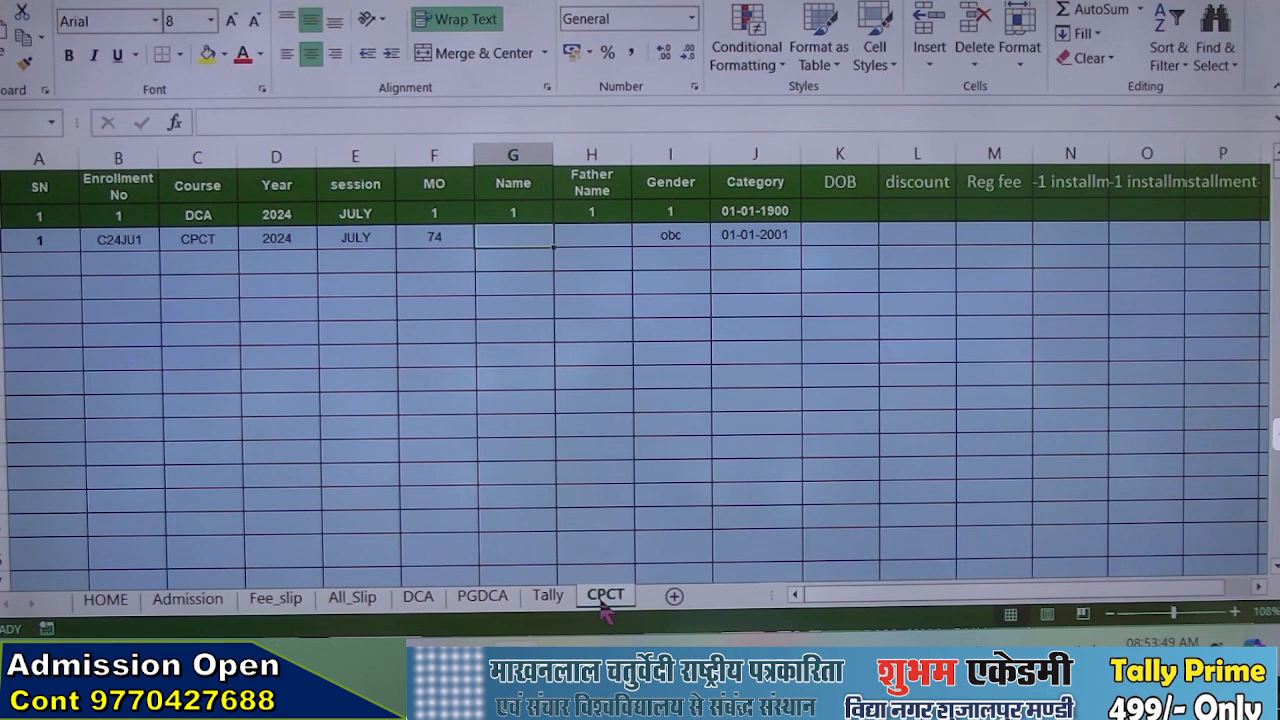
Enter the student's first name in the Name column of row 3, leaving the remaining fields of the record as they are
{"action": "type", "text": "Ma"}
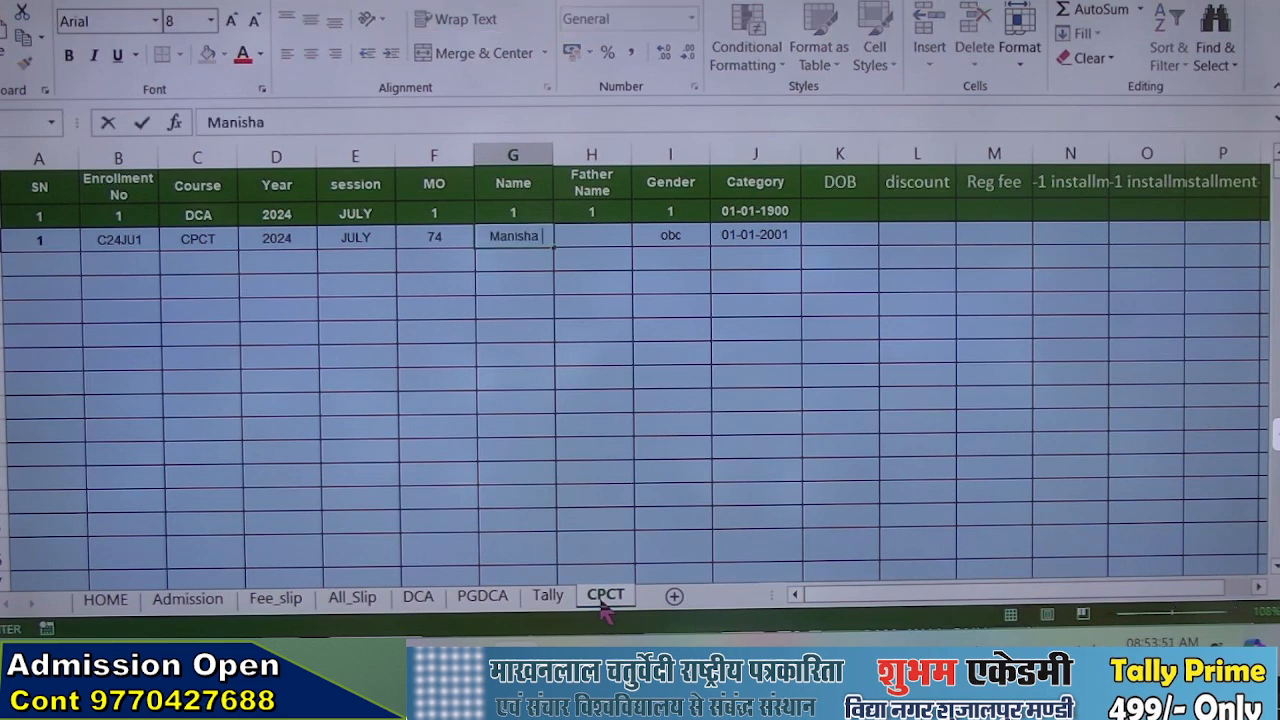
{"action": "type", "text": "nisha"}
{"action": "key", "text": "Tab"}
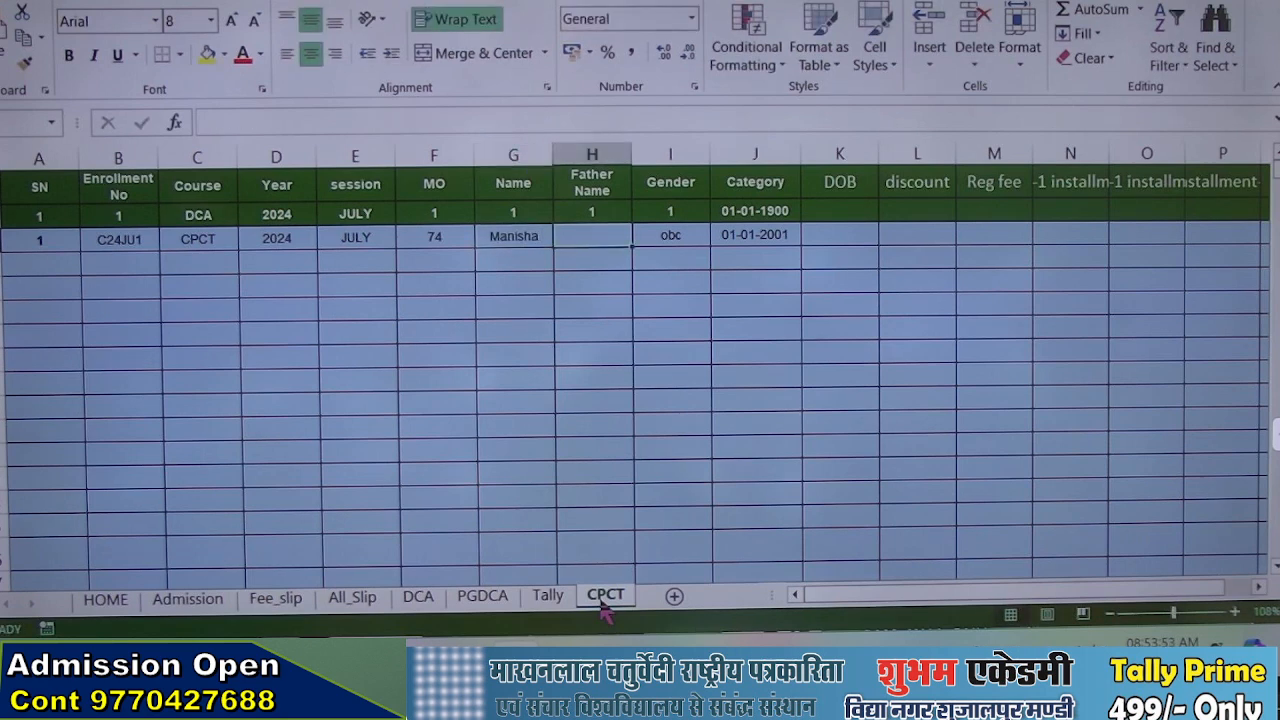
{"action": "key", "text": "Tab"}
{"action": "key", "text": "Tab"}
{"action": "key", "text": "Tab"}
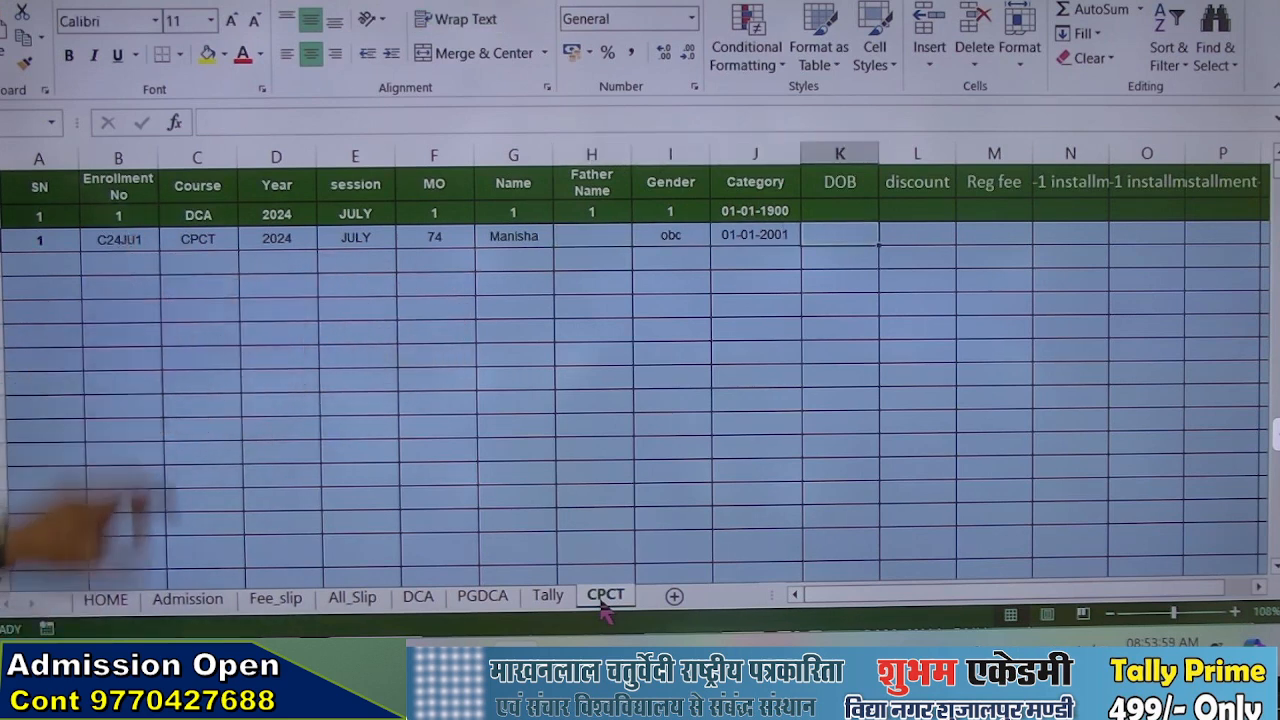
Test the CPCT name lookup on Fee_slip by setting the enrollment serial in F6 to 1
{"action": "left_click", "coordinate": [275, 597]}
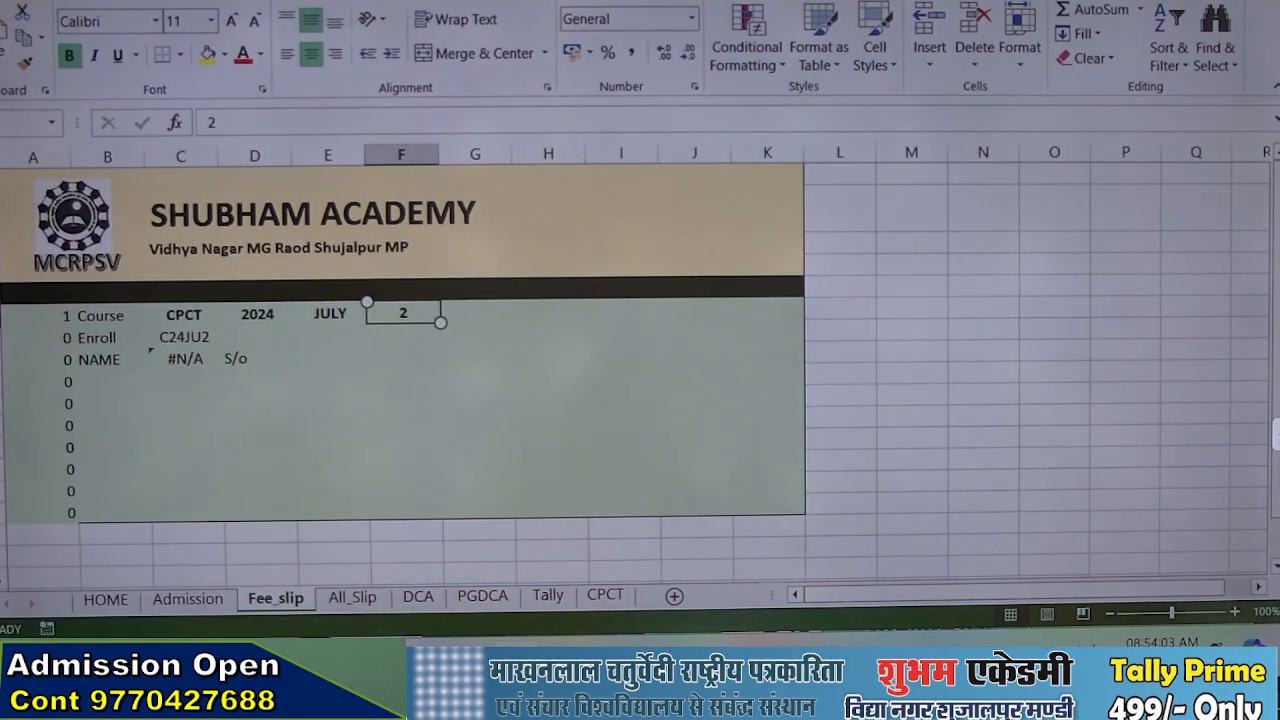
{"action": "type", "text": "1"}
{"action": "key", "text": "Return"}
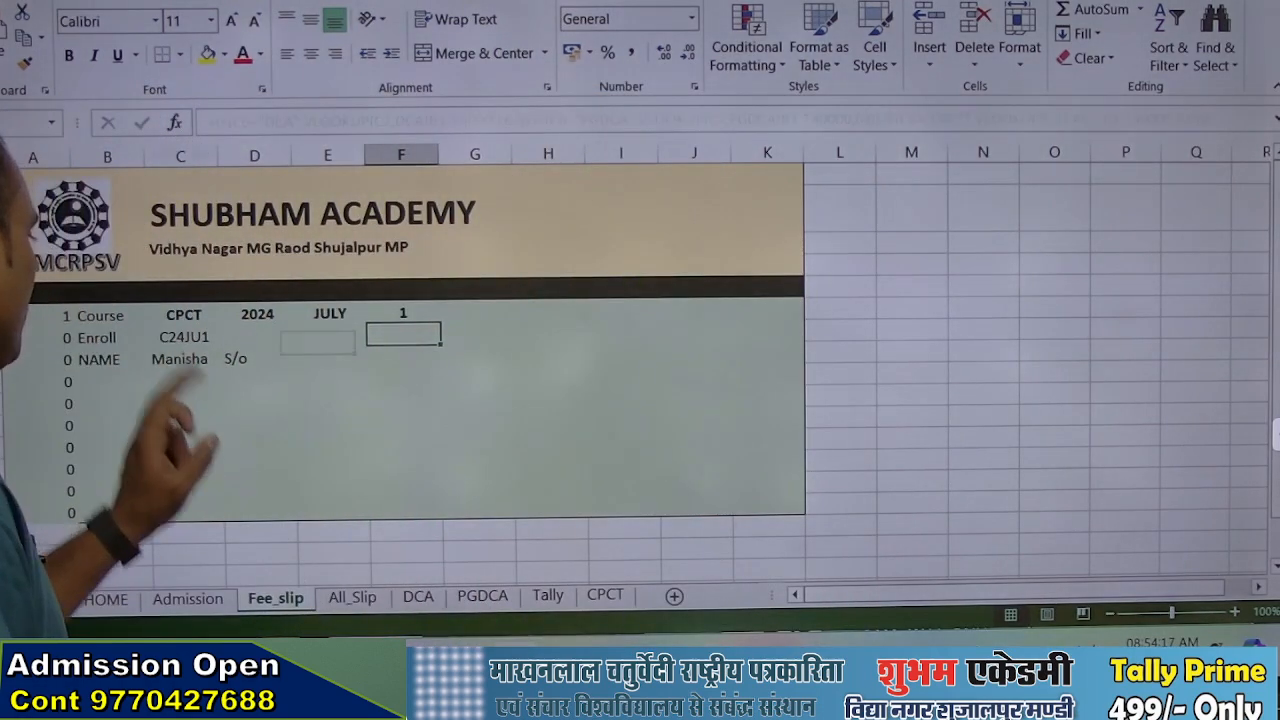
Extend the name formula in C8 with another nested IF that tests whether C6 equals "Tally"
{"action": "left_click", "coordinate": [184, 359]}
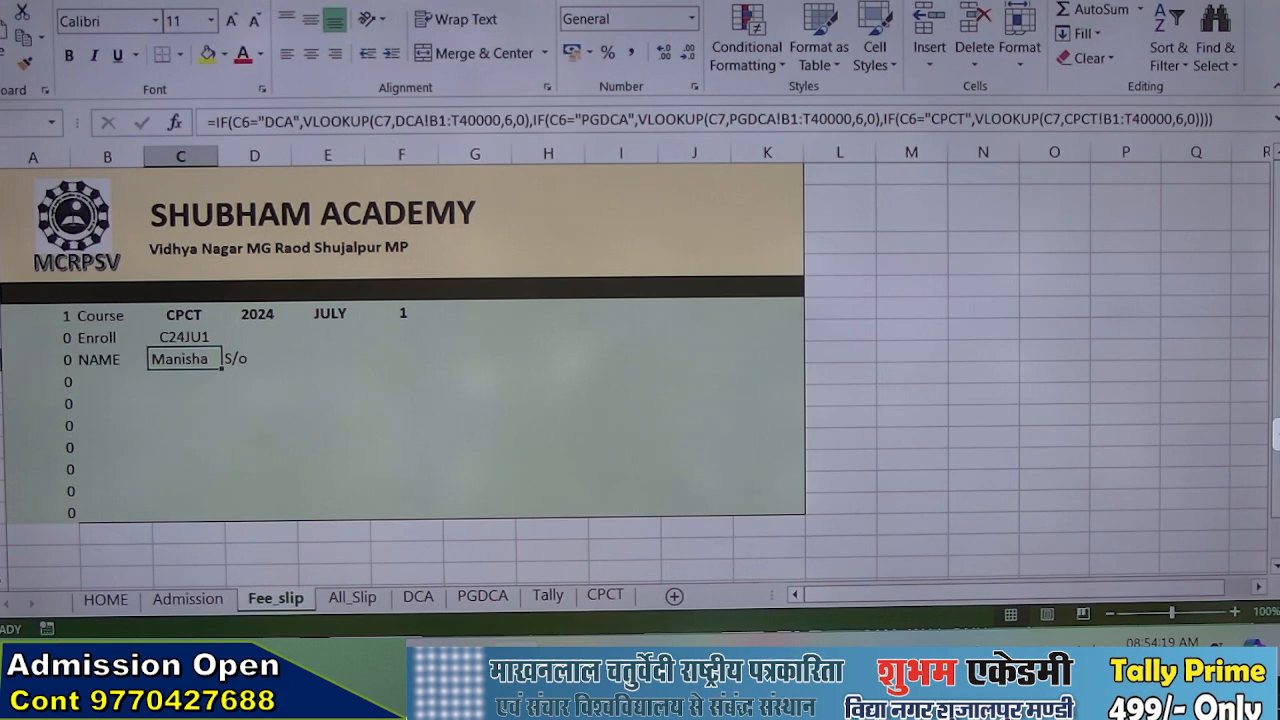
{"action": "double_click", "coordinate": [170, 355]}
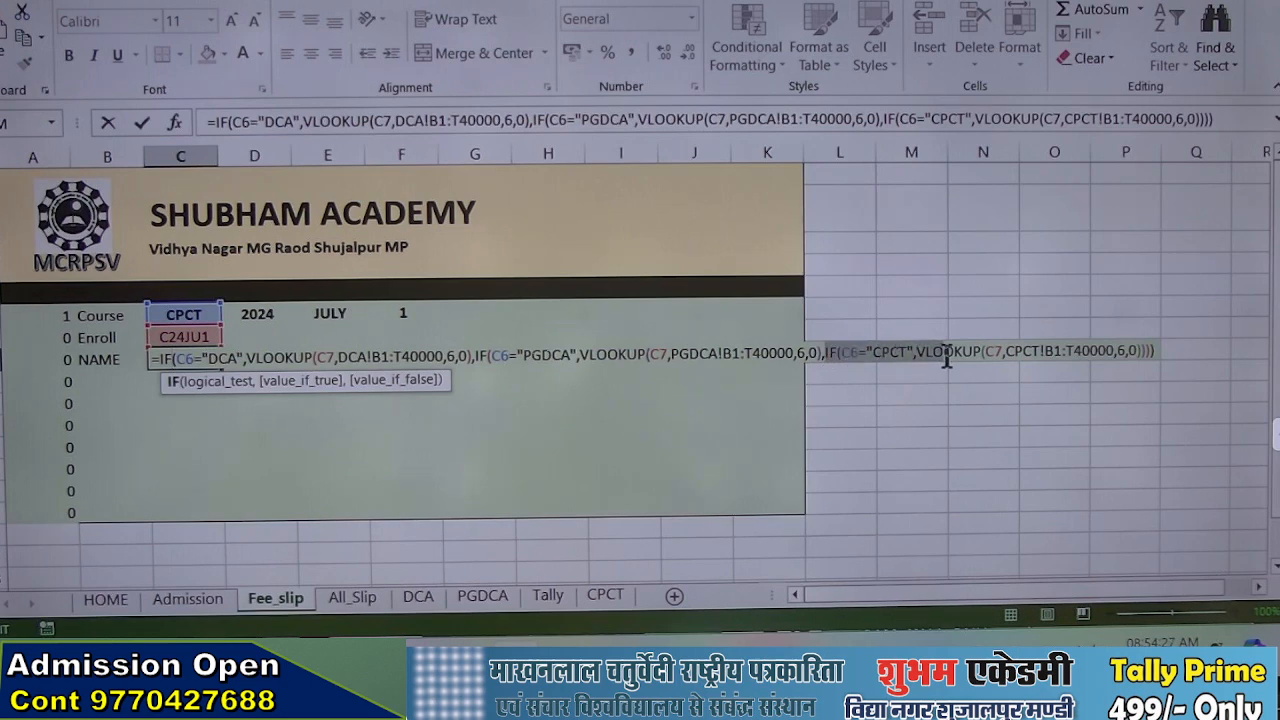
{"action": "left_click_drag", "start_coordinate": [946, 357], "coordinate": [946, 357]}
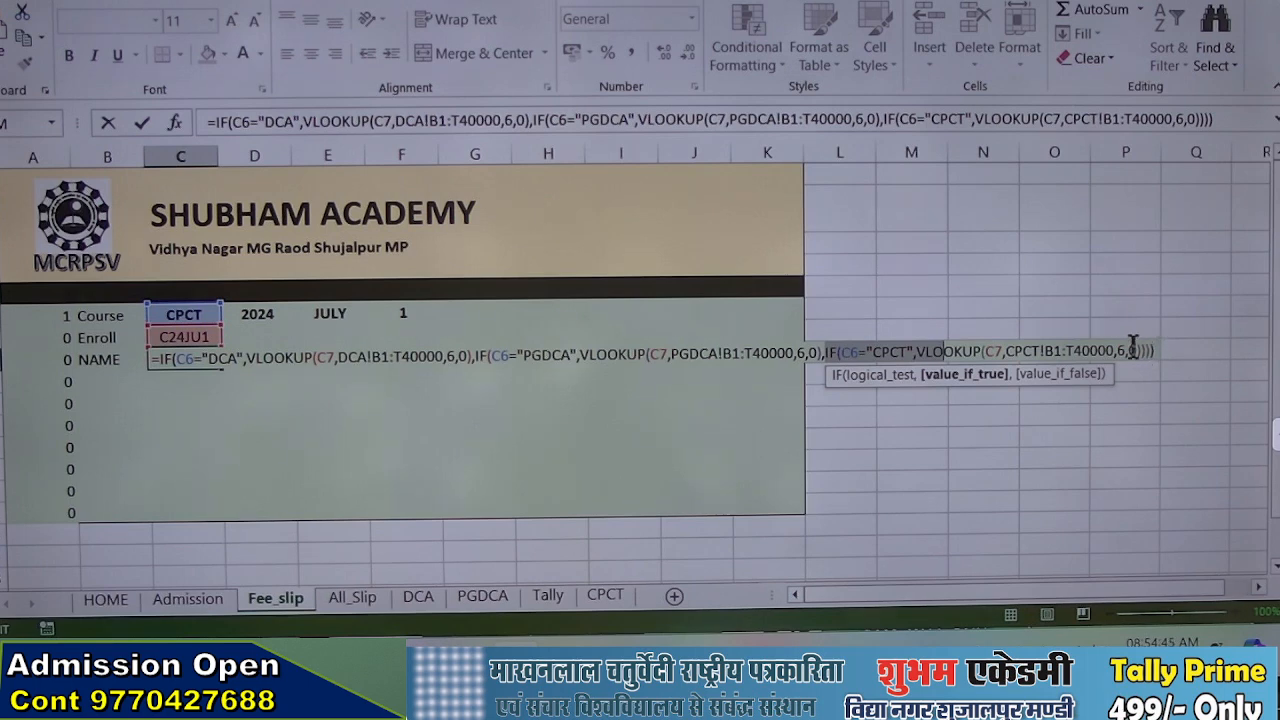
{"action": "left_click", "coordinate": [1138, 351]}
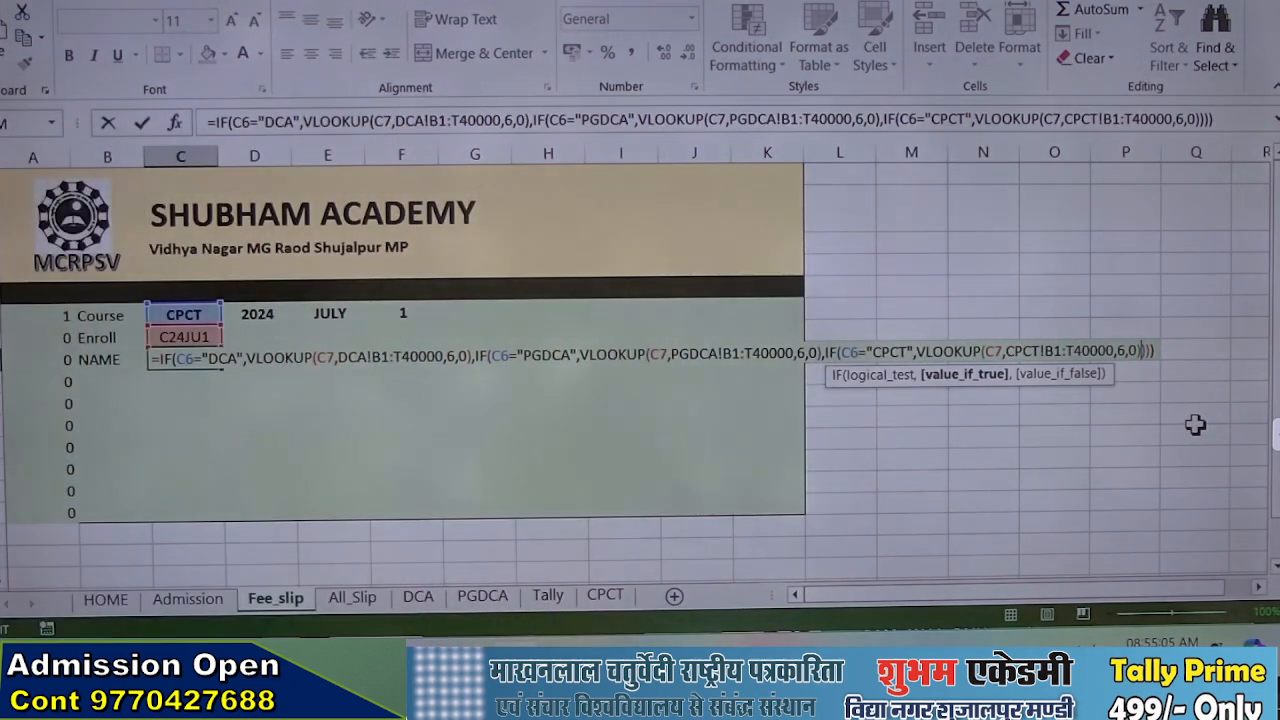
{"action": "type", "text": ",if("}
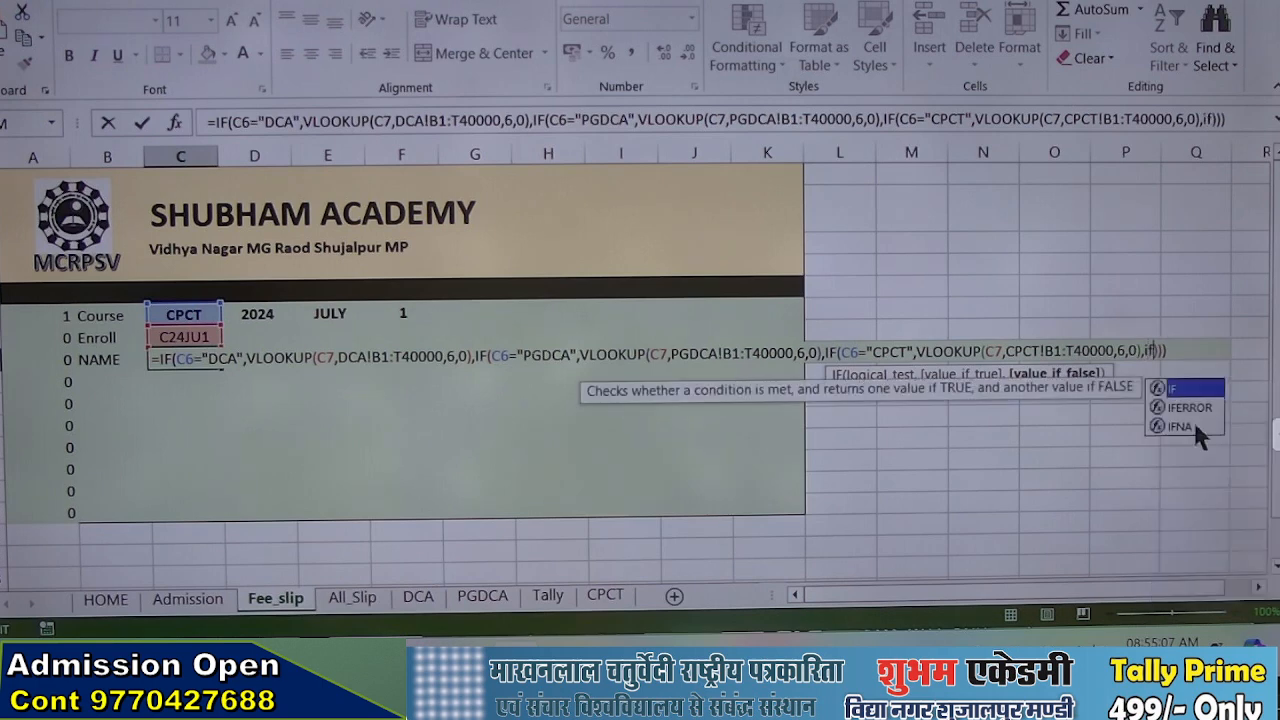
{"action": "type", "text": "c6"}
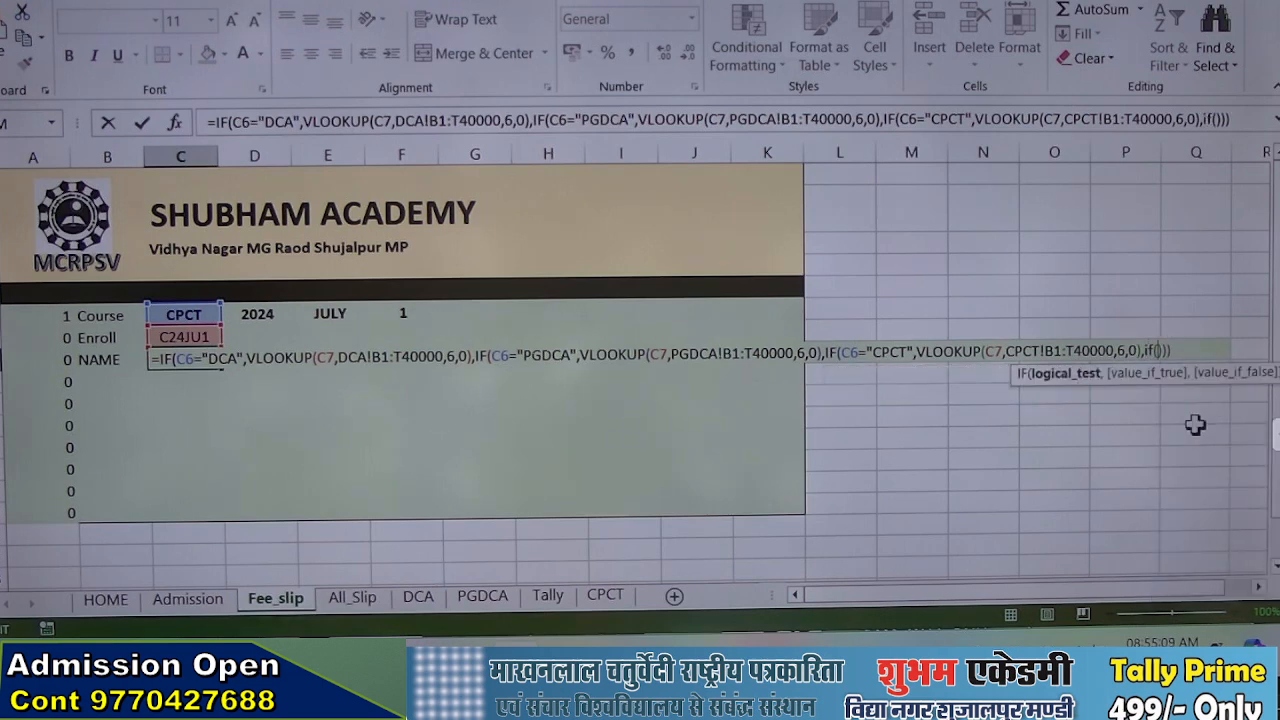
{"action": "type", "text": "=Tally"}
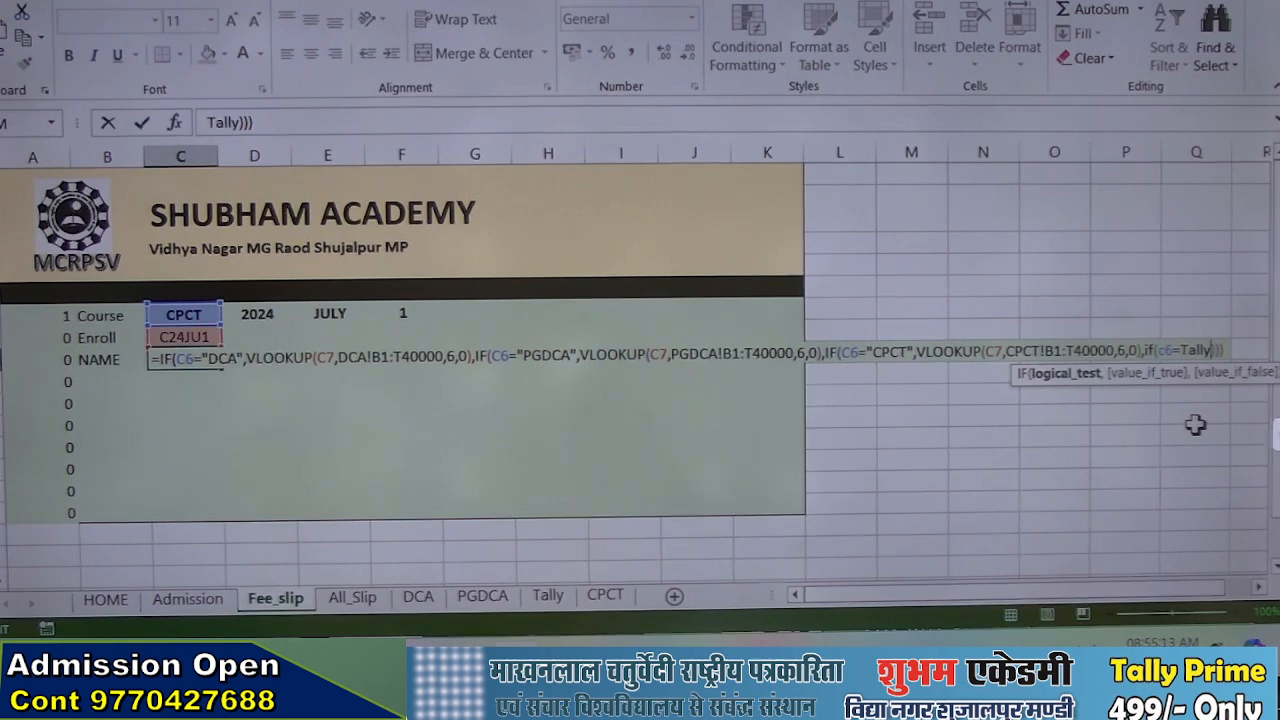
{"action": "type", "text": "\""}
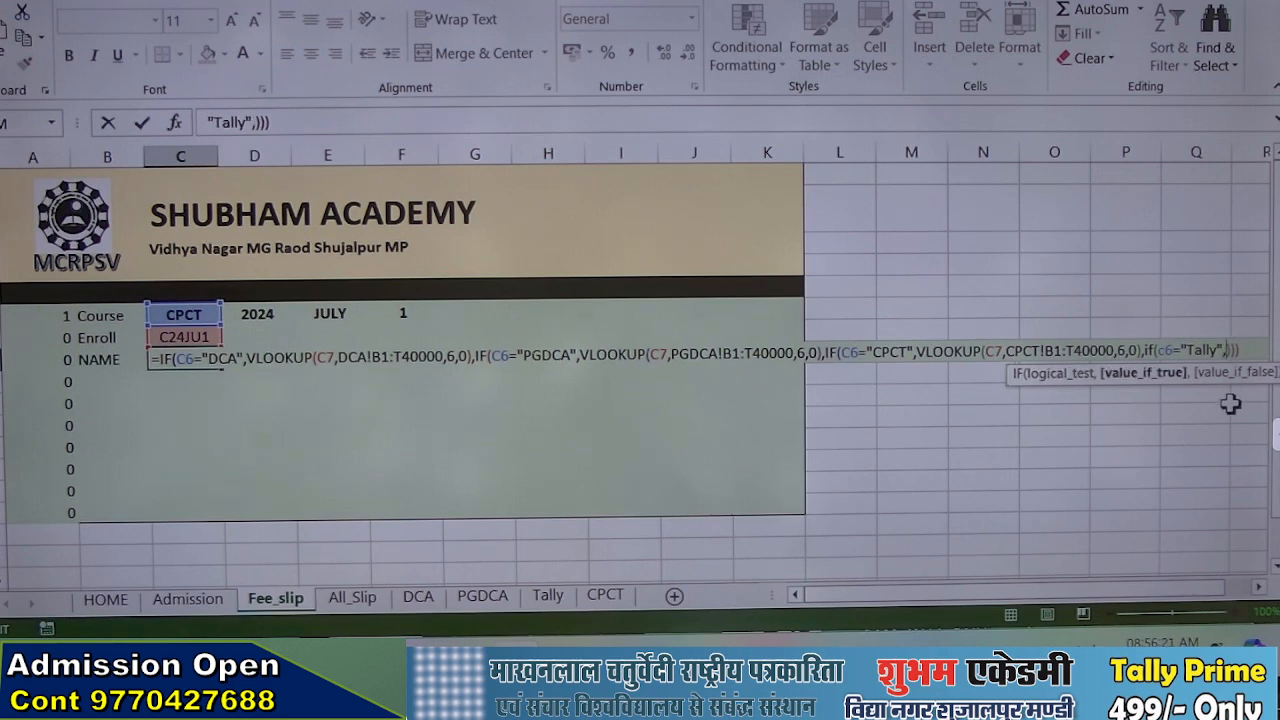
Add a VLOOKUP as the true result of the Tally condition, using enrollment cell C7 as its lookup value
{"action": "type", "text": "vl"}
{"action": "key", "text": "Tab"}
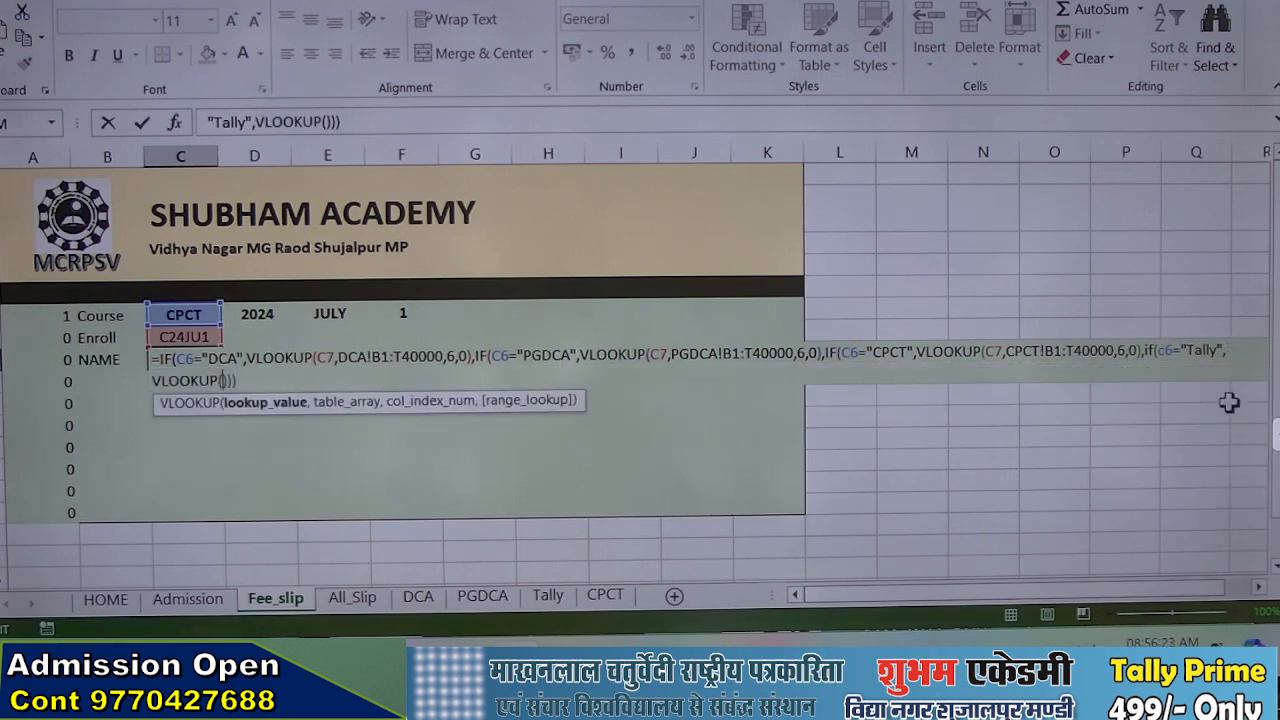
{"action": "left_click", "coordinate": [184, 315]}
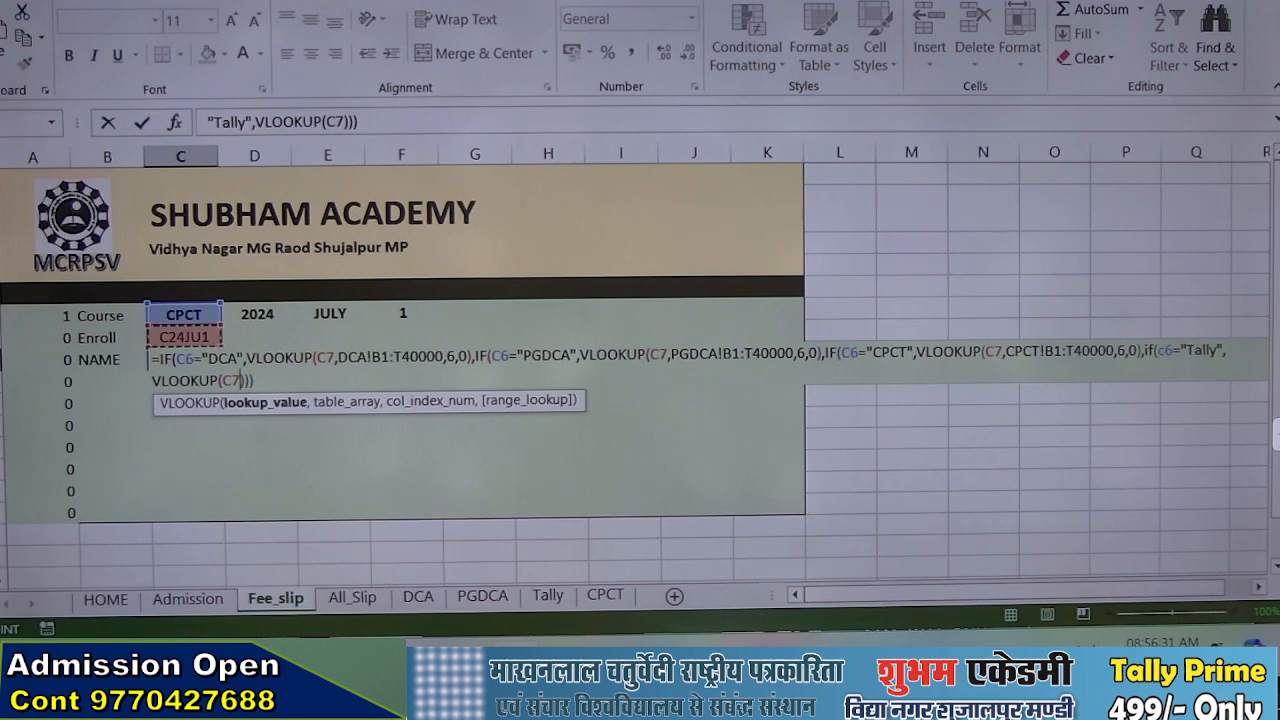
{"action": "type", "text": ","}
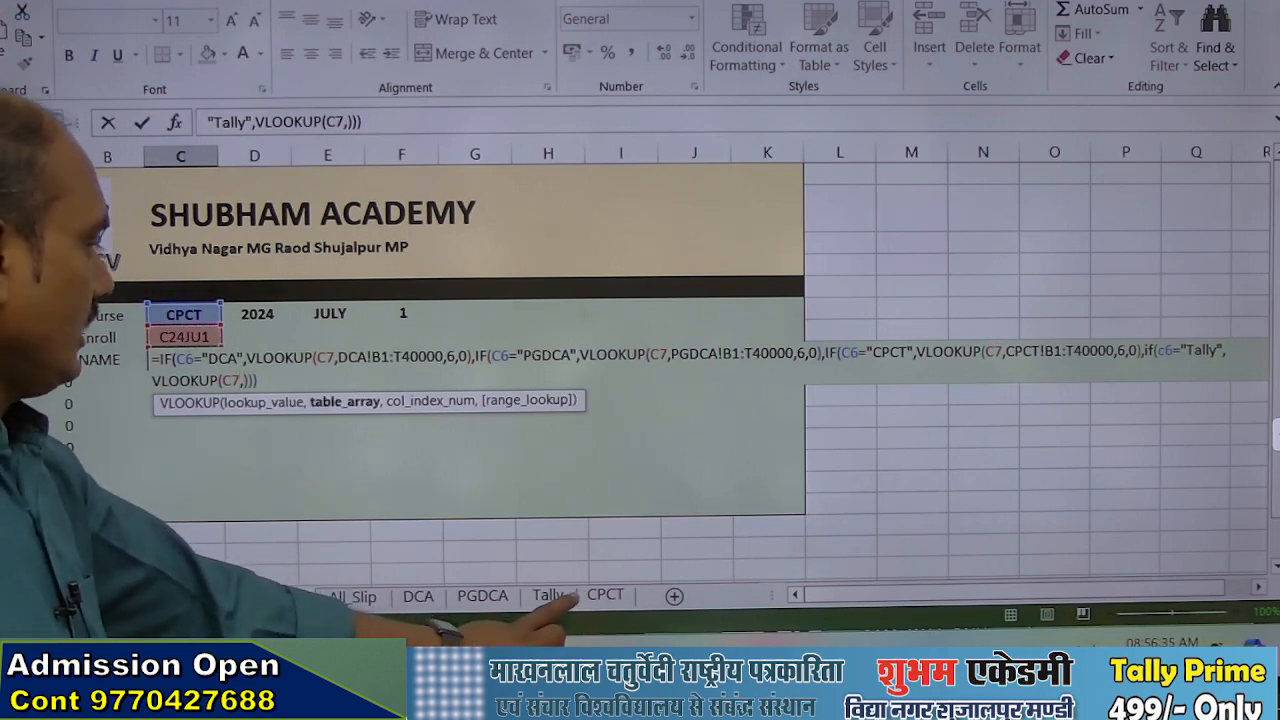
Complete the VLOOKUP with Tally!B1:W40000, column 6 and match 0, then commit the formula, accepting the proposed correction
{"action": "left_click", "coordinate": [548, 595]}
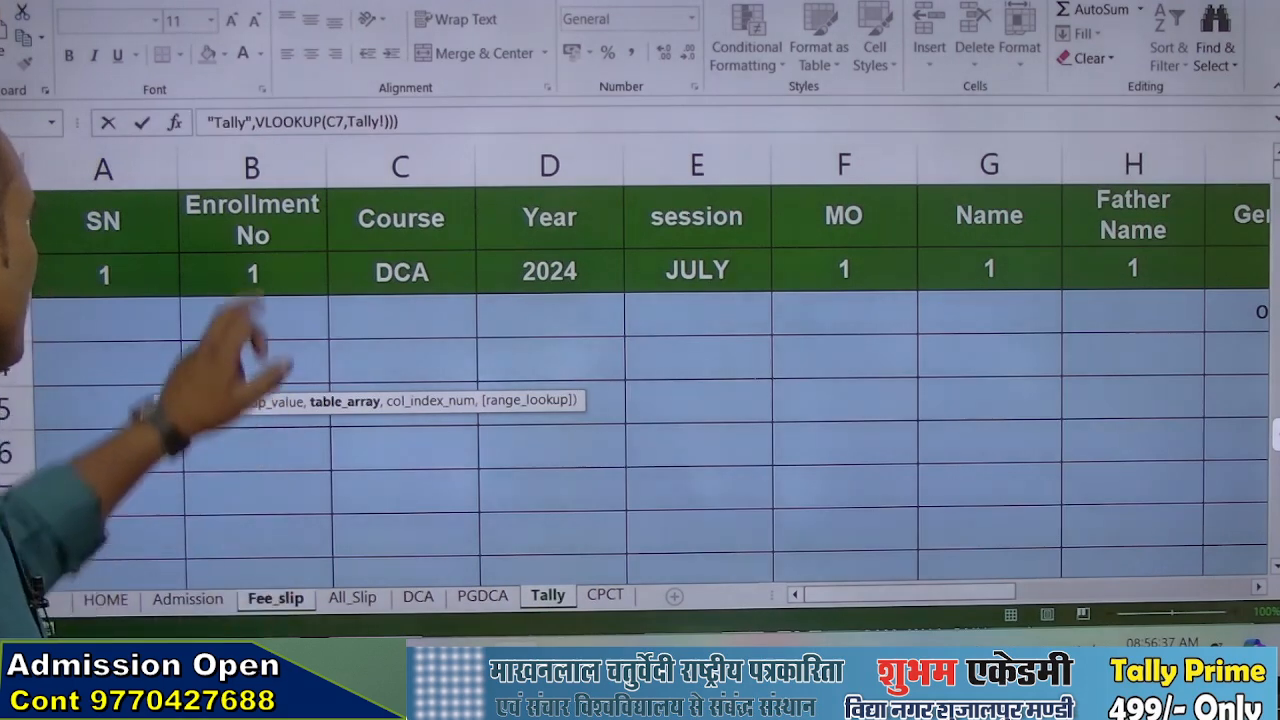
{"action": "left_click", "coordinate": [252, 166]}
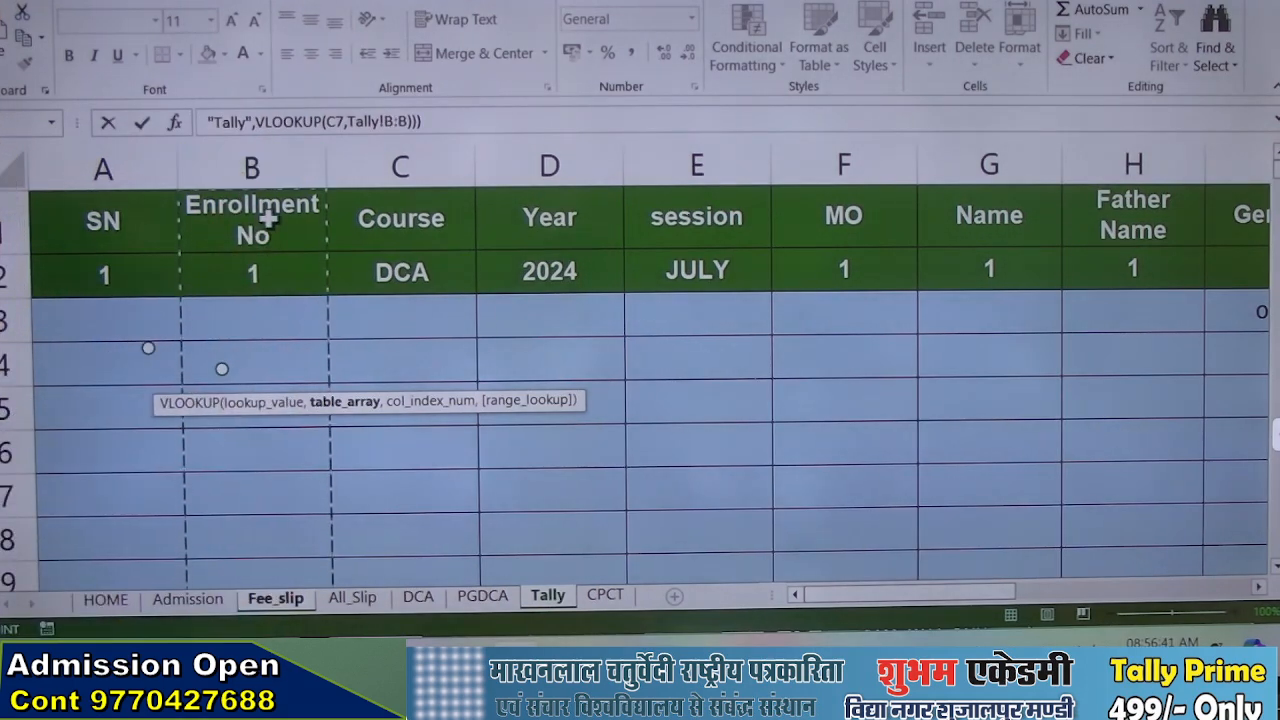
{"action": "left_click_drag", "start_coordinate": [268, 220], "coordinate": [965, 357]}
{"action": "type", "text": "0"}
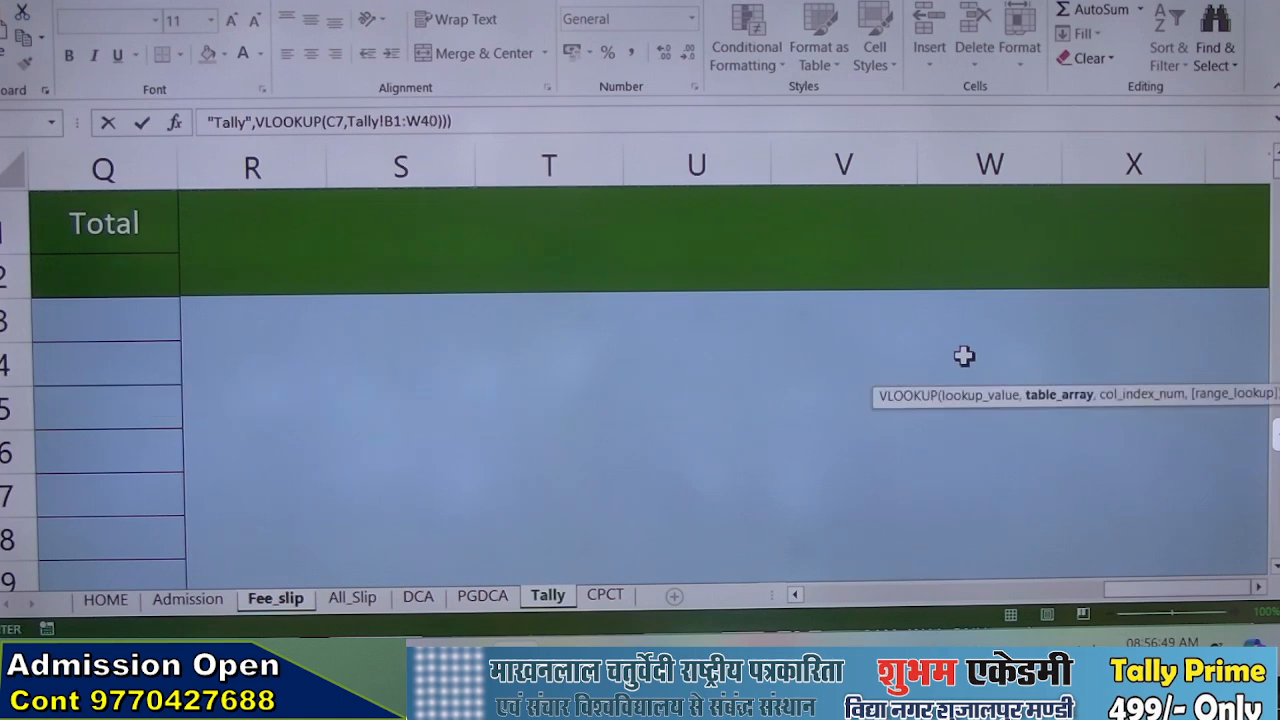
{"action": "type", "text": "000,"}
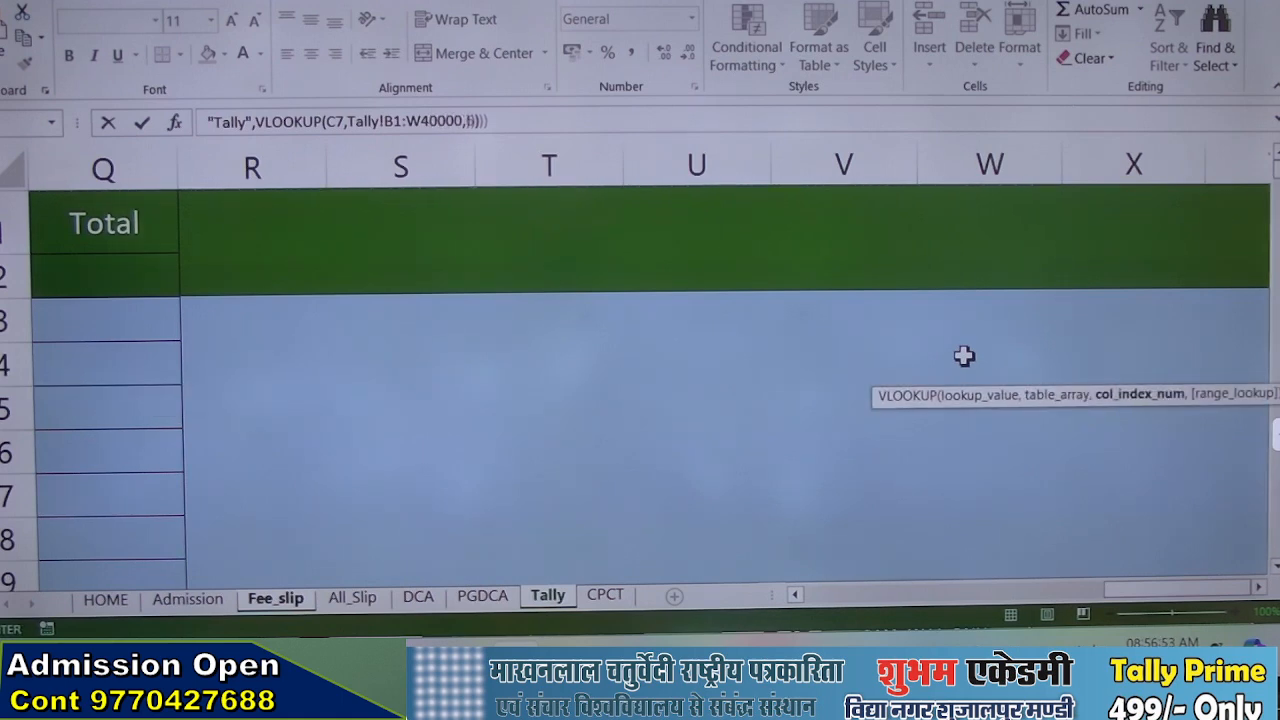
{"action": "type", "text": "6,0"}
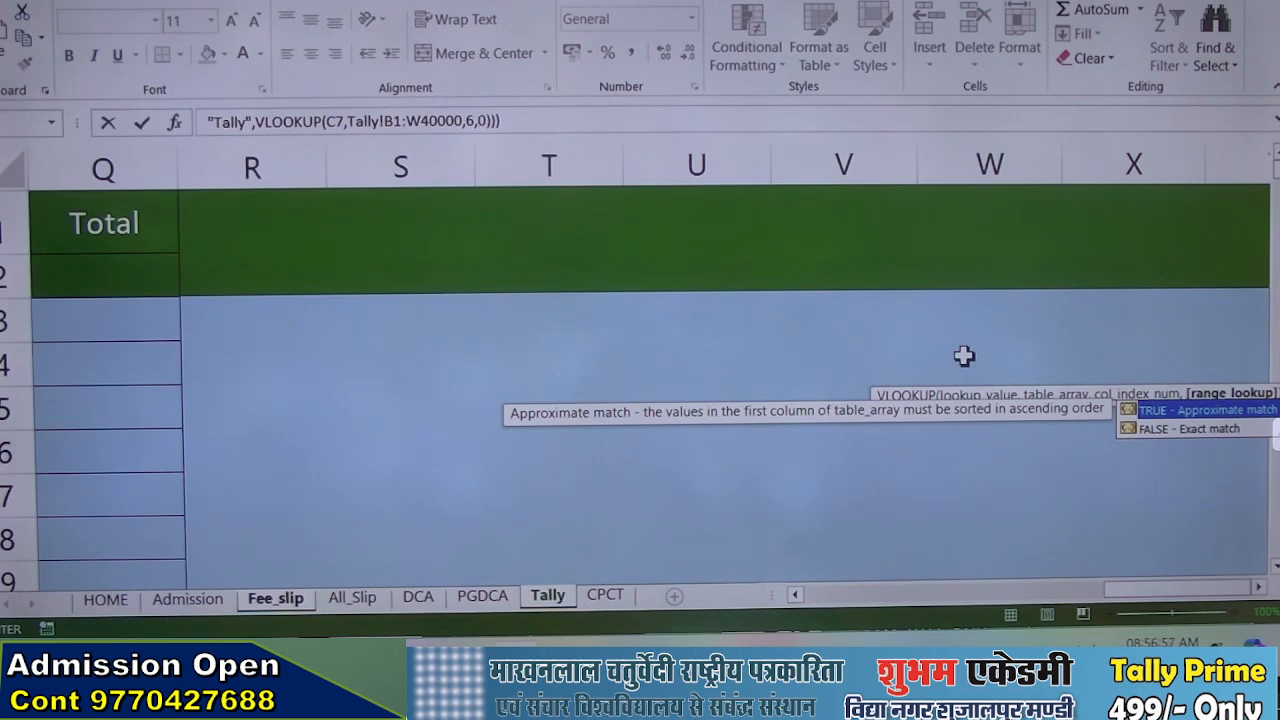
{"action": "key", "text": "Return"}
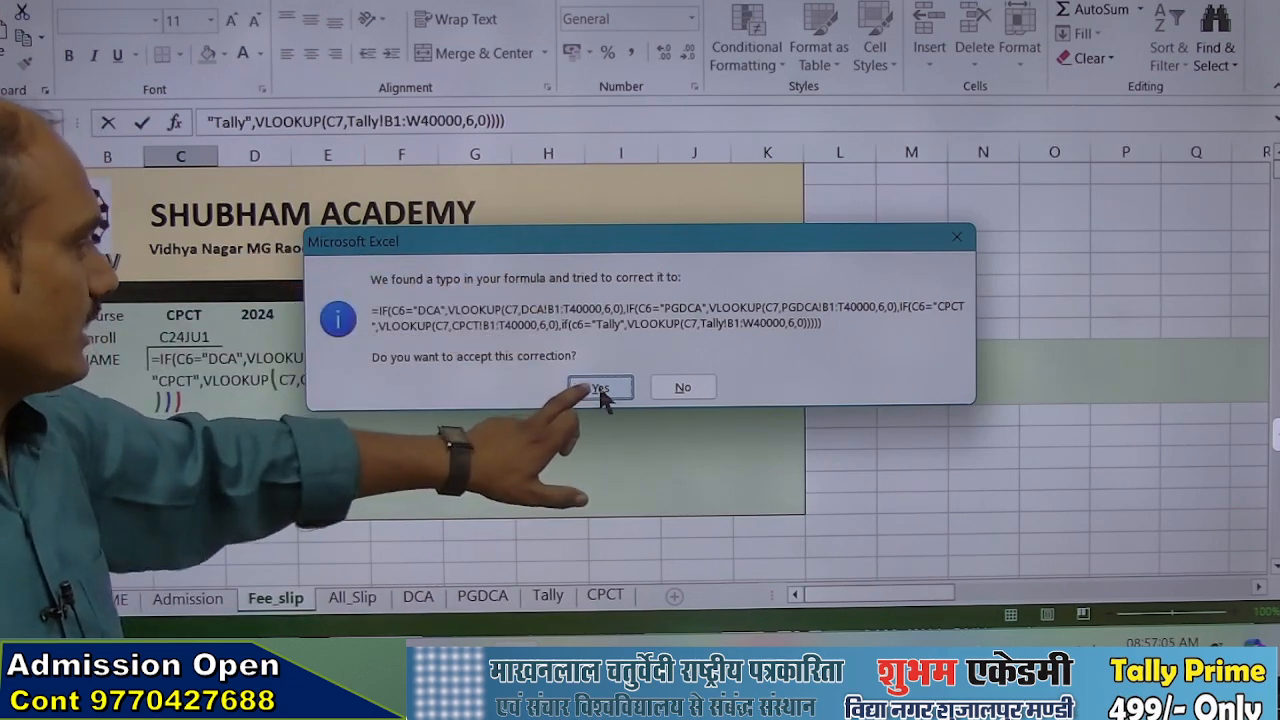
{"action": "left_click", "coordinate": [600, 389]}
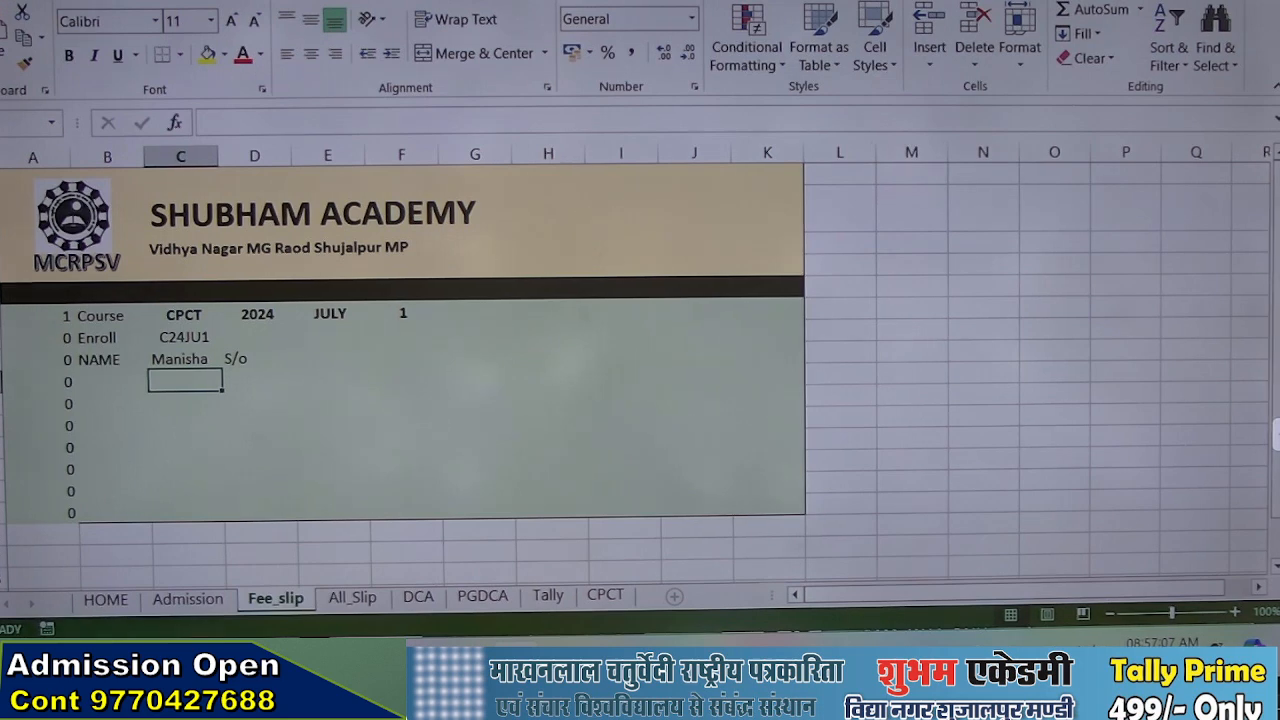
Set the course in C6 on Fee_slip to Tally
{"action": "left_click", "coordinate": [183, 315]}
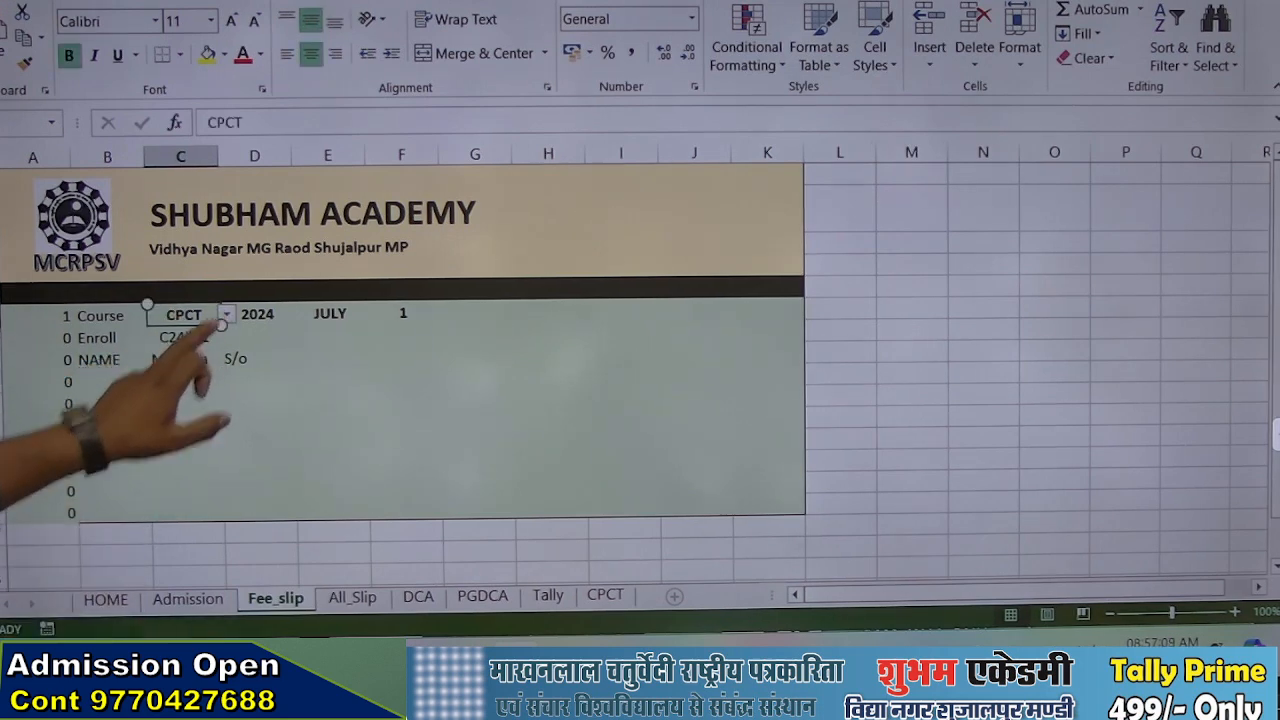
{"action": "left_click", "coordinate": [226, 314]}
{"action": "left_click", "coordinate": [175, 368]}
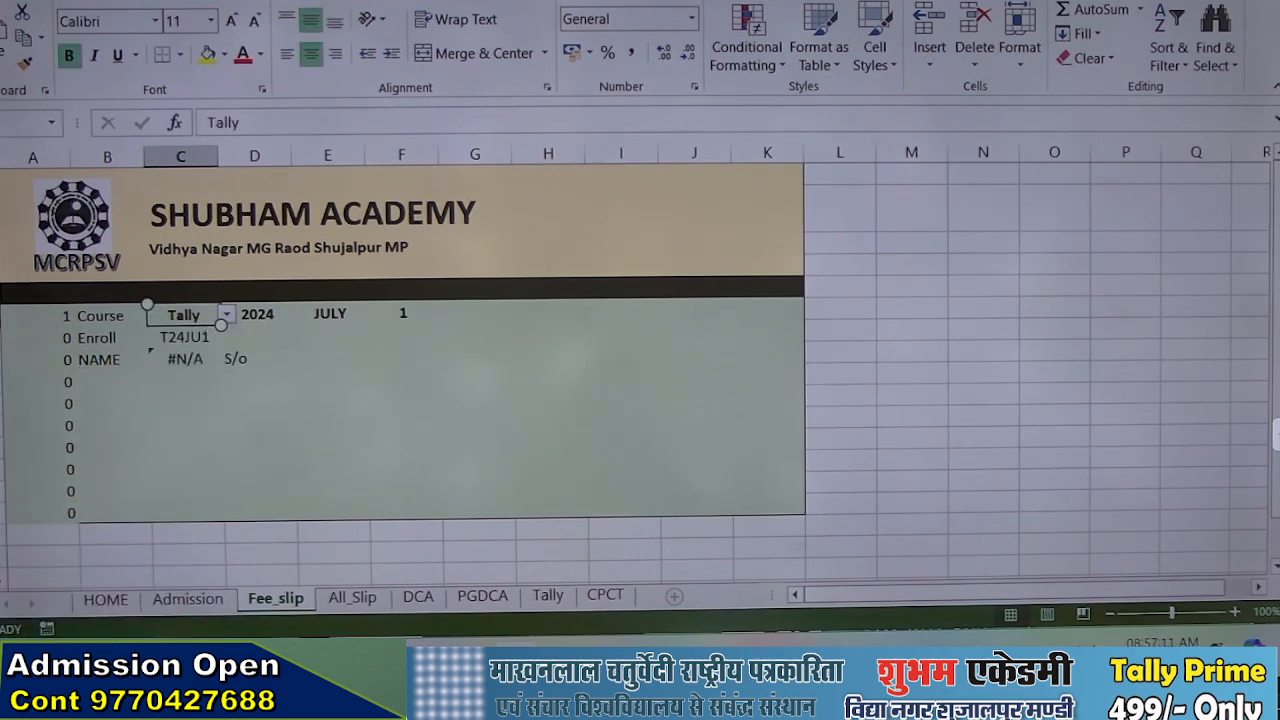
Start a record in row 3 of the Tally sheet by entering 99 in the MO column
{"action": "left_click", "coordinate": [548, 595]}
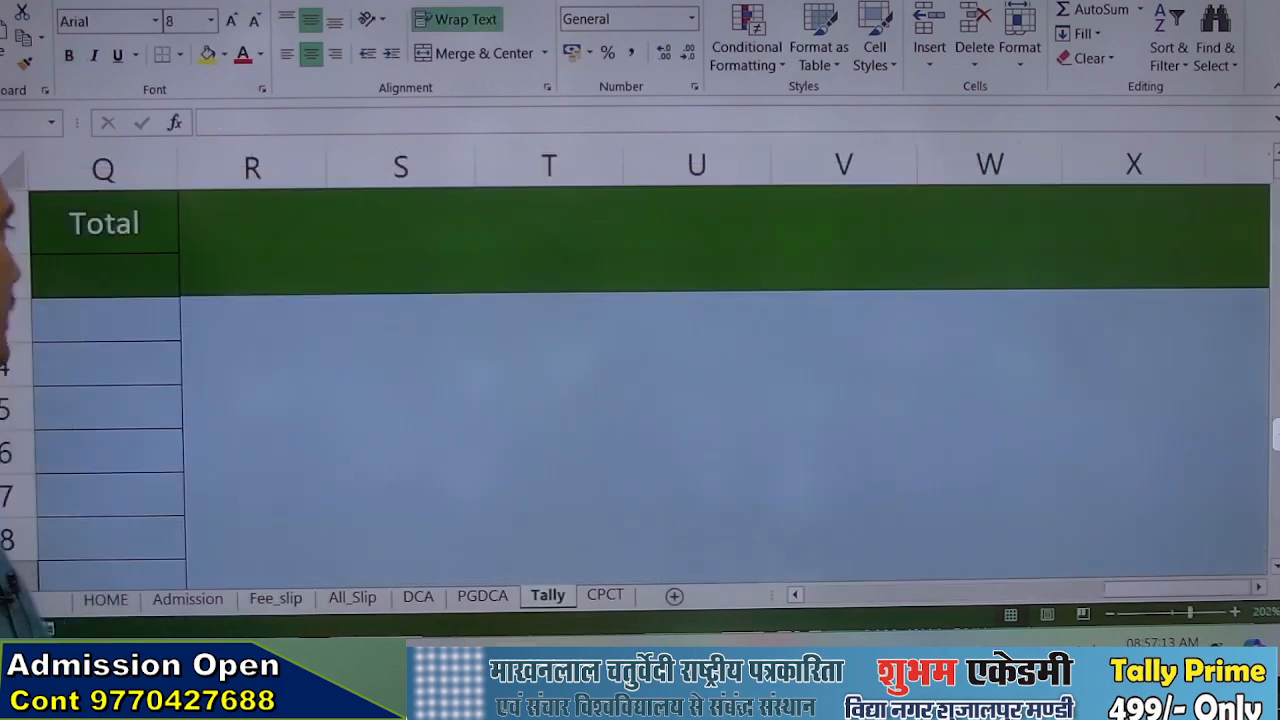
{"action": "scroll", "coordinate": [640, 436], "scroll_direction": "left", "scroll_amount": 5}
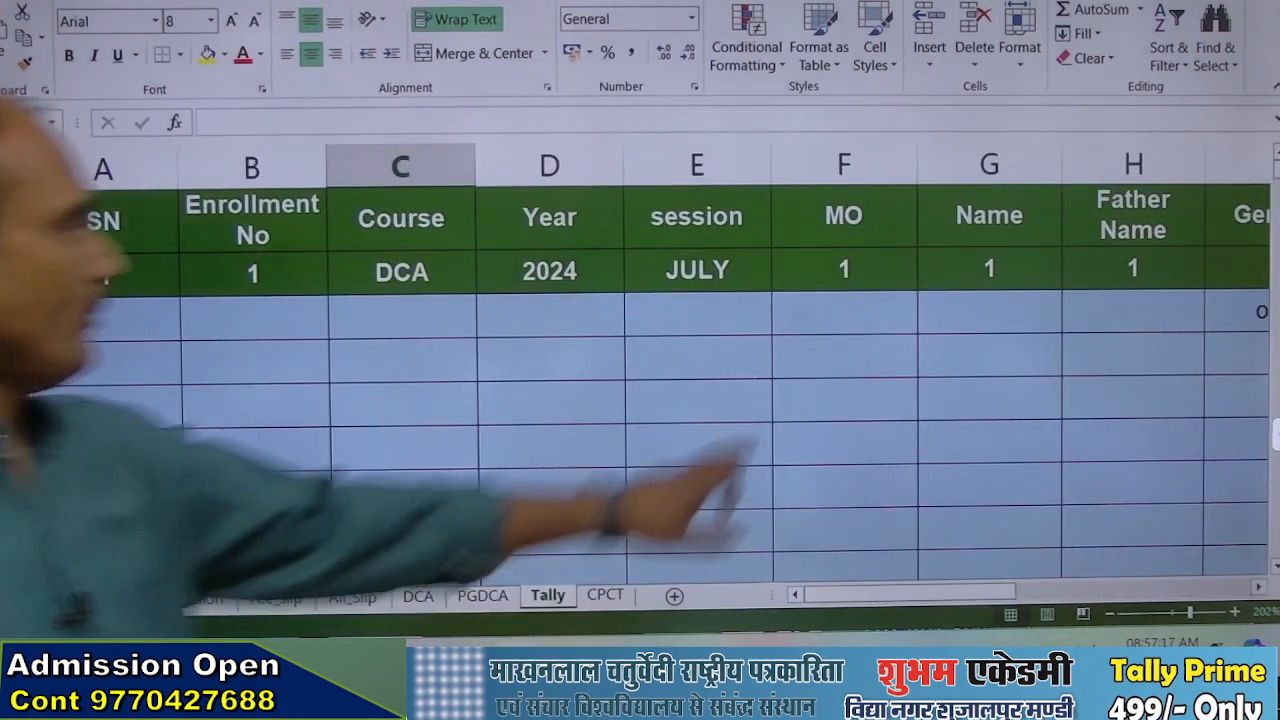
{"action": "left_click", "coordinate": [845, 312]}
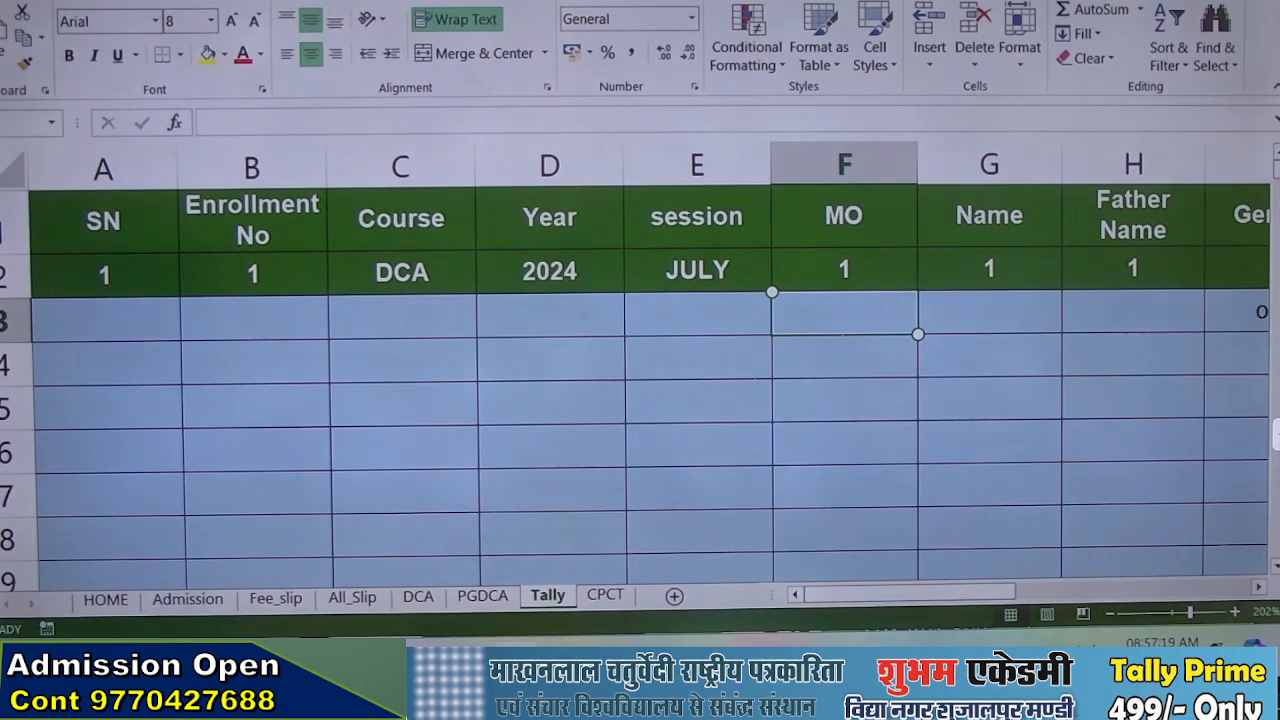
{"action": "type", "text": "99"}
{"action": "key", "text": "Return"}
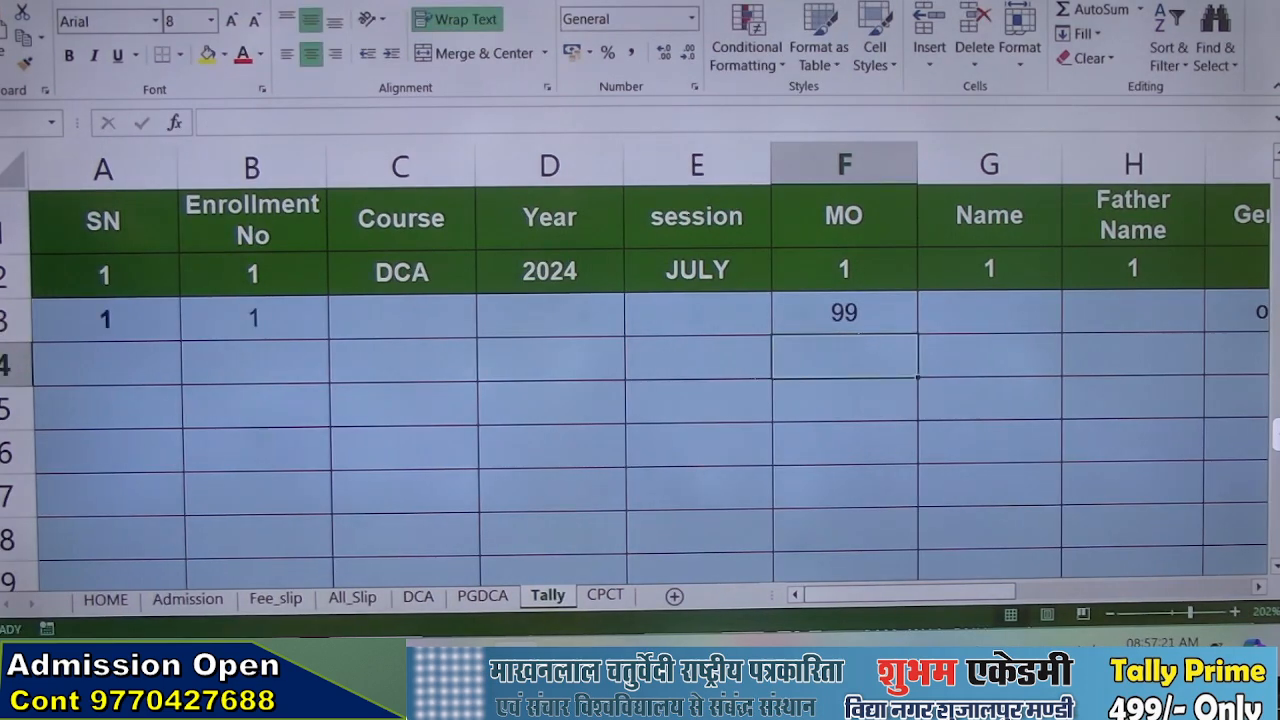
Fill row 3 of the Tally sheet with course Tally, year 2024 and session july
{"action": "key", "text": "Left"}
{"action": "key", "text": "Left"}
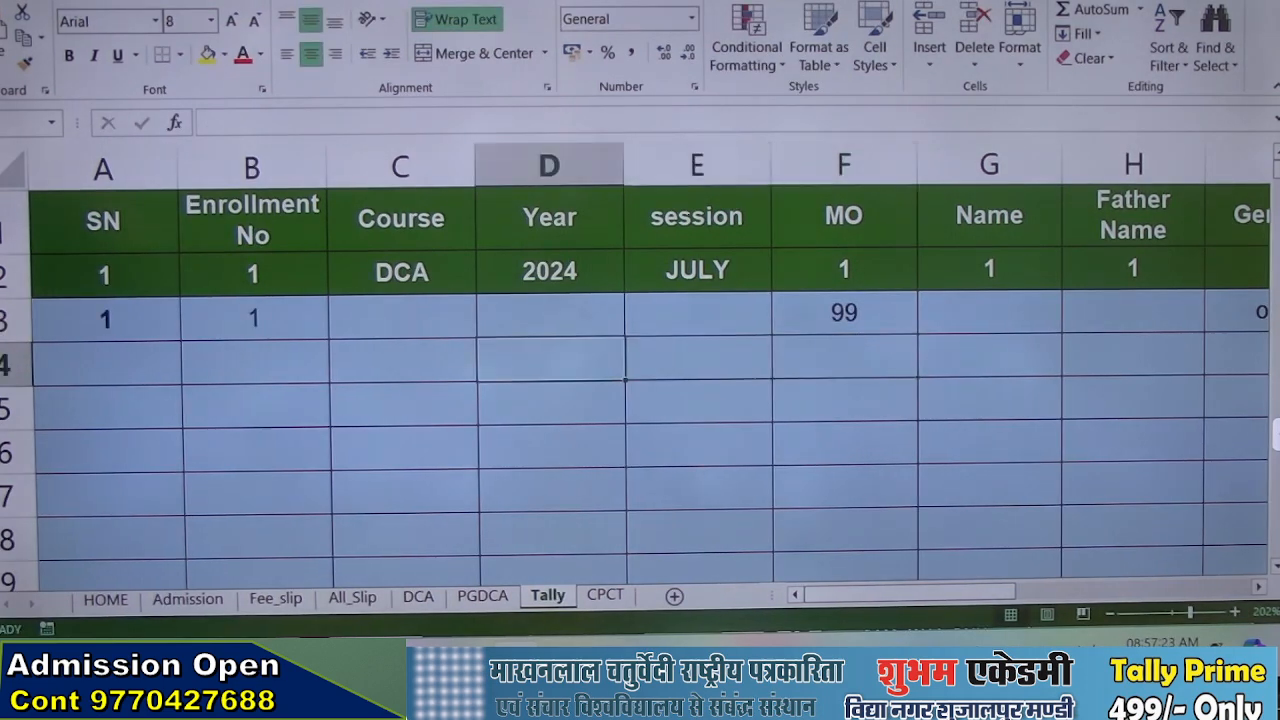
{"action": "key", "text": "Up"}
{"action": "key", "text": "Left"}
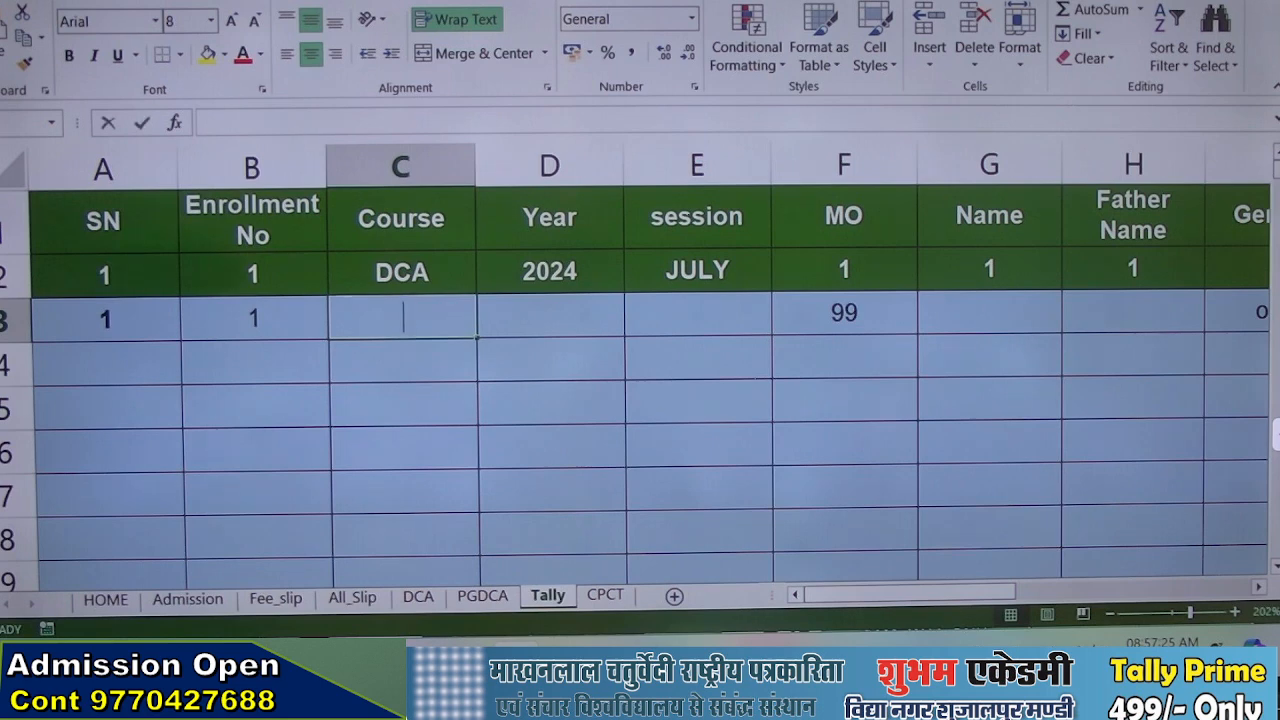
{"action": "type", "text": "Tally"}
{"action": "key", "text": "Tab"}
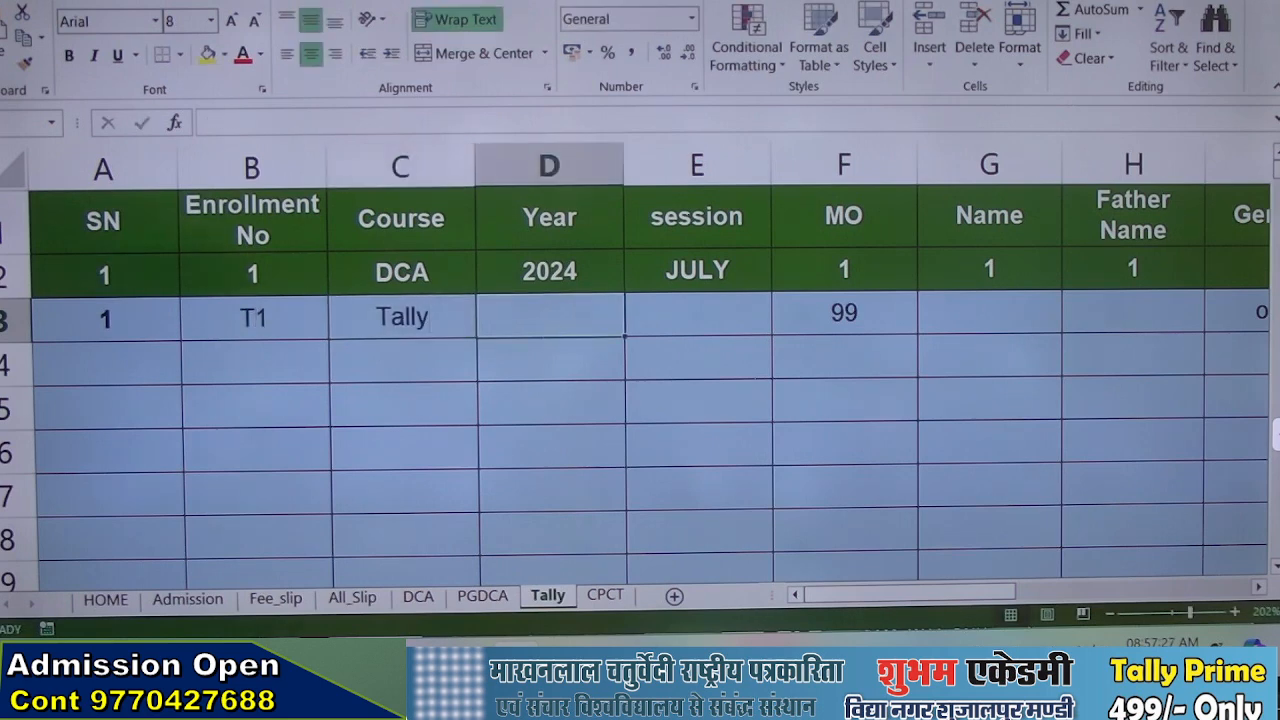
{"action": "type", "text": "2024"}
{"action": "key", "text": "Tab"}
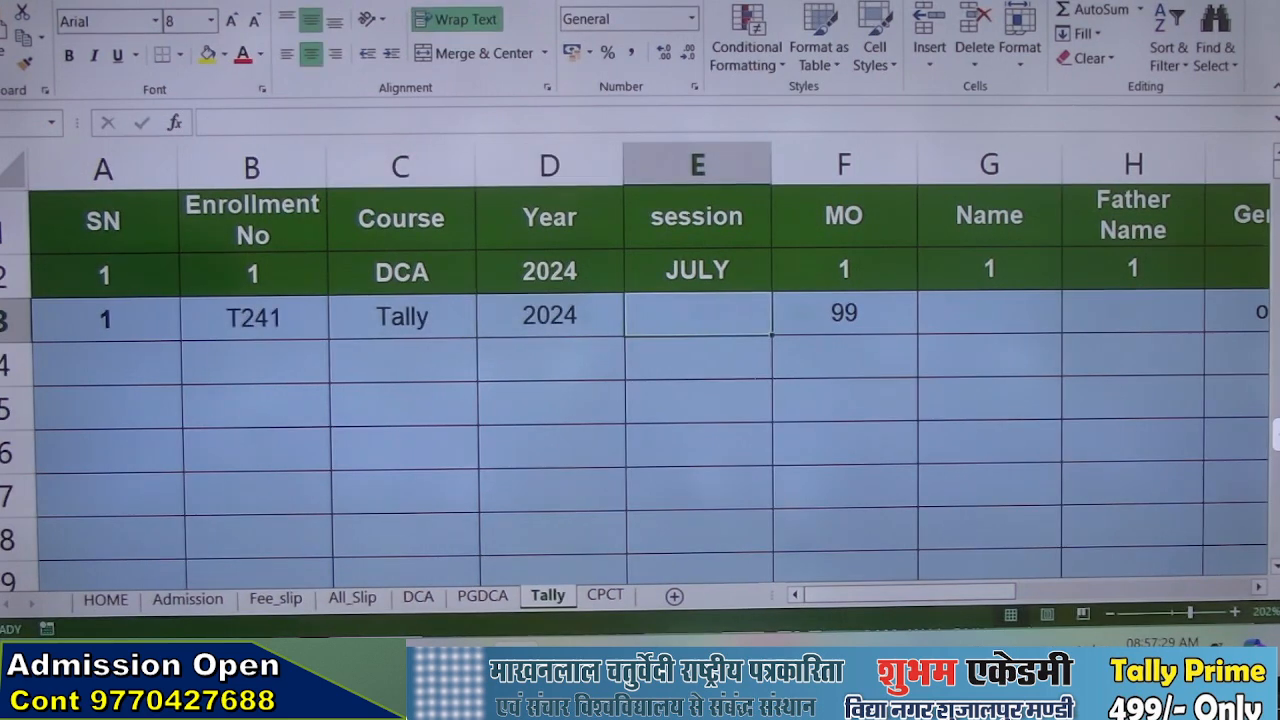
{"action": "type", "text": "july"}
{"action": "key", "text": "Tab"}
{"action": "key", "text": "Tab"}
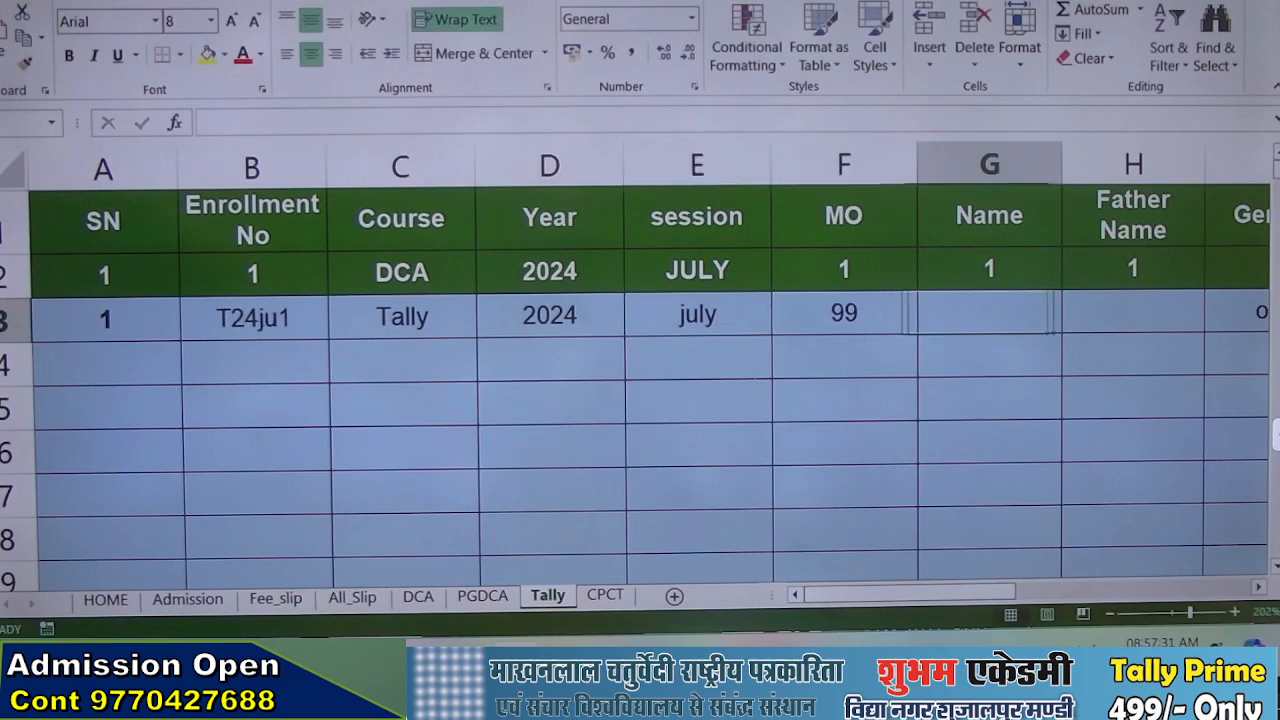
Enter the sample name rr in the Name column of row 3 and return to Fee_slip to test the lookup
{"action": "type", "text": "rr"}
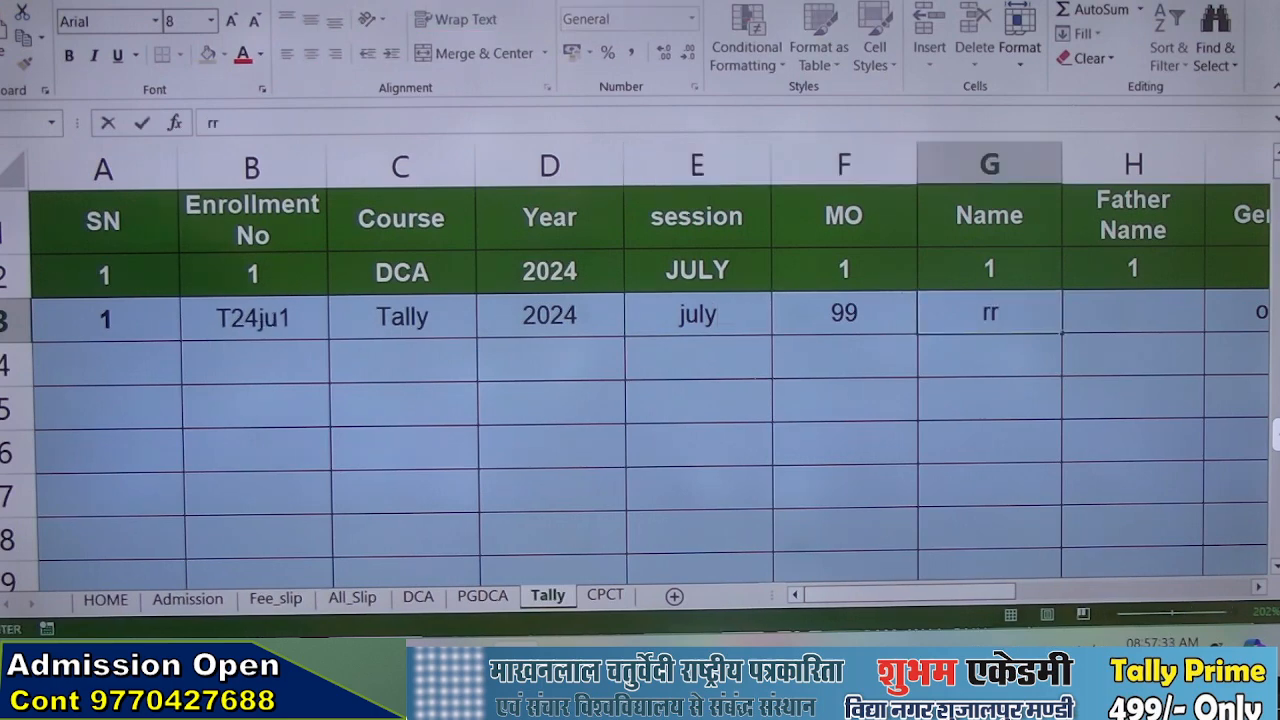
{"action": "key", "text": "Return"}
{"action": "left_click", "coordinate": [275, 597]}
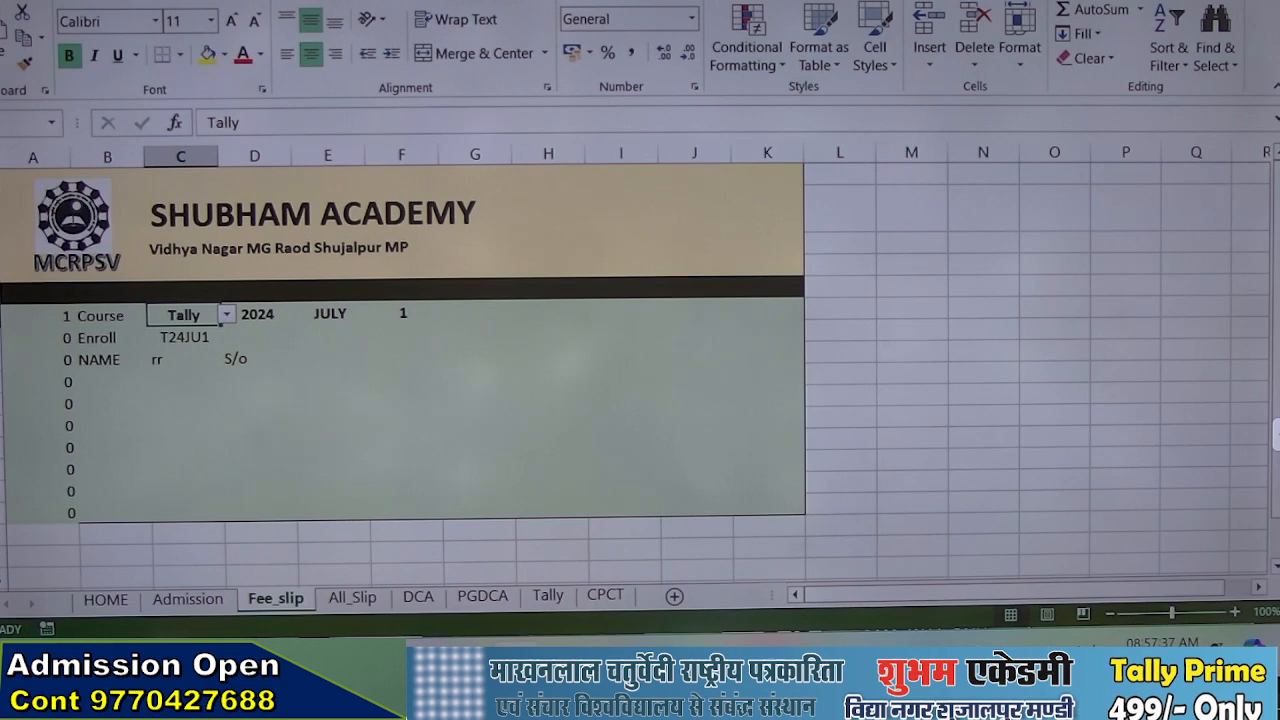
Review the enrollment formula in C7 and the nested name formula in C8, then view the DCA sheet's records
{"action": "left_click", "coordinate": [184, 337]}
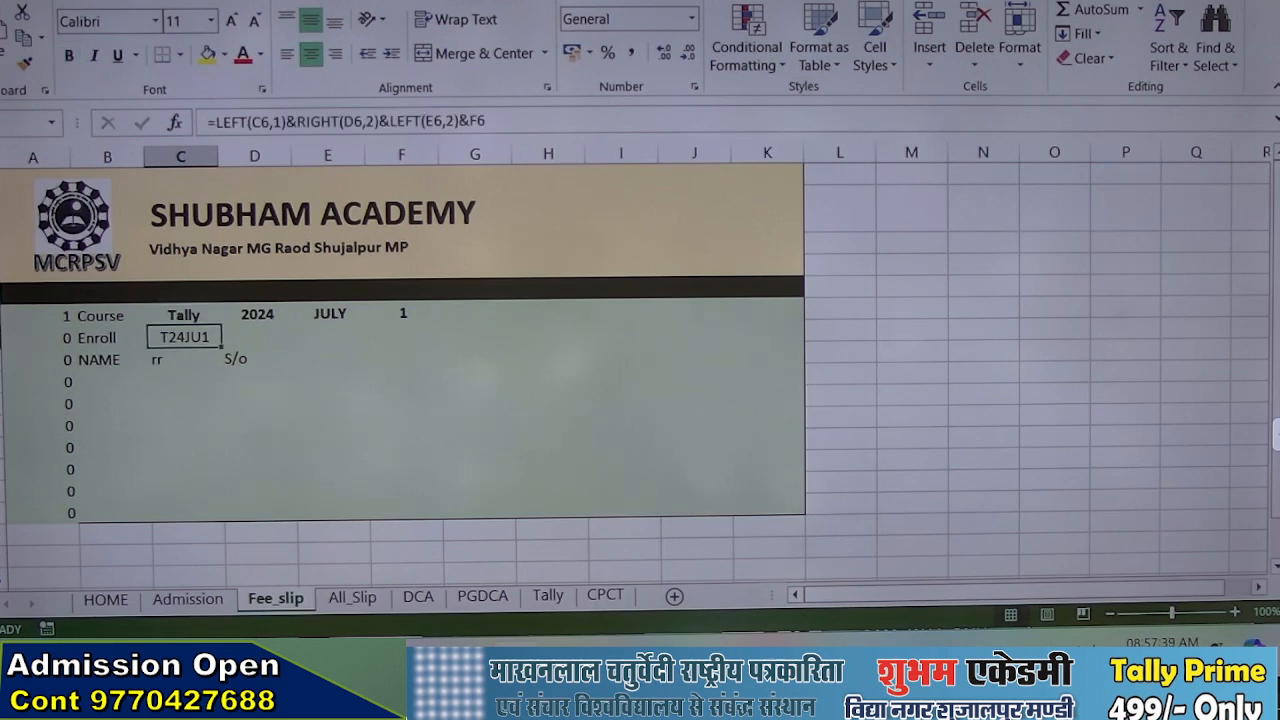
{"action": "left_click", "coordinate": [179, 362]}
{"action": "double_click", "coordinate": [186, 359]}
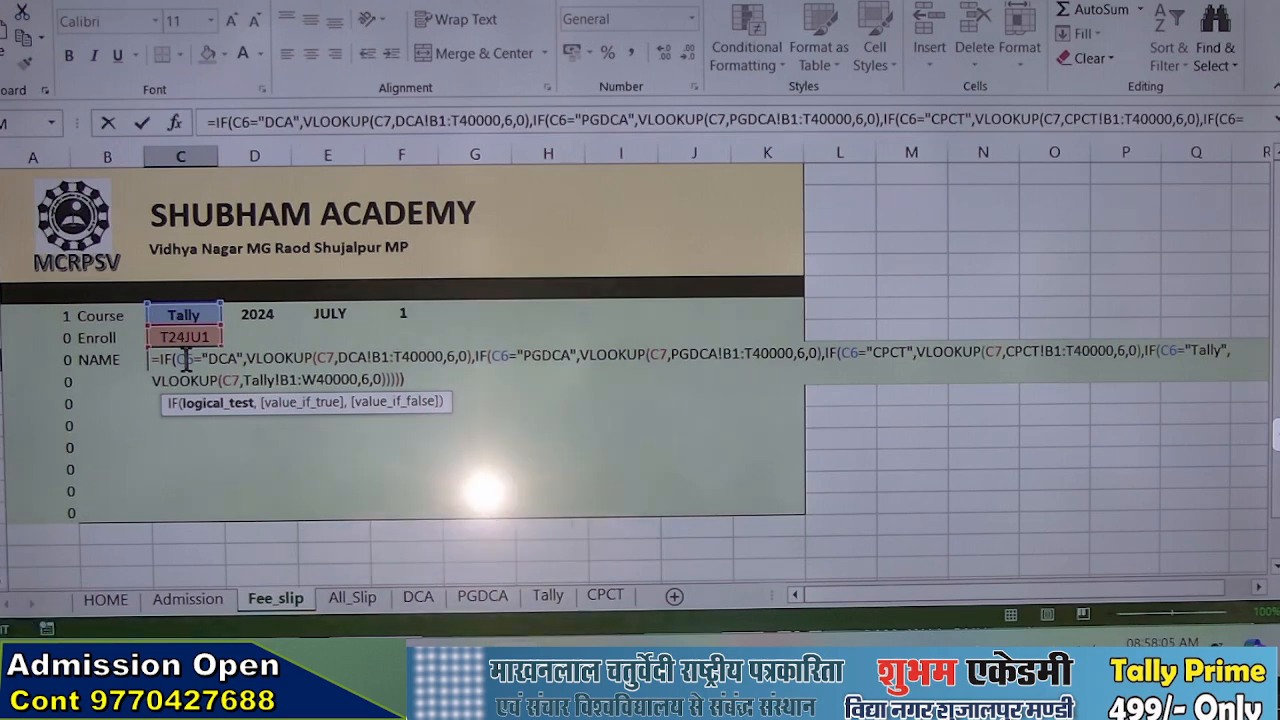
{"action": "key", "text": "Return"}
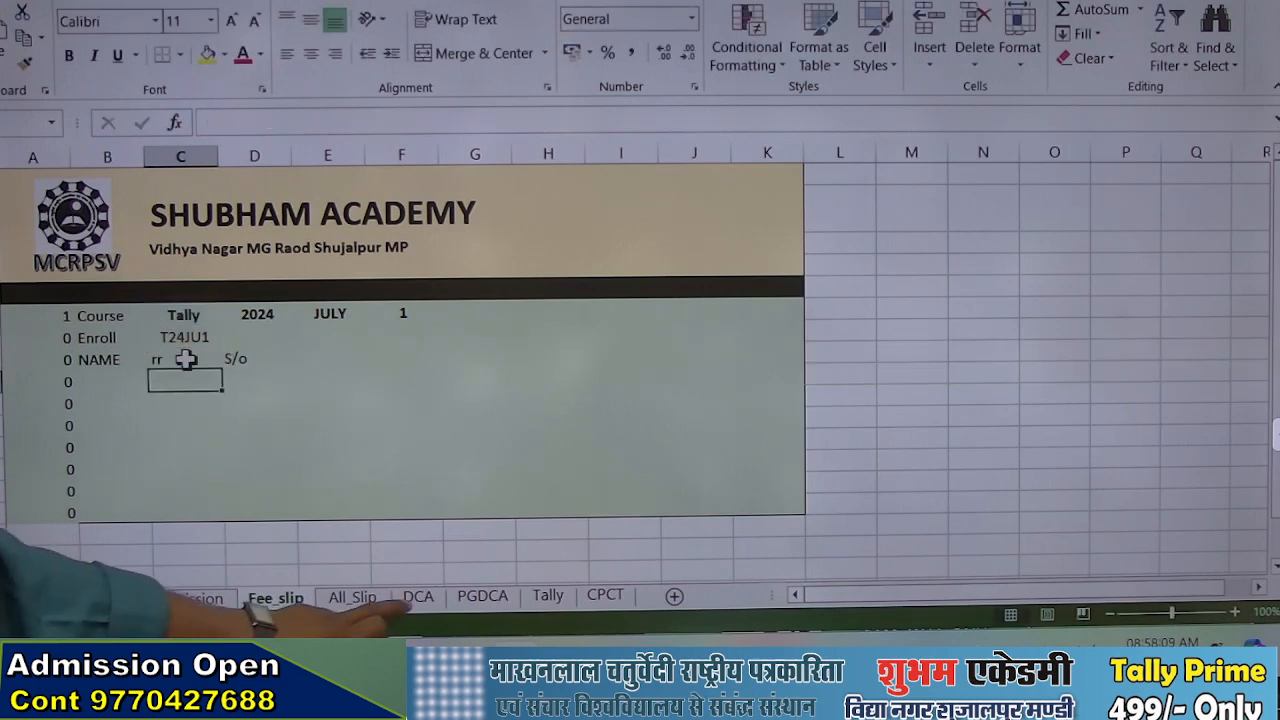
{"action": "left_click", "coordinate": [418, 597]}
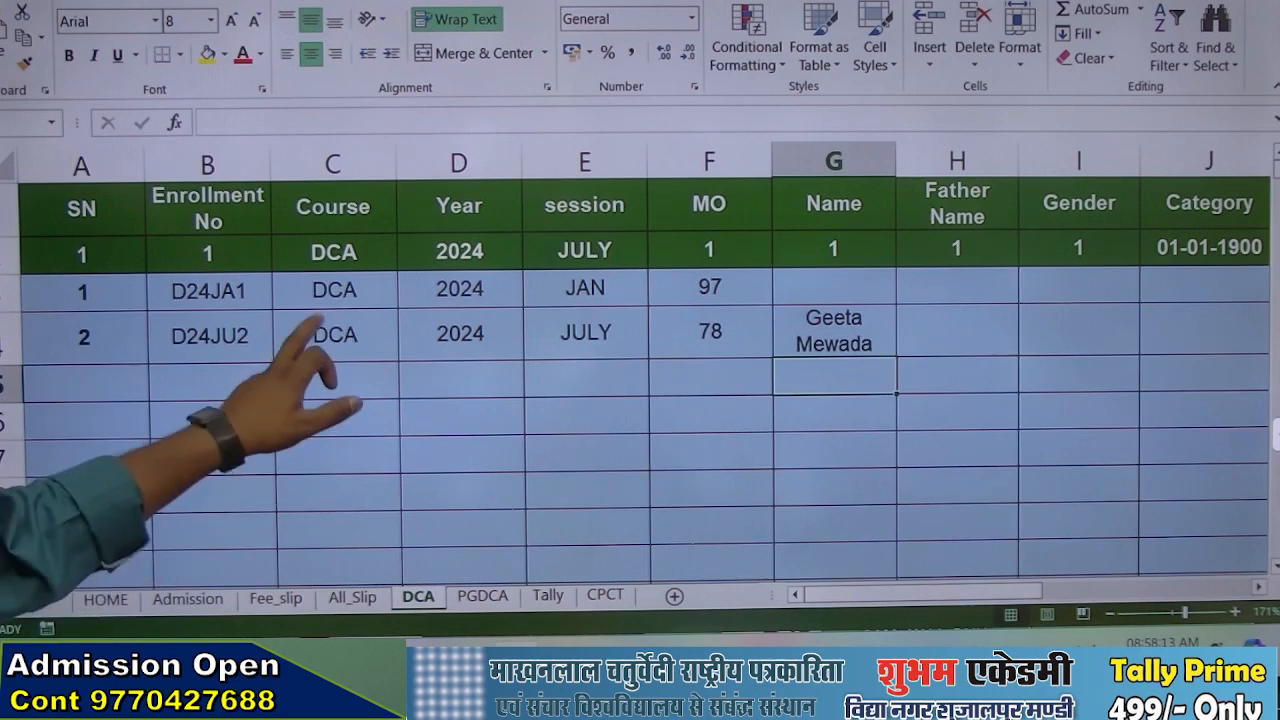
Begin a VLOOKUP formula in L3 of the Course_fee column, using the course in C3 as the lookup value
{"action": "scroll", "coordinate": [300, 490], "scroll_direction": "down", "scroll_amount": 4}
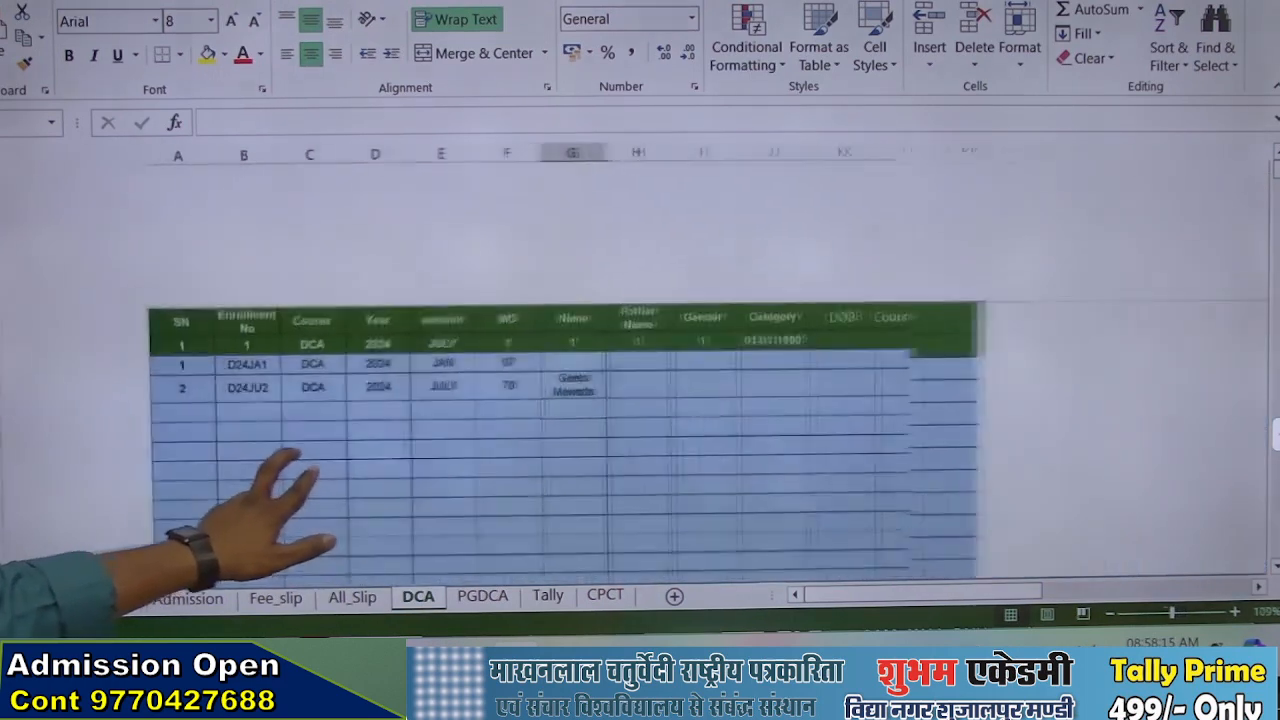
{"action": "scroll", "coordinate": [290, 490], "scroll_direction": "down", "scroll_amount": 1}
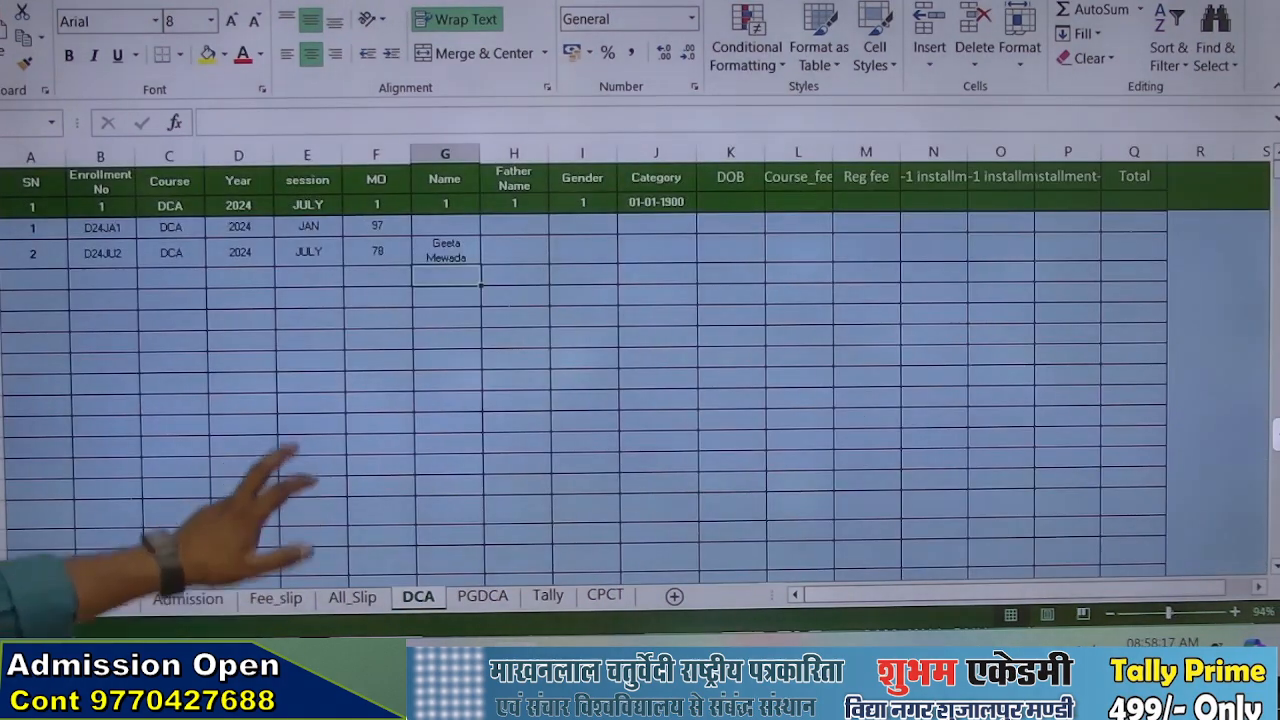
{"action": "left_click", "coordinate": [798, 223]}
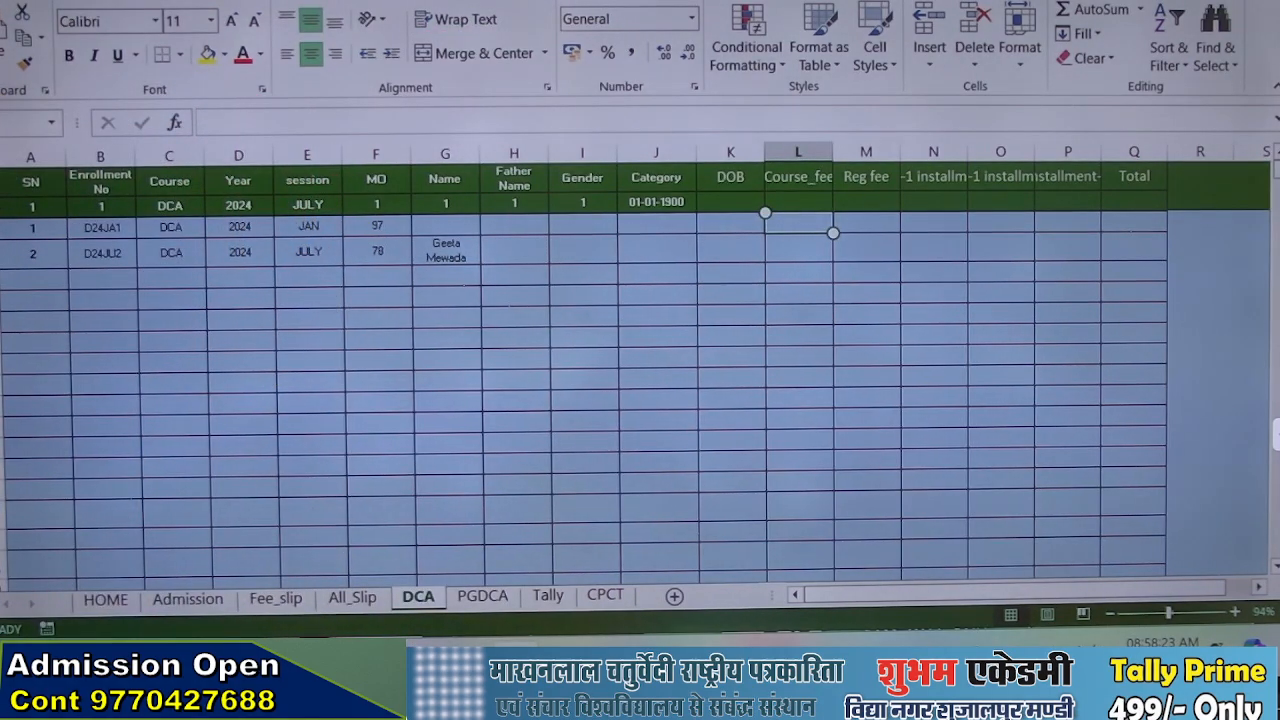
{"action": "type", "text": "=vlo"}
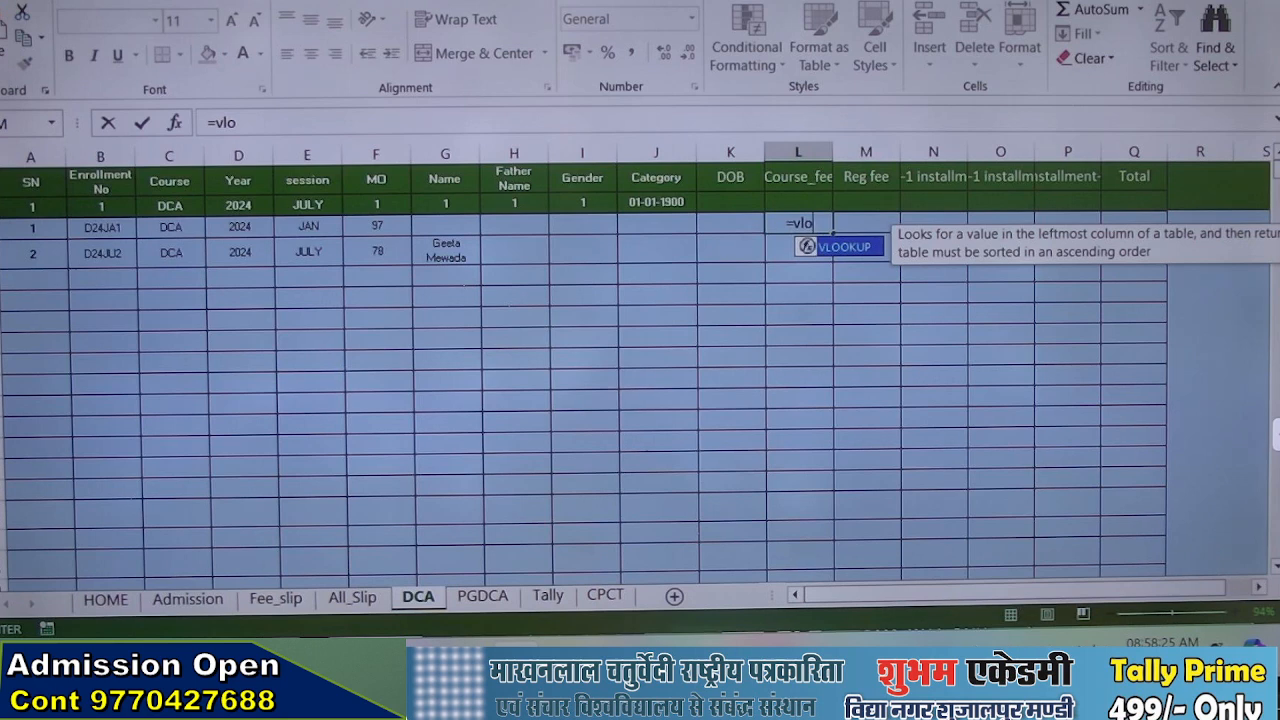
{"action": "key", "text": "Tab"}
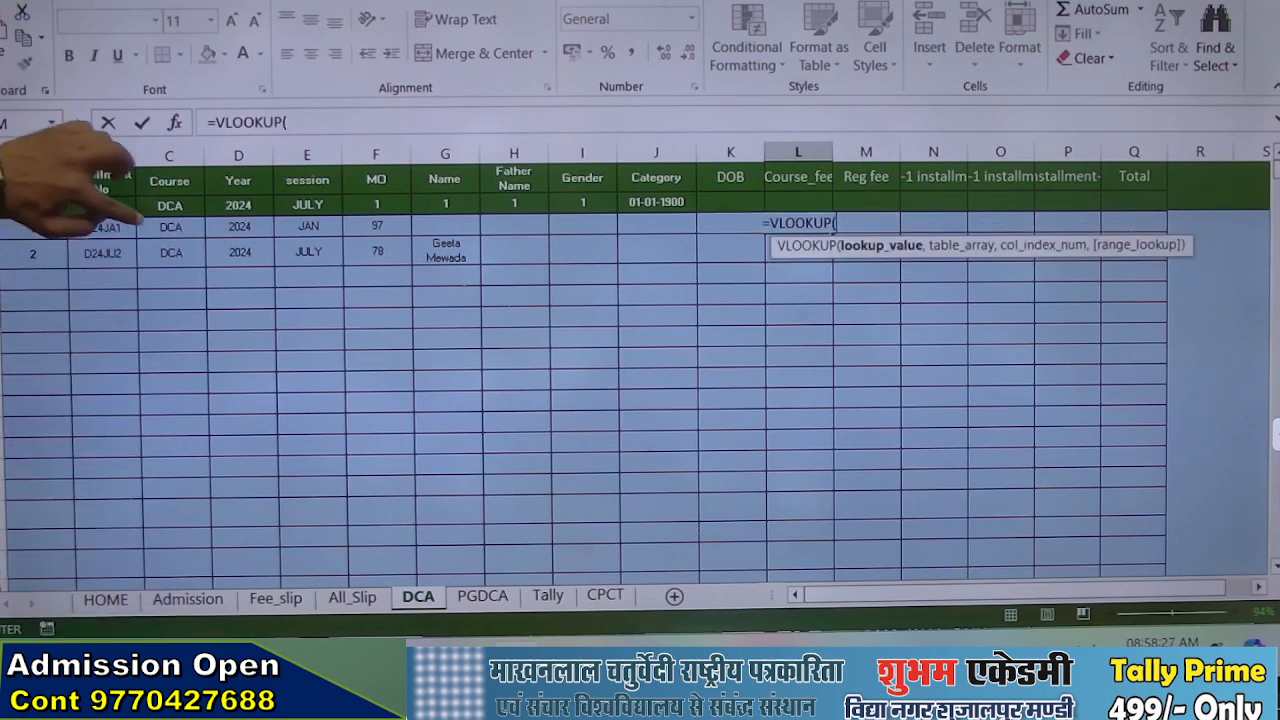
{"action": "left_click", "coordinate": [170, 227]}
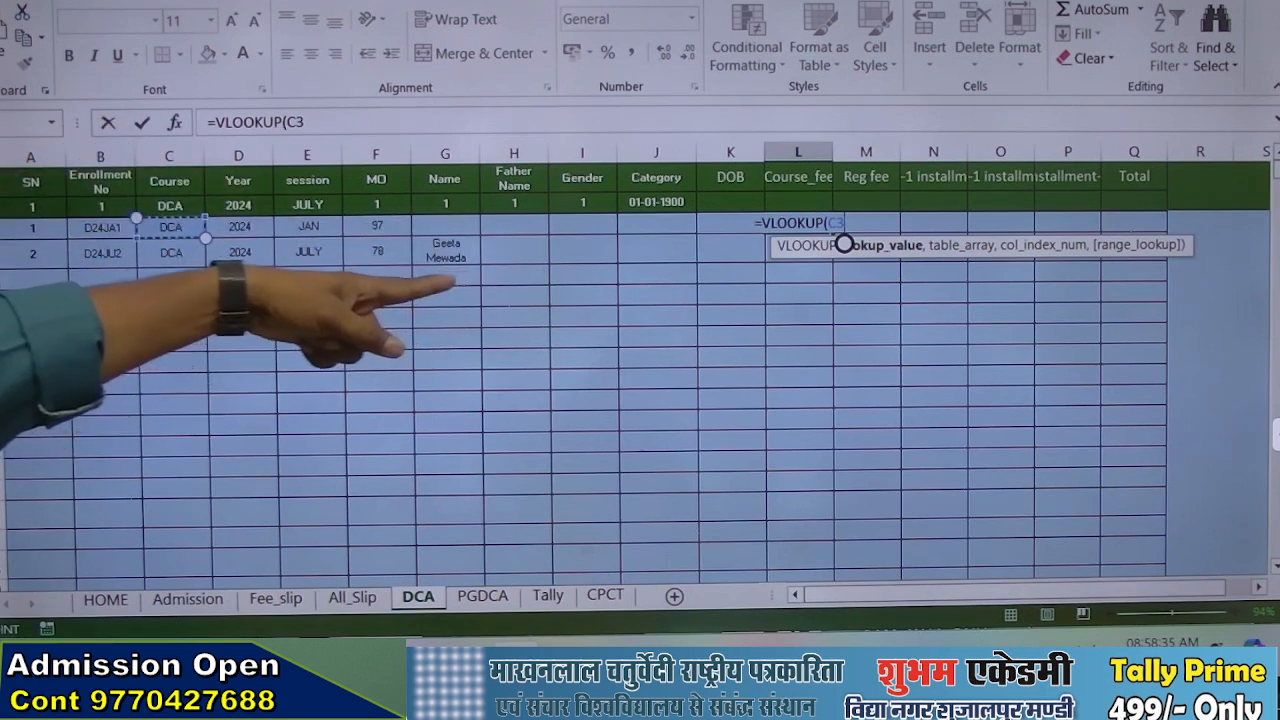
{"action": "type", "text": ","}
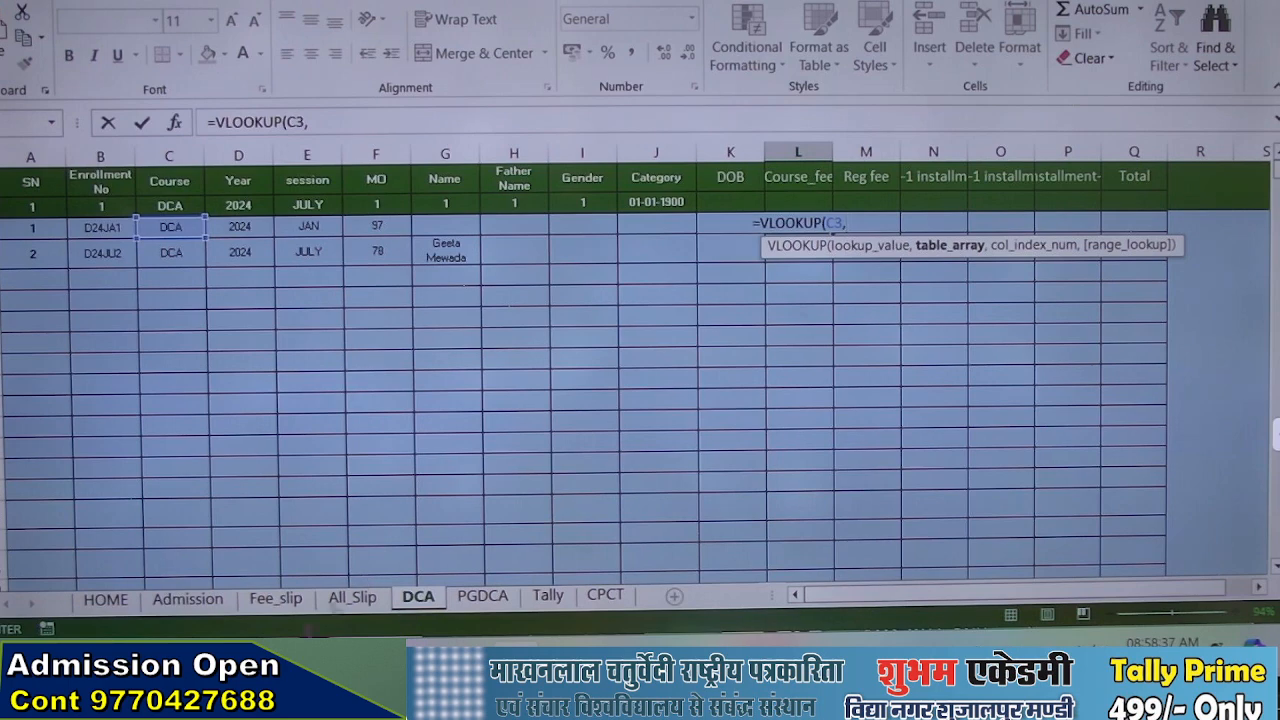
Complete the lookup with the HOME sheet's fee table M7:N11, column index 2 and exact match 0
{"action": "left_click", "coordinate": [168, 600]}
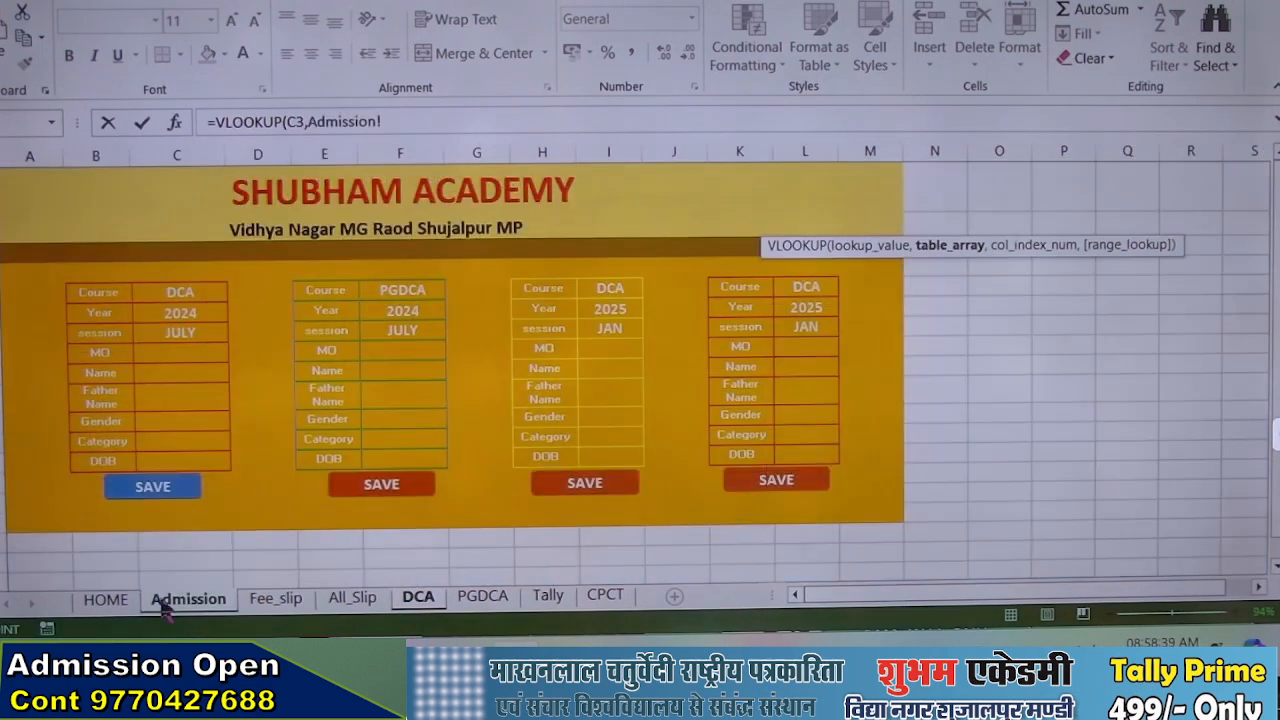
{"action": "left_click", "coordinate": [106, 600]}
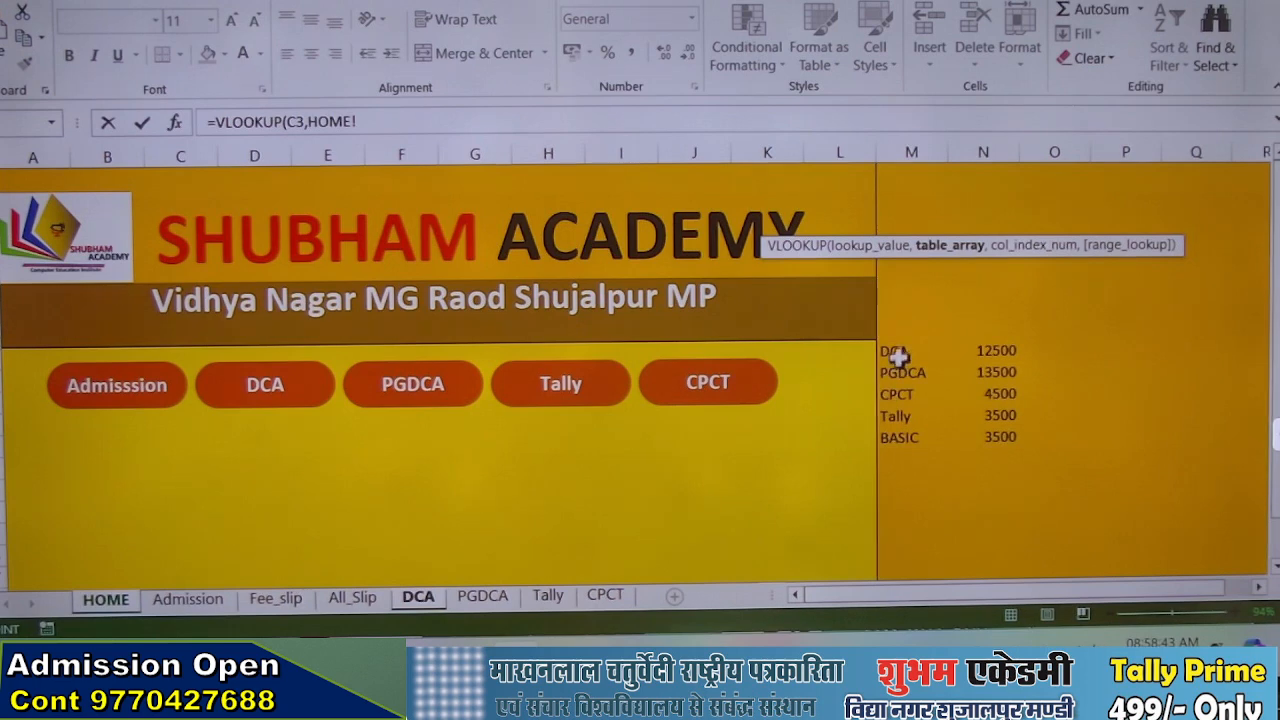
{"action": "left_click_drag", "start_coordinate": [893, 352], "coordinate": [984, 430]}
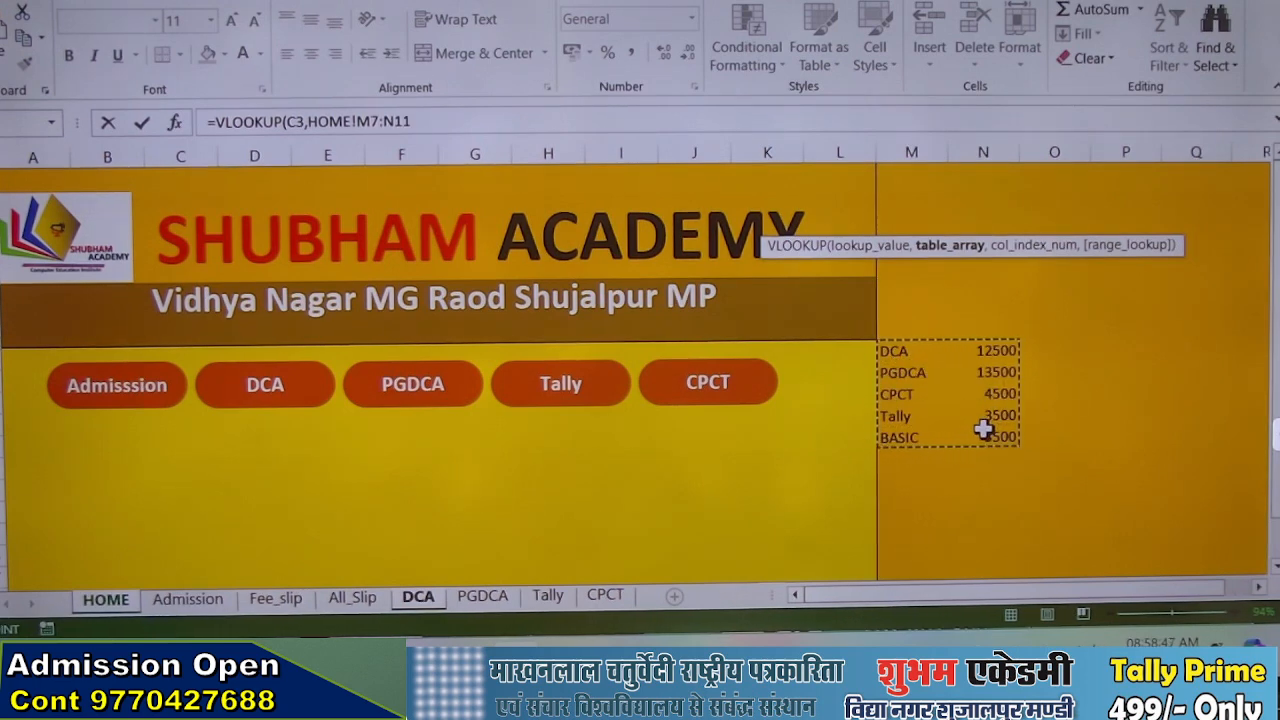
{"action": "type", "text": ","}
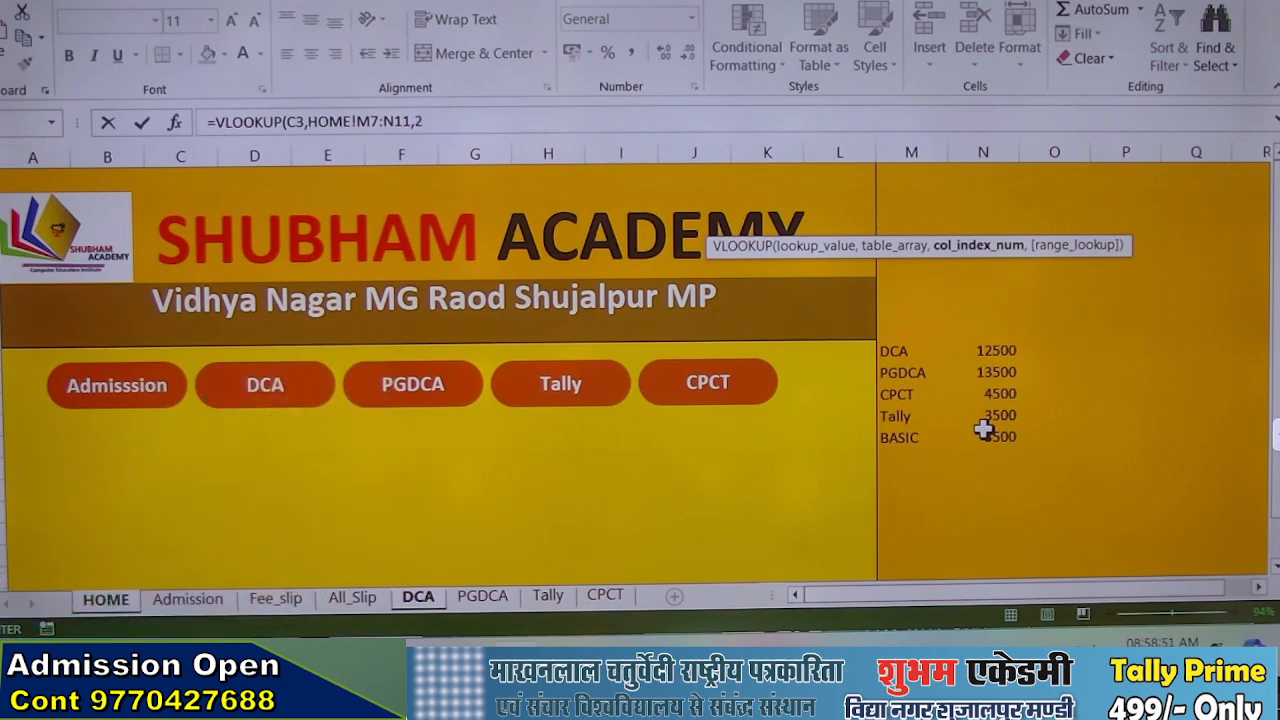
{"action": "type", "text": "2,0)"}
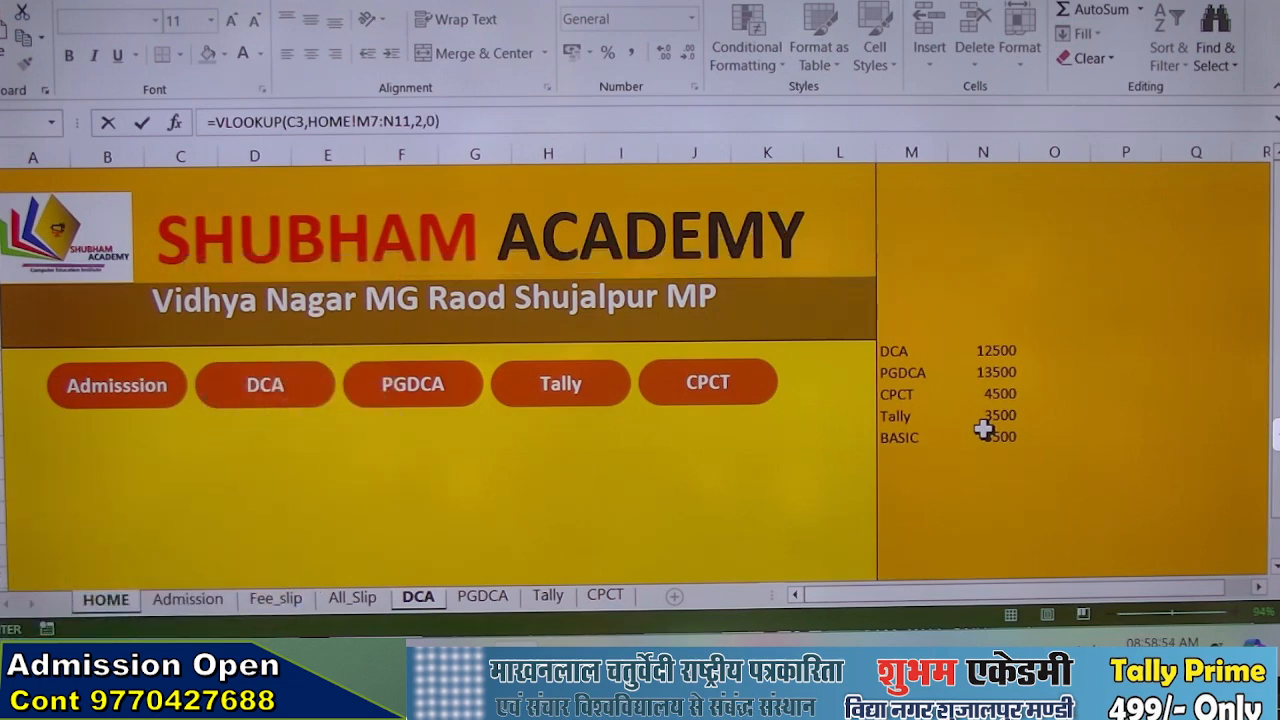
{"action": "key", "text": "Return"}
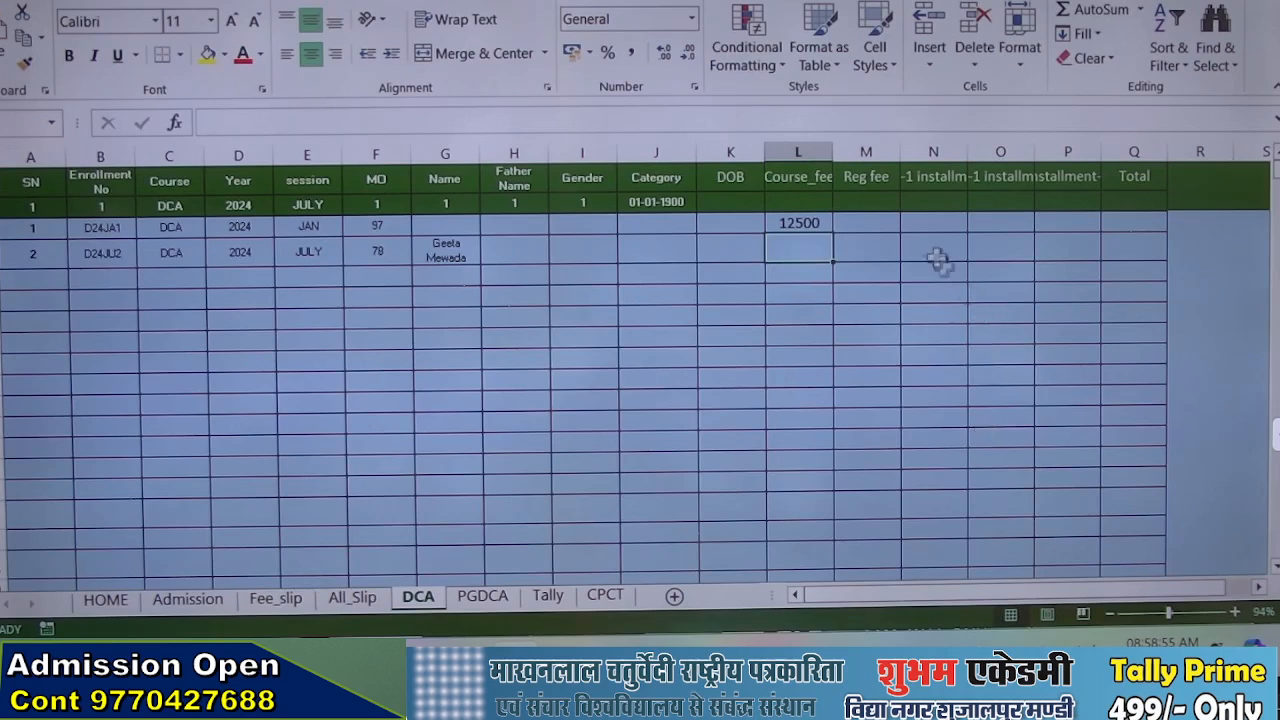
Check the fee formula in L3 and set the course in C3 to PGDCA to test the lookup
{"action": "left_click", "coordinate": [819, 230]}
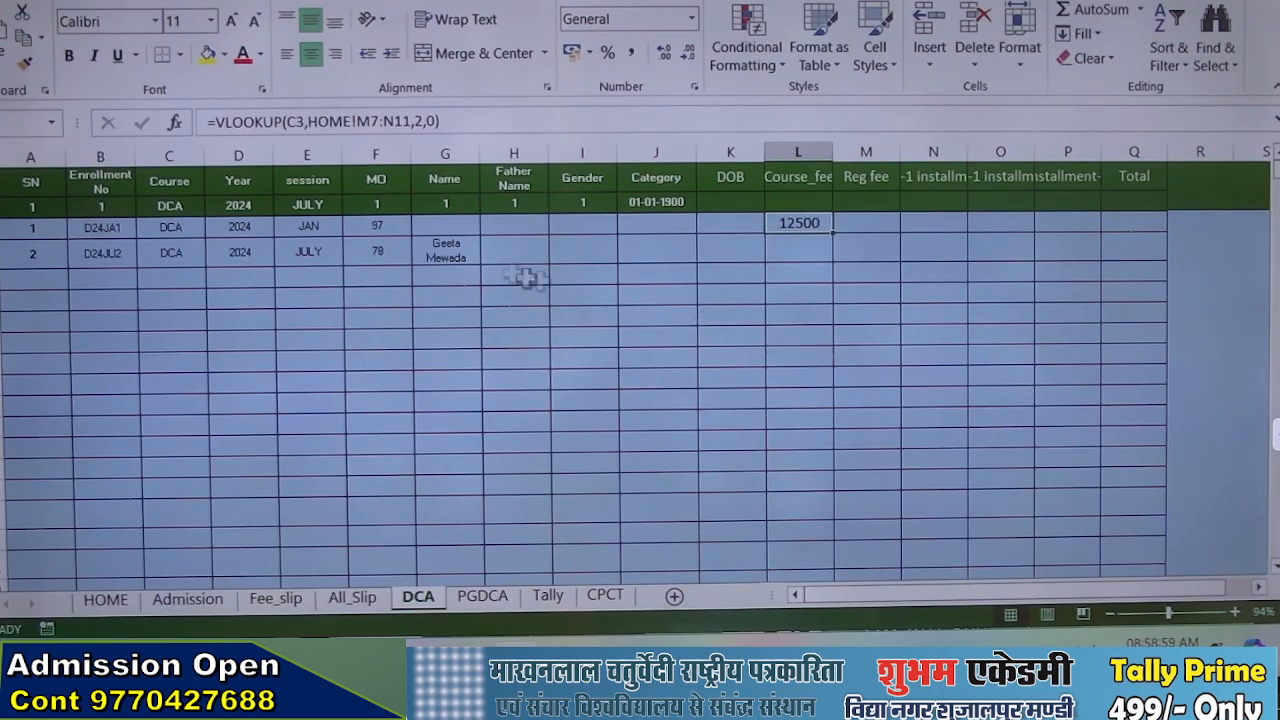
{"action": "left_click", "coordinate": [150, 230]}
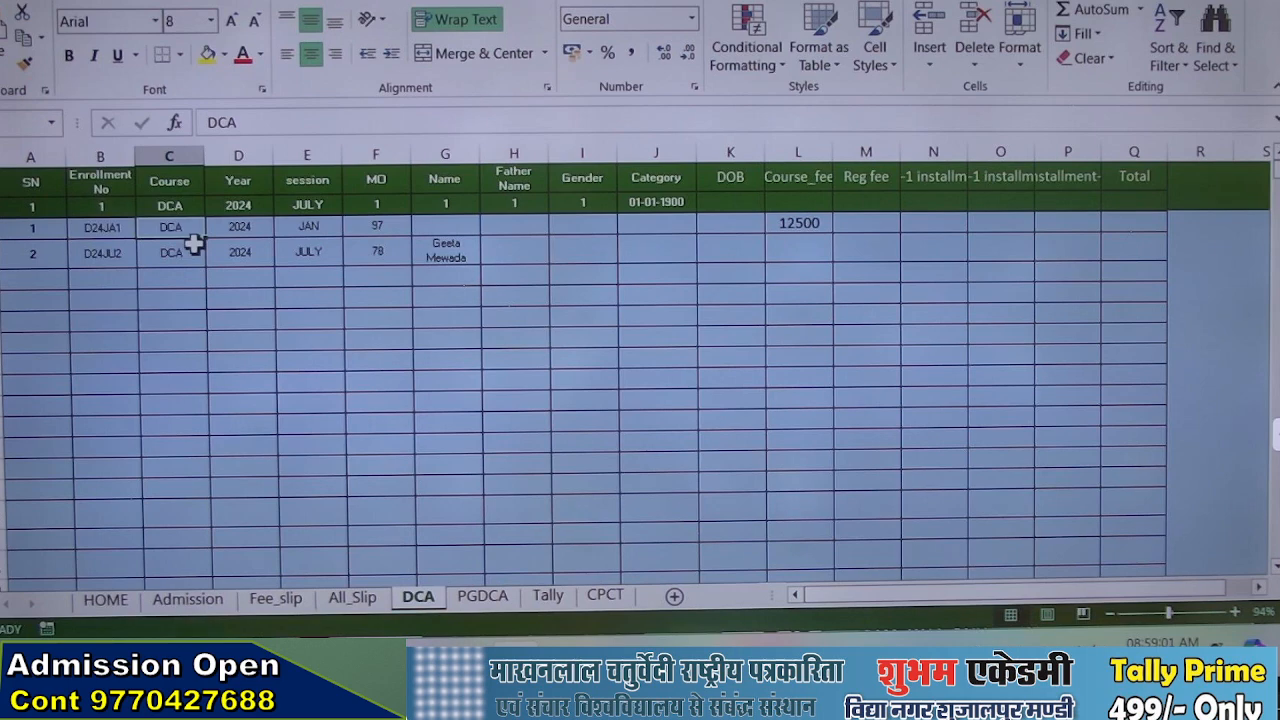
{"action": "type", "text": "PG"}
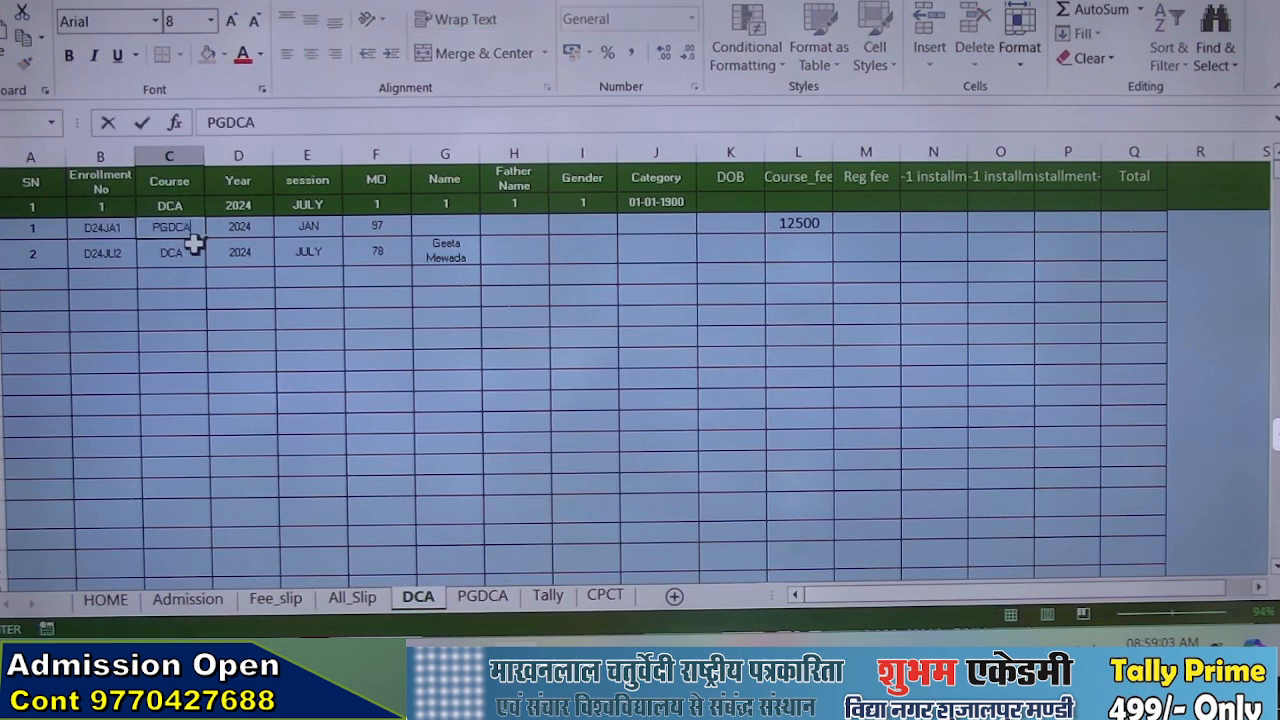
{"action": "type", "text": "DCA"}
{"action": "key", "text": "Return"}
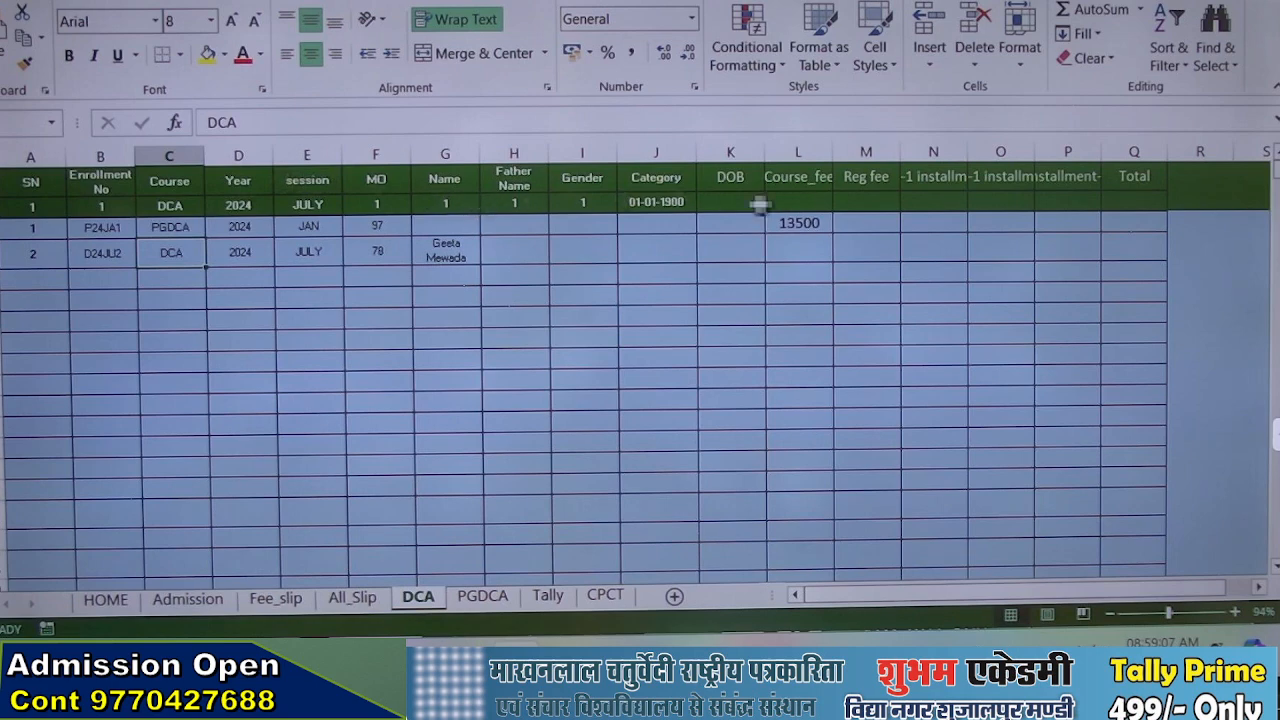
Open the Course_fee VLOOKUP formula in L3 to examine its arguments
{"action": "double_click", "coordinate": [800, 222]}
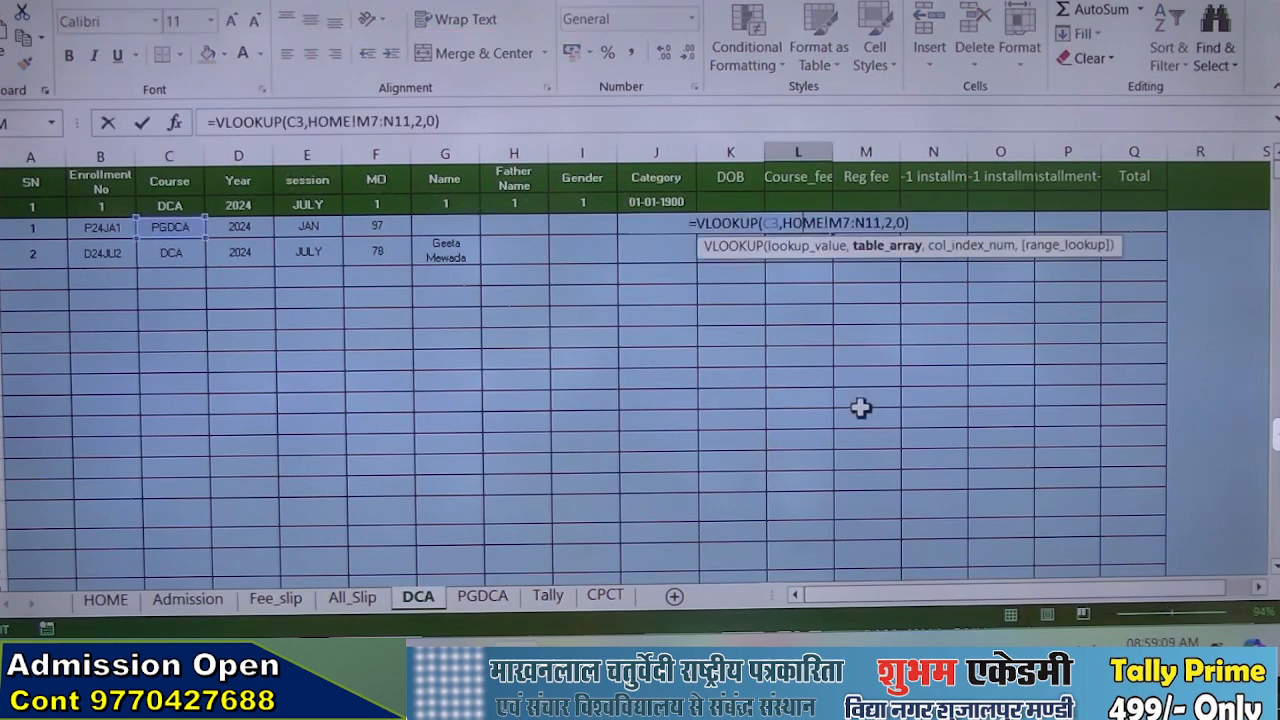
{"action": "key", "text": "Return"}
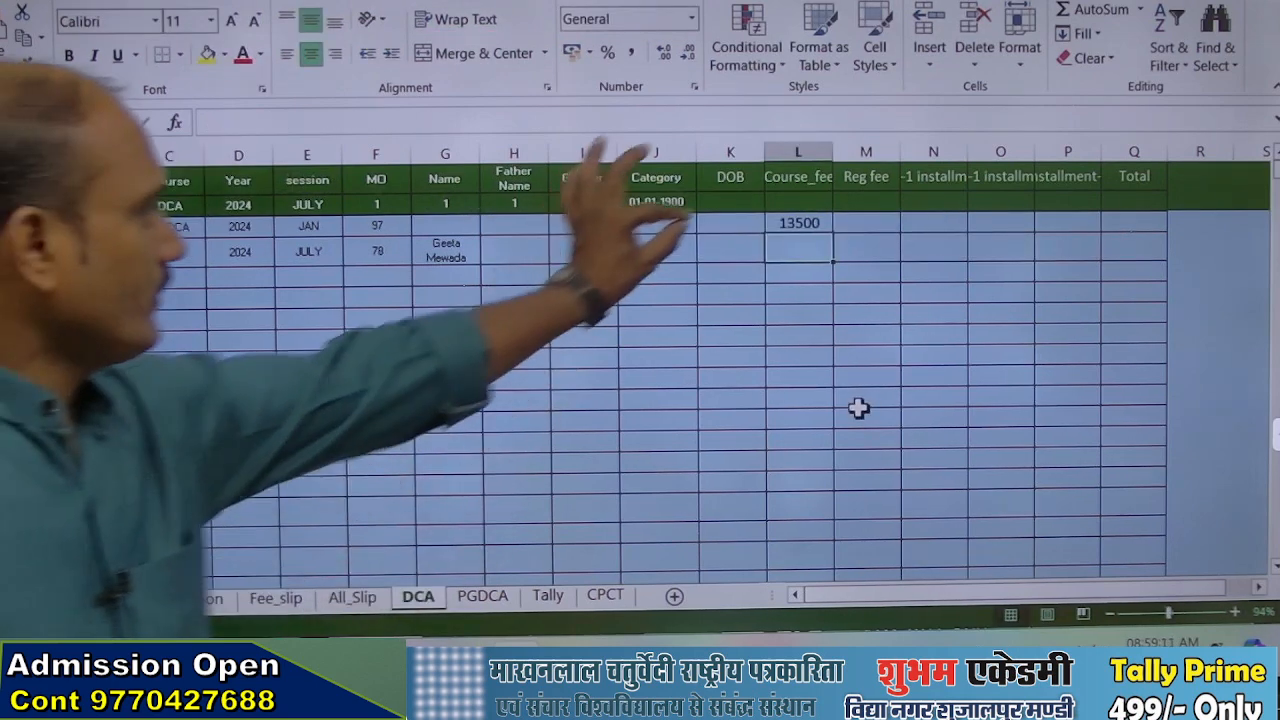
{"action": "scroll", "coordinate": [640, 300], "scroll_direction": "up", "scroll_amount": 1}
{"action": "scroll", "coordinate": [640, 300], "scroll_direction": "up", "scroll_amount": 5}
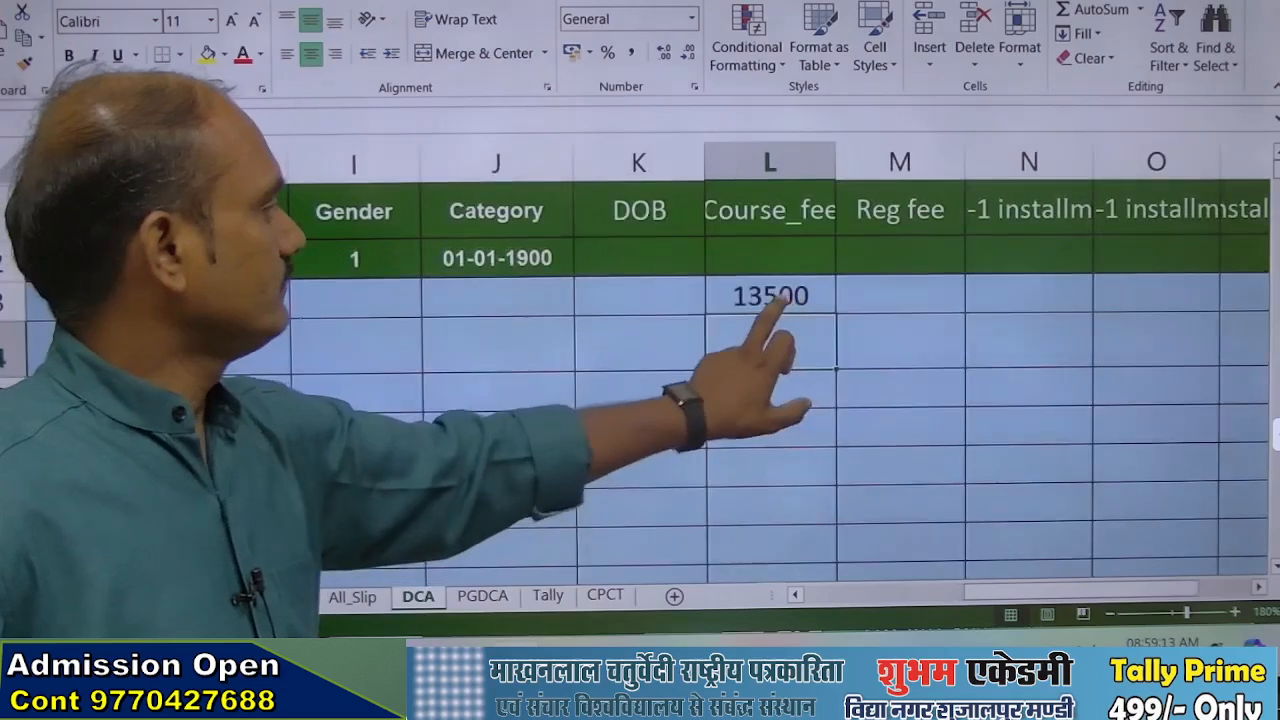
{"action": "double_click", "coordinate": [776, 298]}
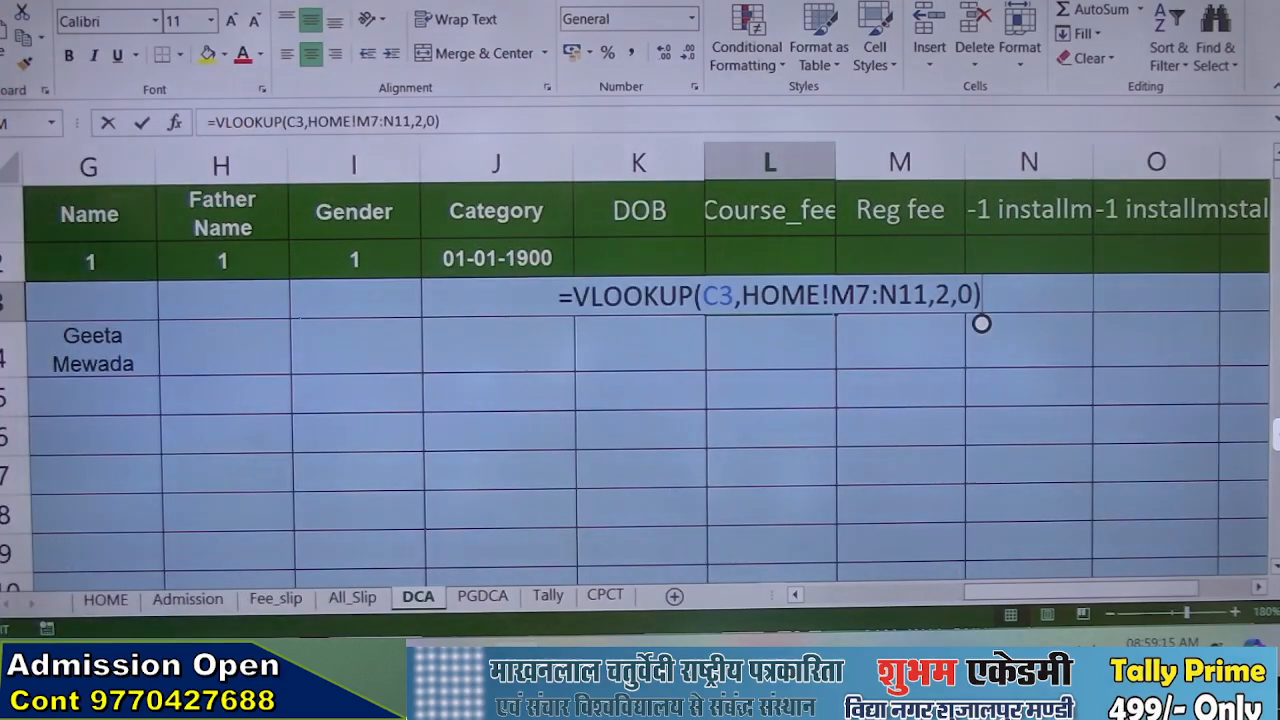